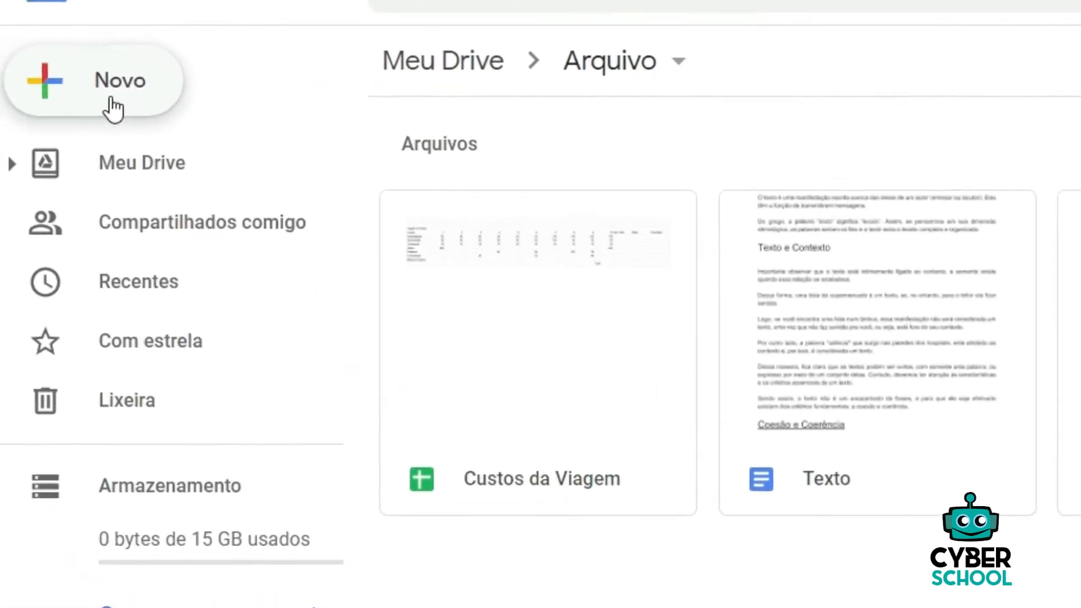
click(136, 111)
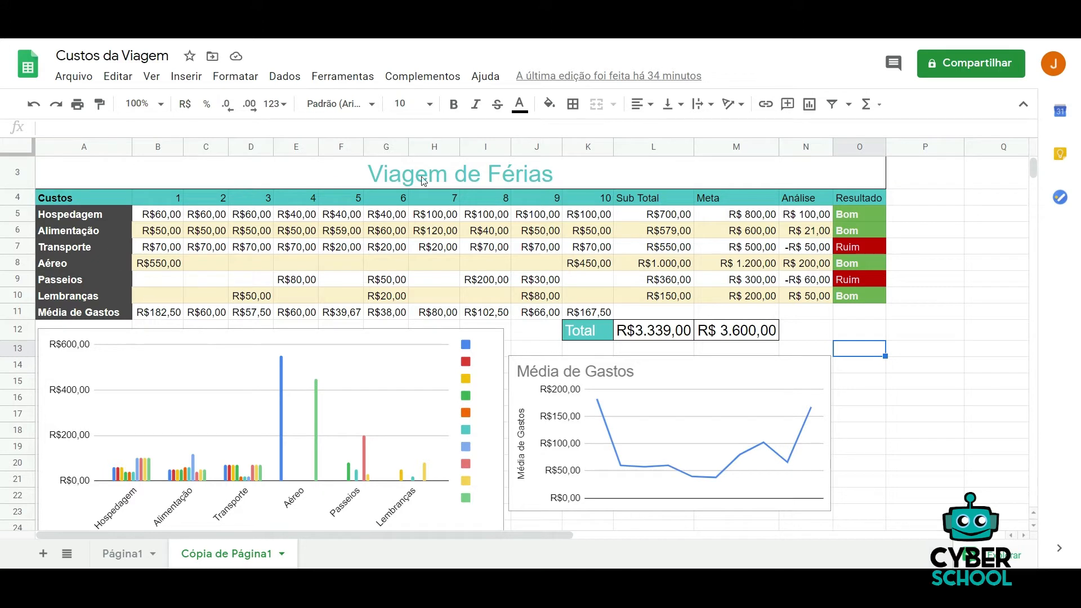
Step: Examine the title and the numbered column headers 1 to 10 of the finished travel cost table
click(442, 178)
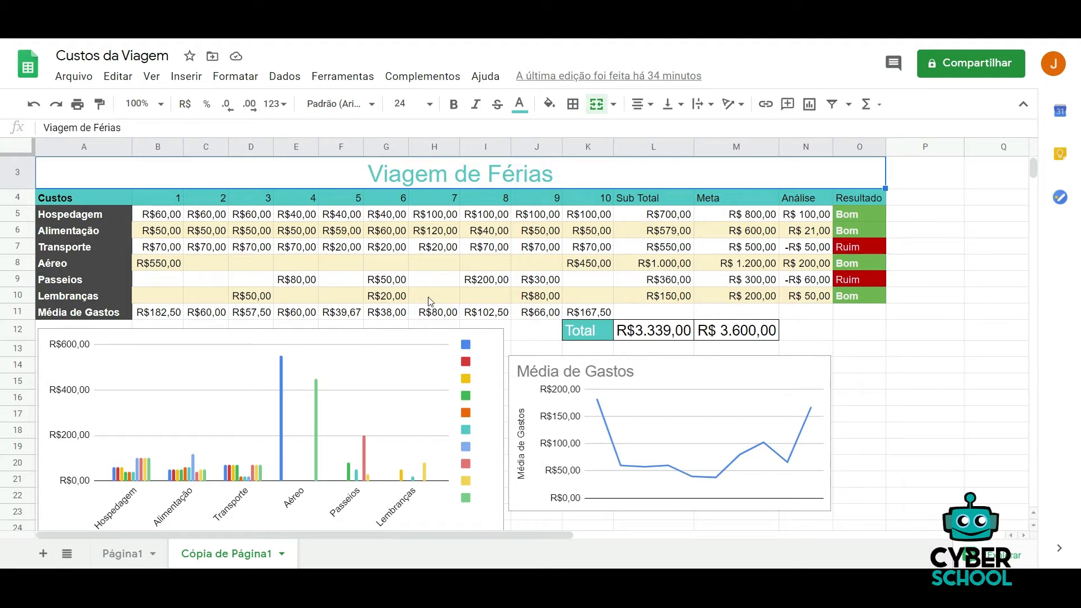
click(151, 198)
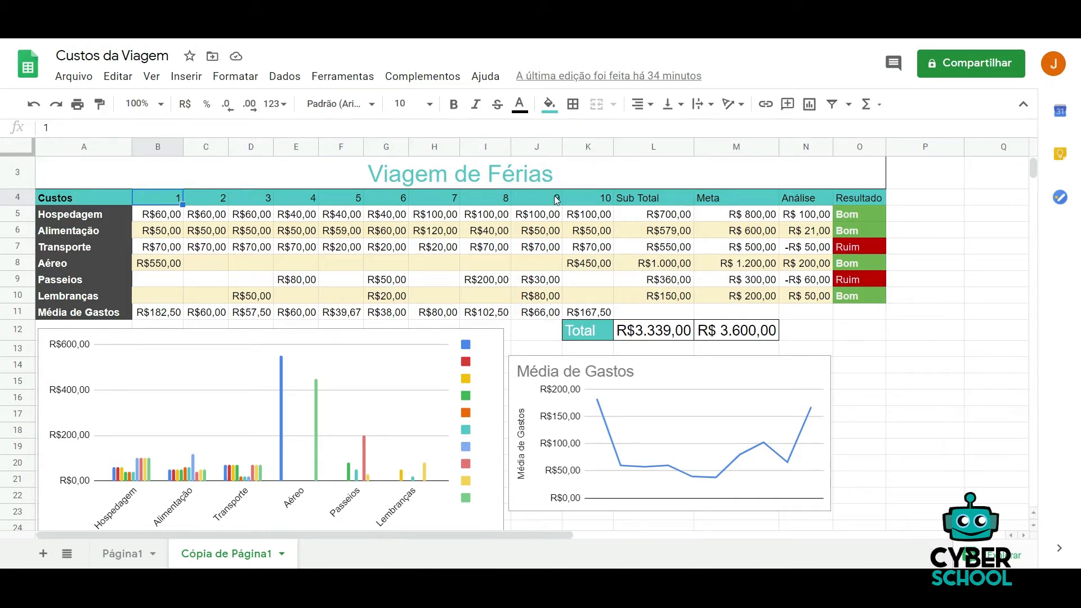
click(598, 199)
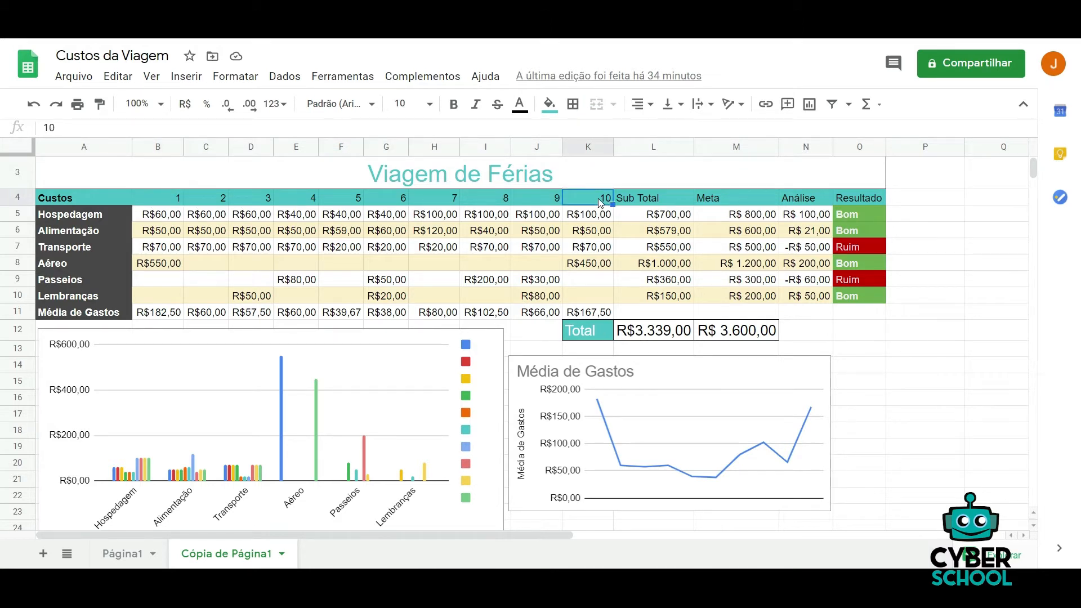
click(168, 204)
click(197, 200)
click(248, 200)
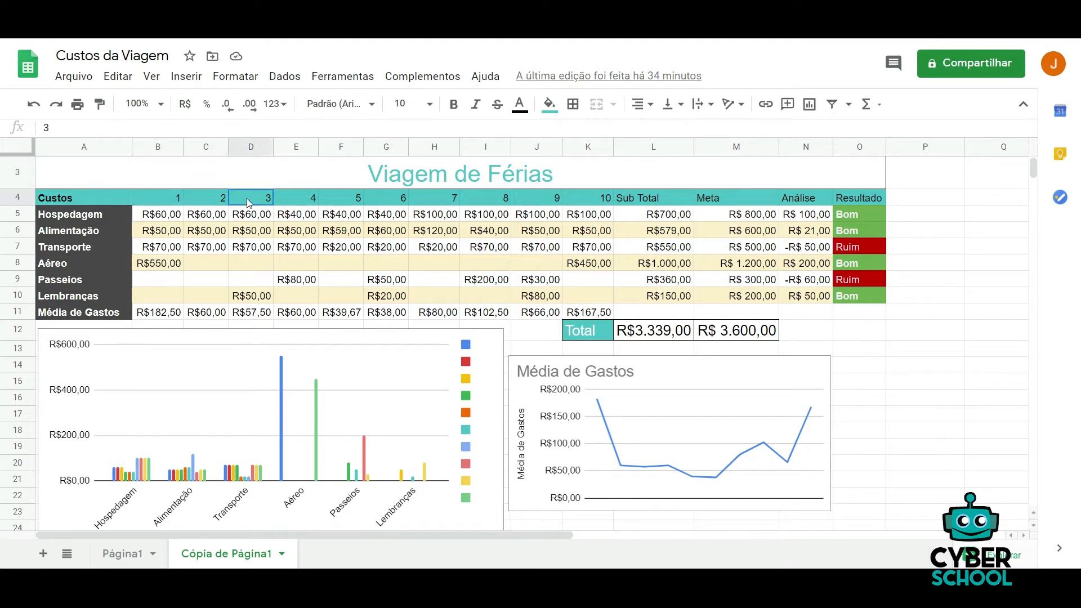
click(293, 200)
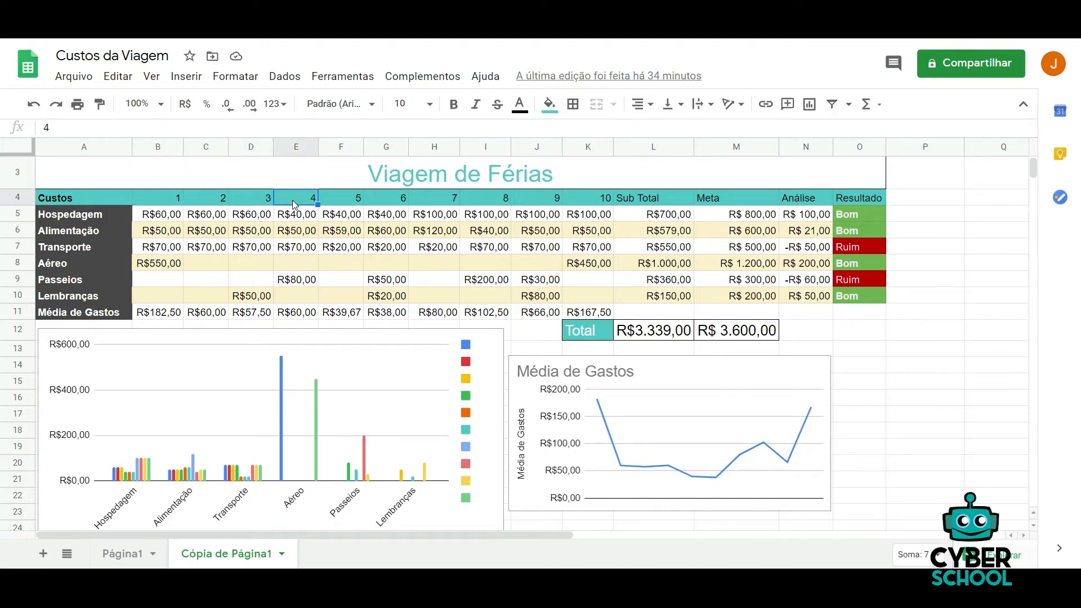
click(349, 198)
click(388, 199)
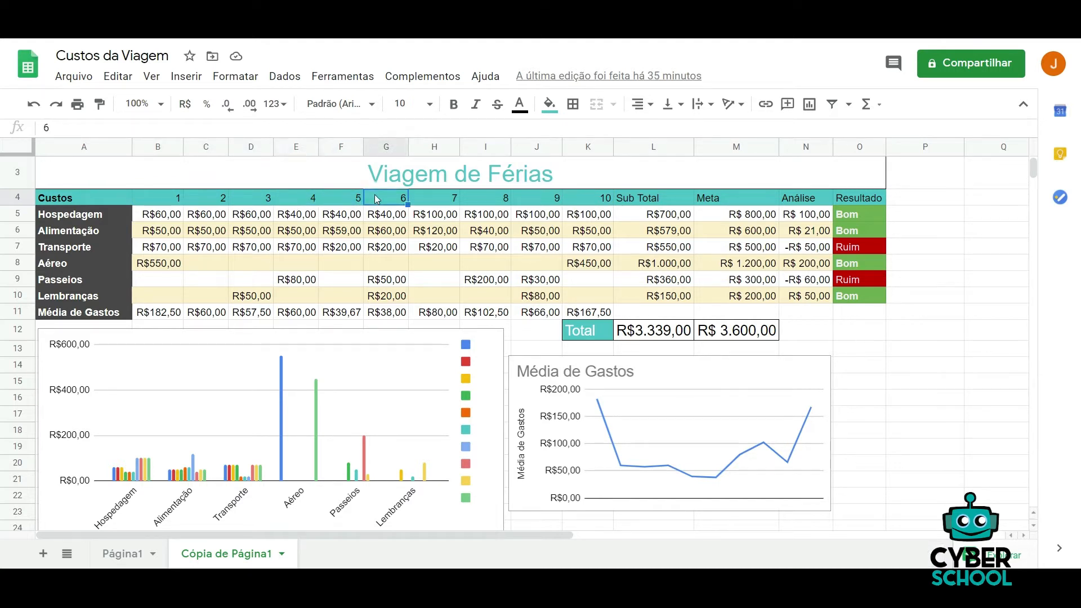
click(430, 195)
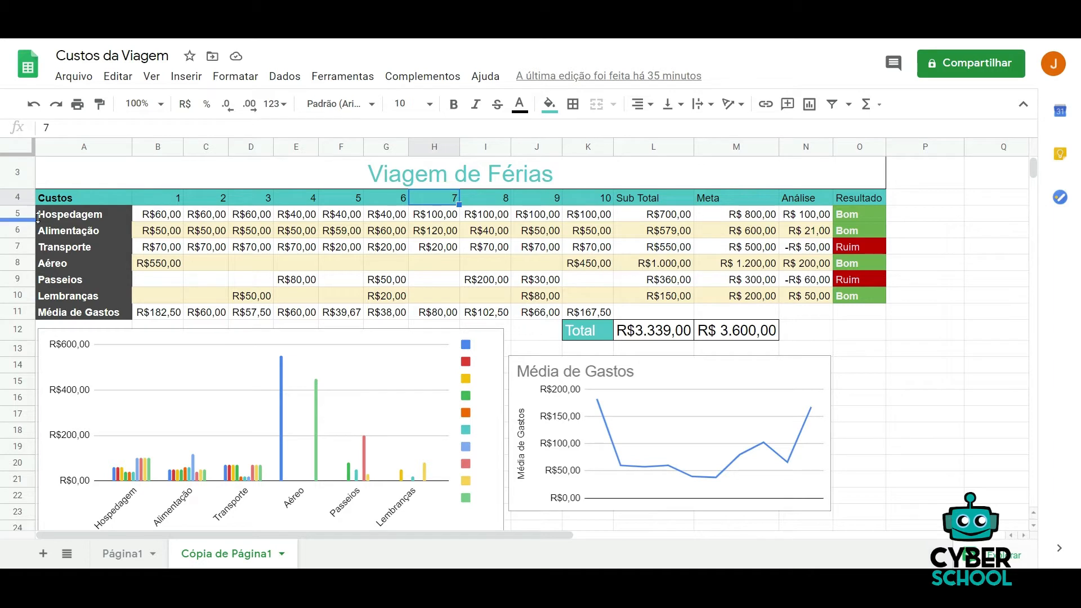
Step: Review the cost category labels from Hospedagem to Passeios in the finished table
click(66, 214)
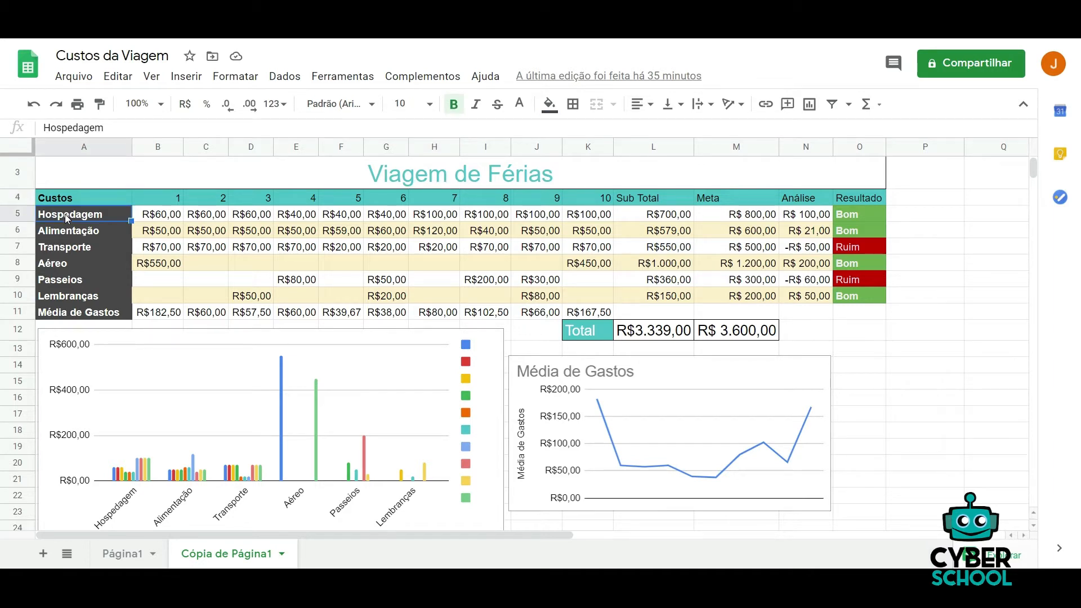
click(66, 231)
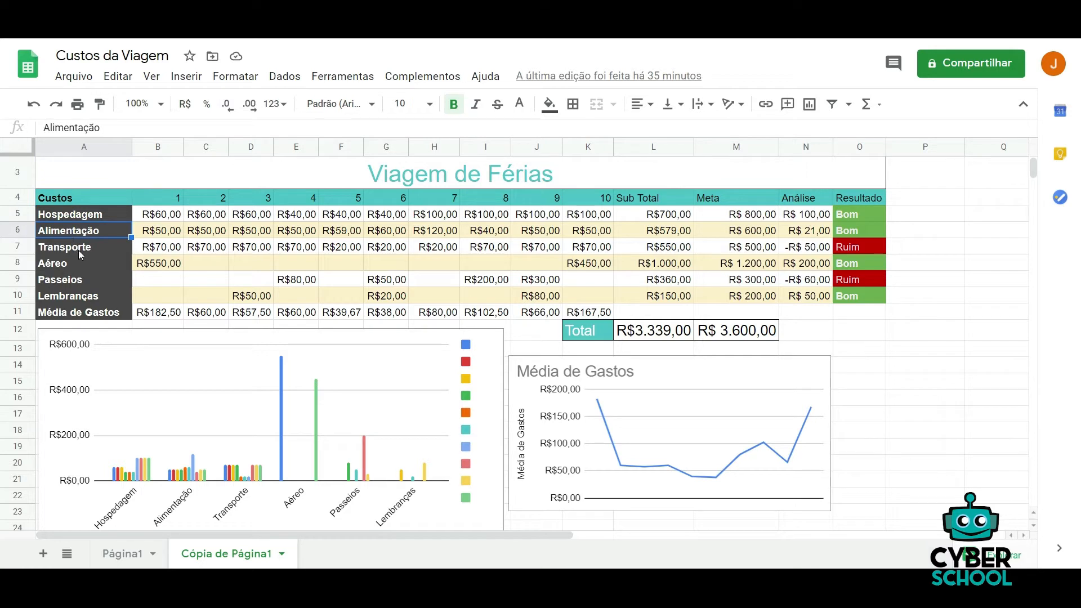
click(79, 254)
click(80, 265)
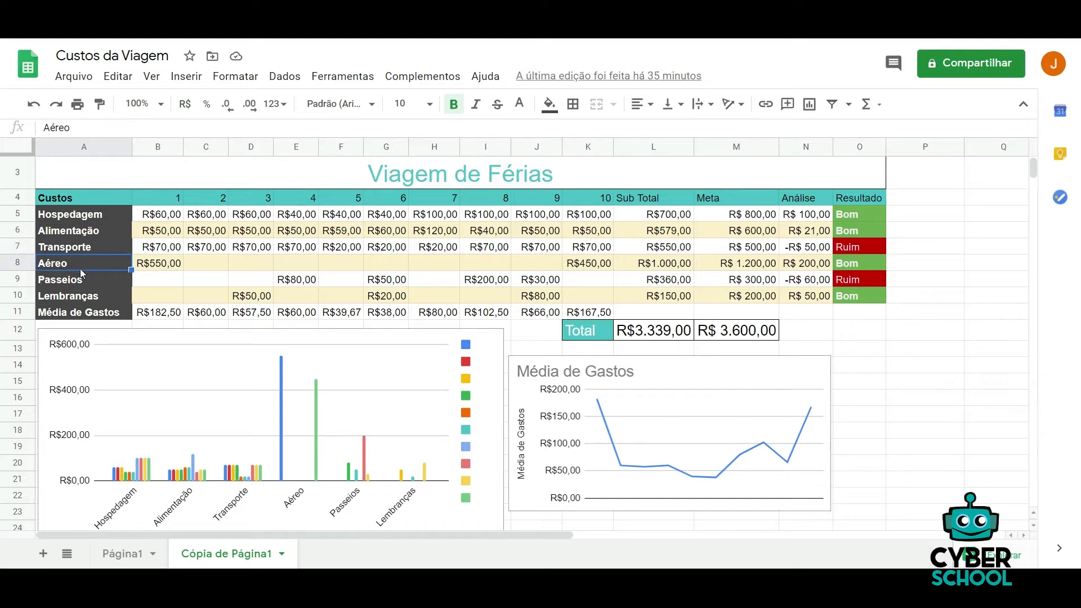
click(83, 279)
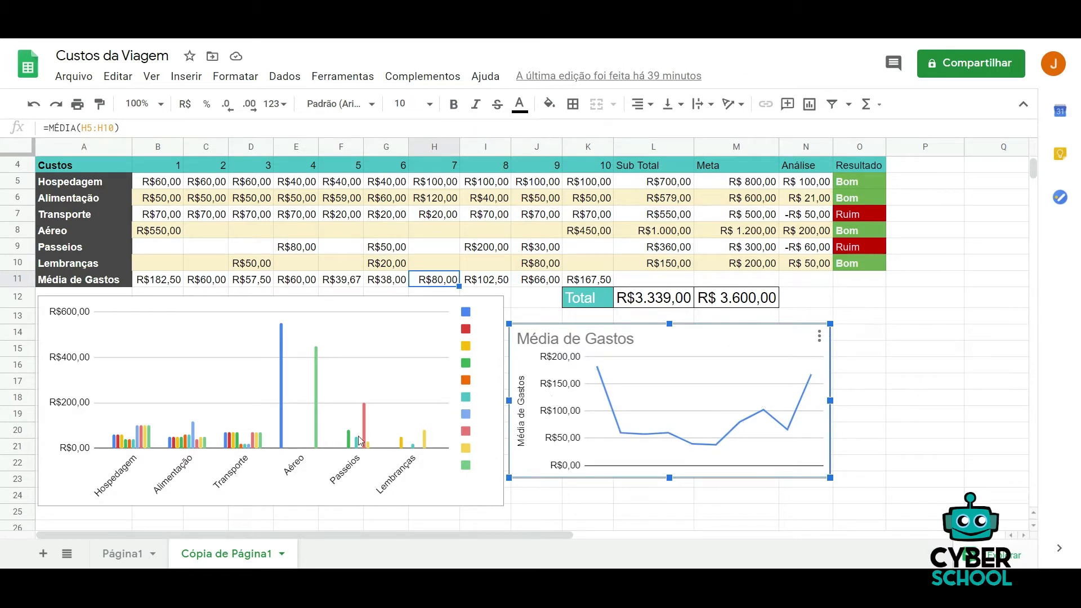
Step: On the Página1 sheet, set the font size of the title row A3:N3 to 24
click(123, 559)
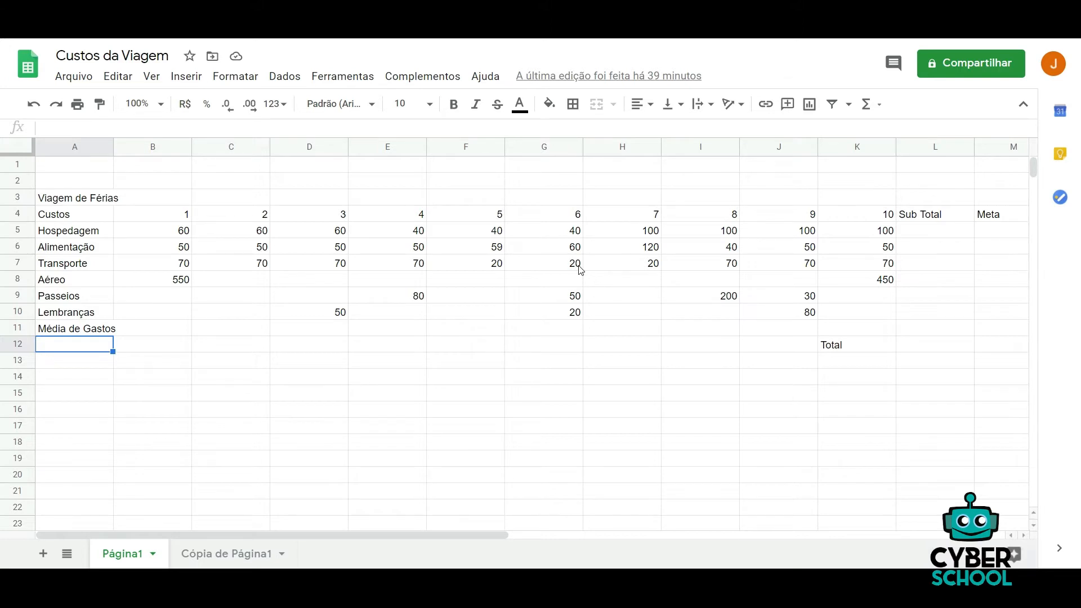
click(140, 198)
click(89, 198)
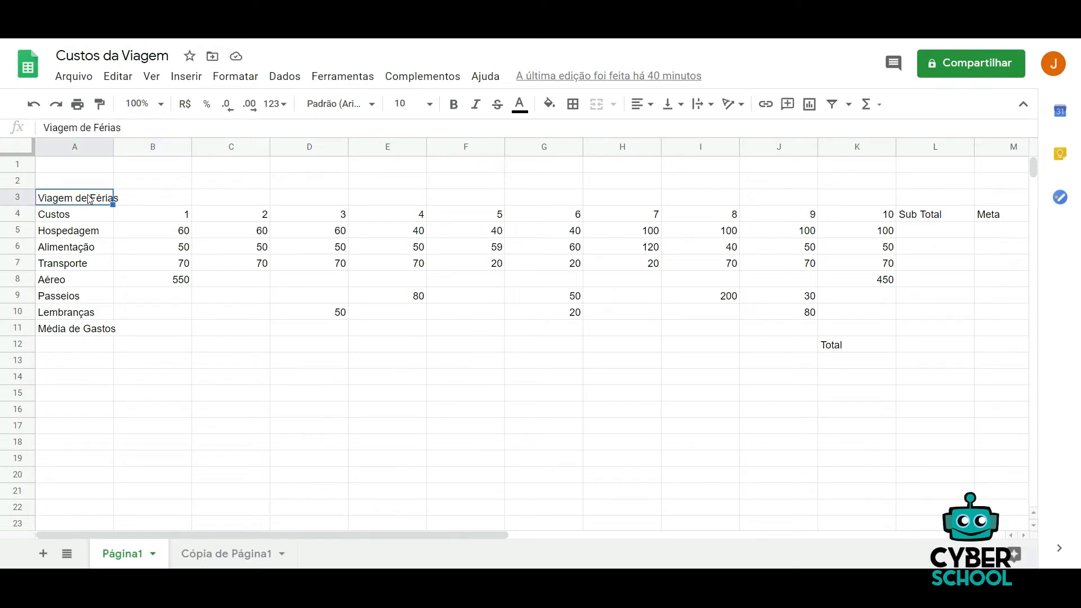
key(shift+Right)
key(shift+Right)
key(shift+Right)
key(shift+Right)
key(shift+Right)
key(shift+Right)
key(shift+Right)
key(shift+Right)
key(shift+Right)
key(shift+Right)
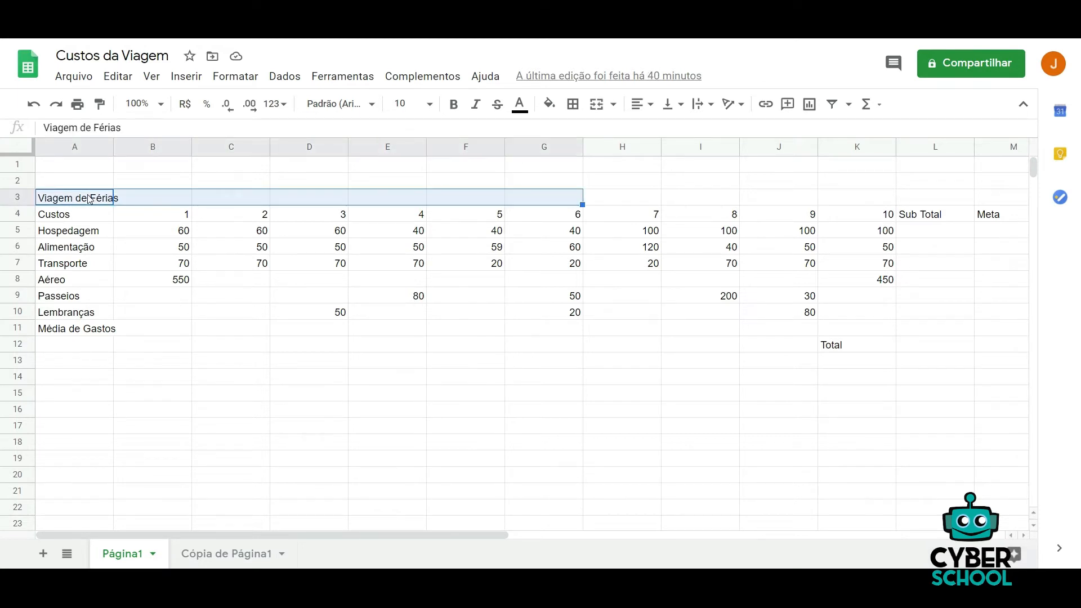
key(shift+Right)
key(shift+Right)
key(shift+Right)
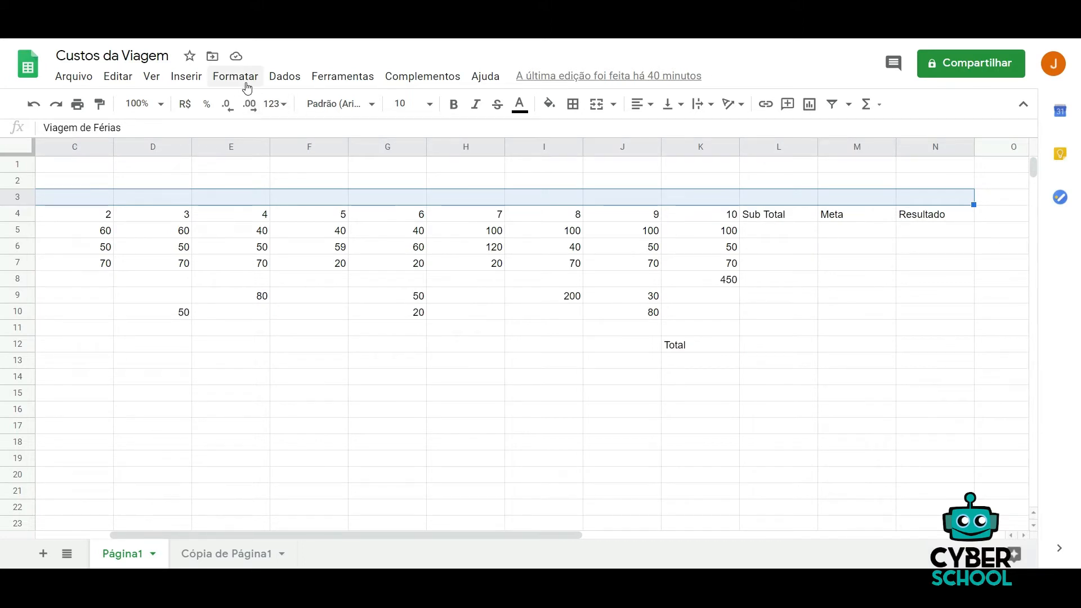
click(415, 104)
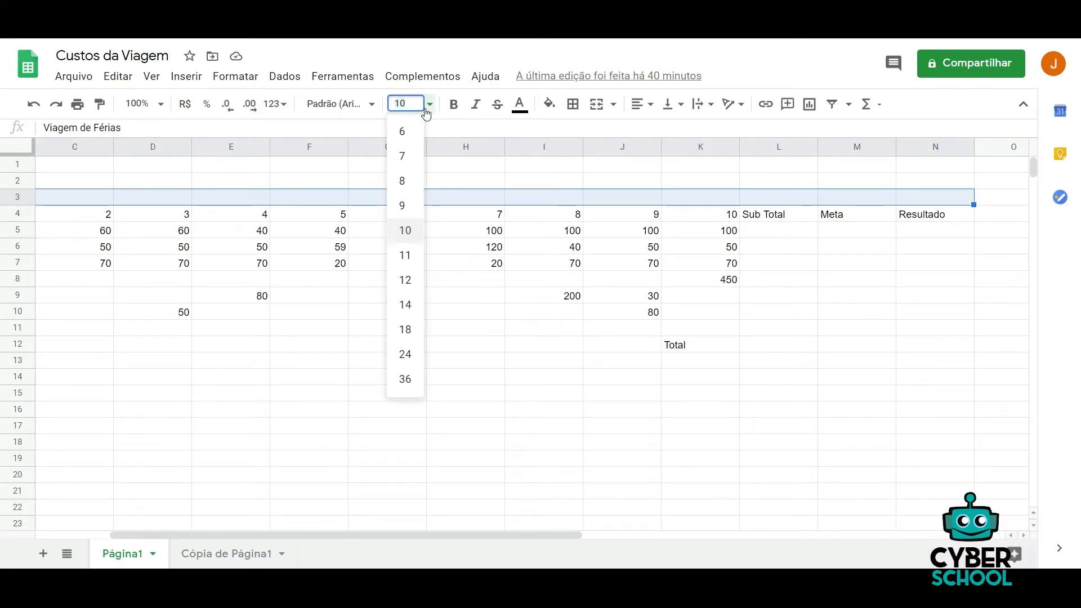
click(409, 355)
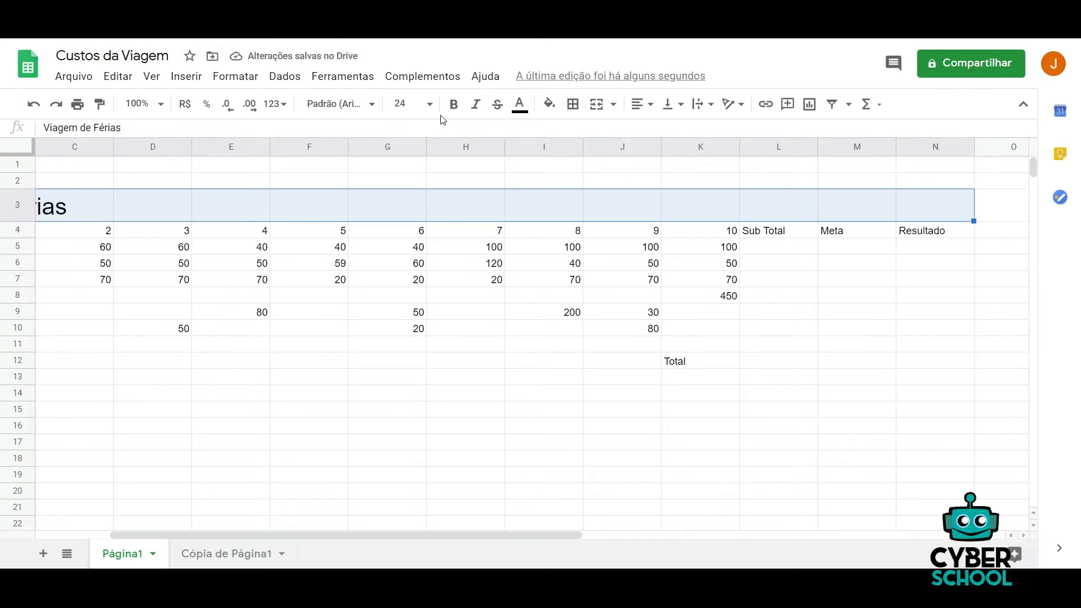
Step: Merge the title cells A3:N3 and center "Viagem de Férias" horizontally across them
click(595, 108)
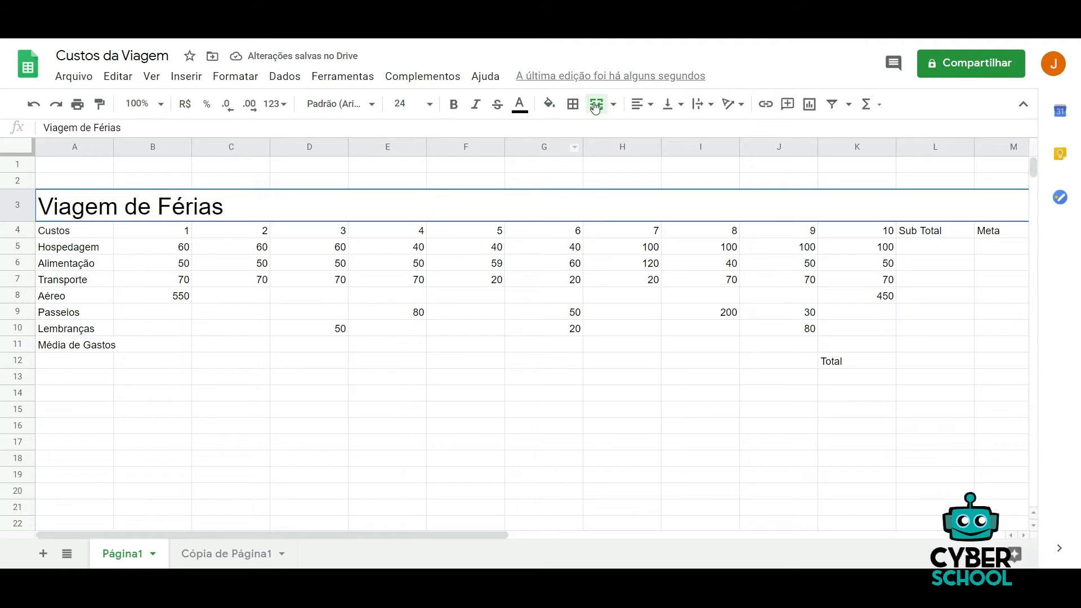
click(641, 104)
click(658, 130)
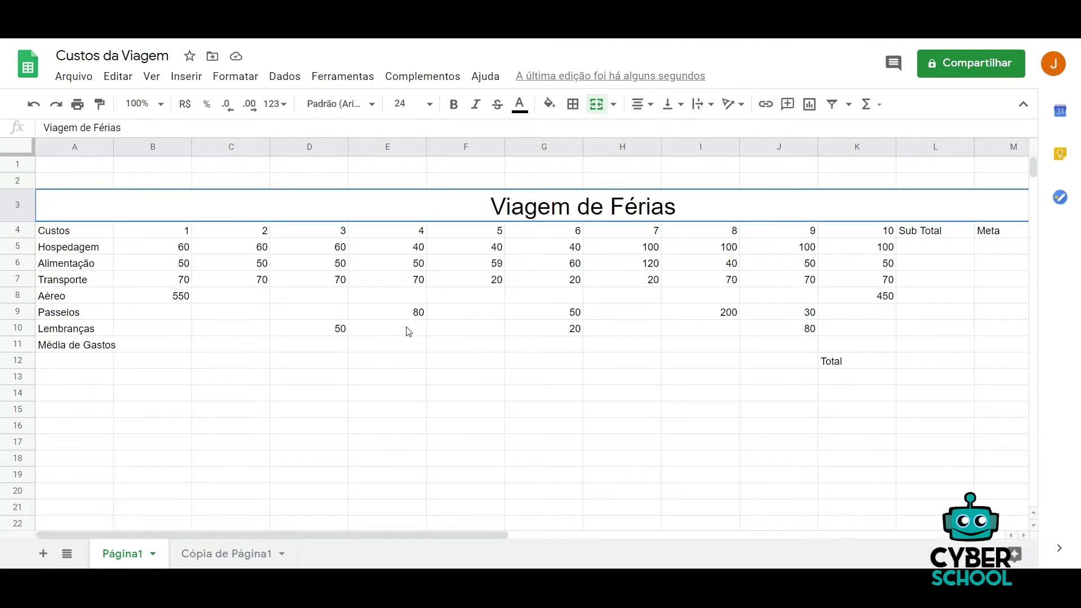
Step: Fill the label cells A4:A11, from Custos to Média de Gastos, with dark grey, using the Cópia de Página1 sheet as reference
click(74, 232)
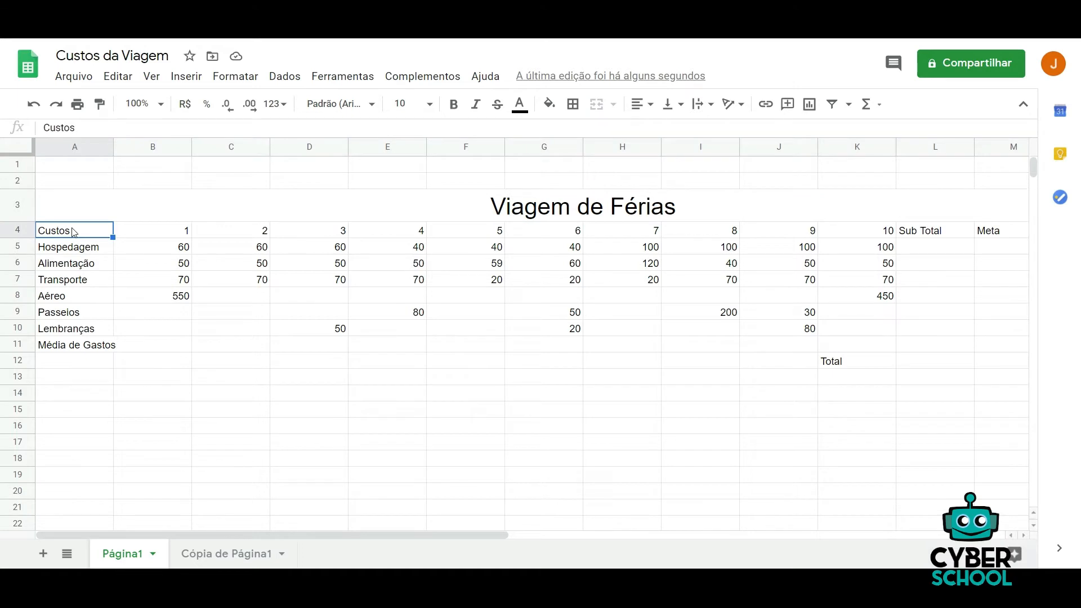
key(shift+Down)
key(shift+Down)
key(shift+Down)
key(shift+Down)
key(shift+Down)
key(shift+Down)
key(shift+Down)
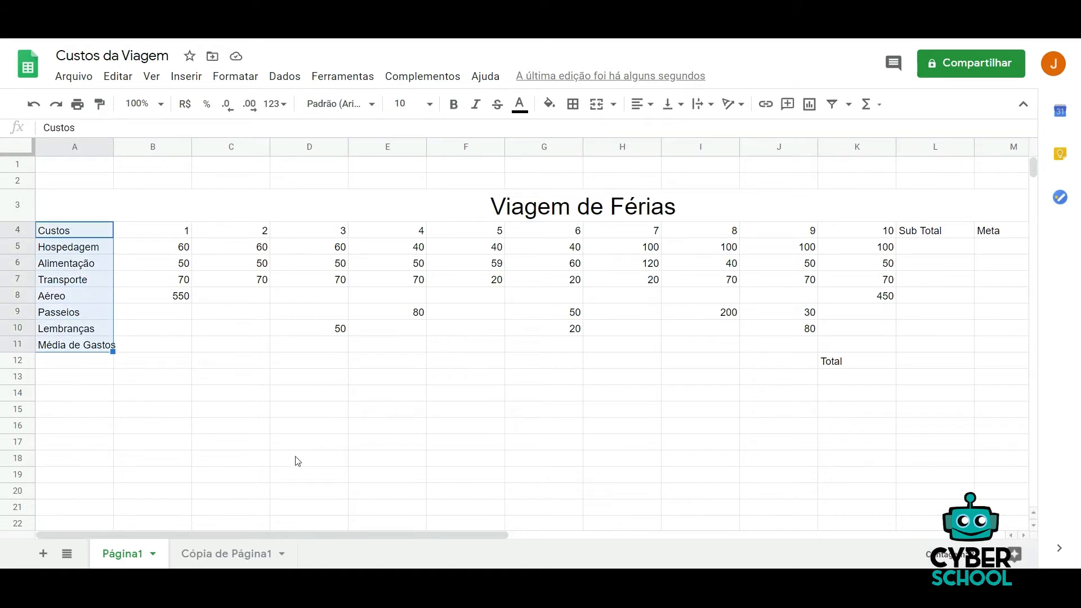
click(225, 549)
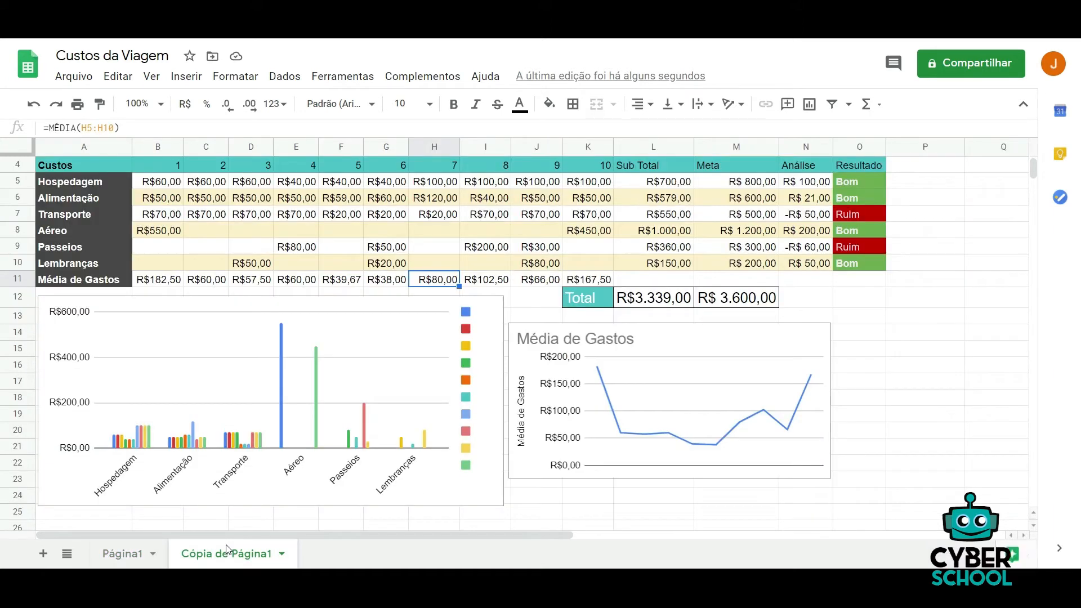
click(120, 554)
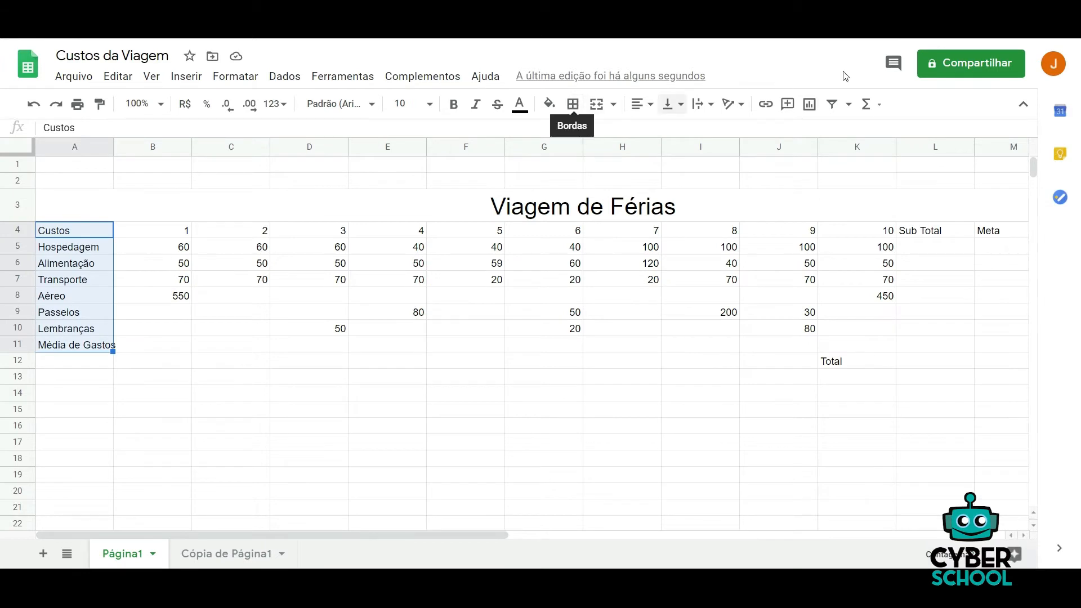
click(550, 104)
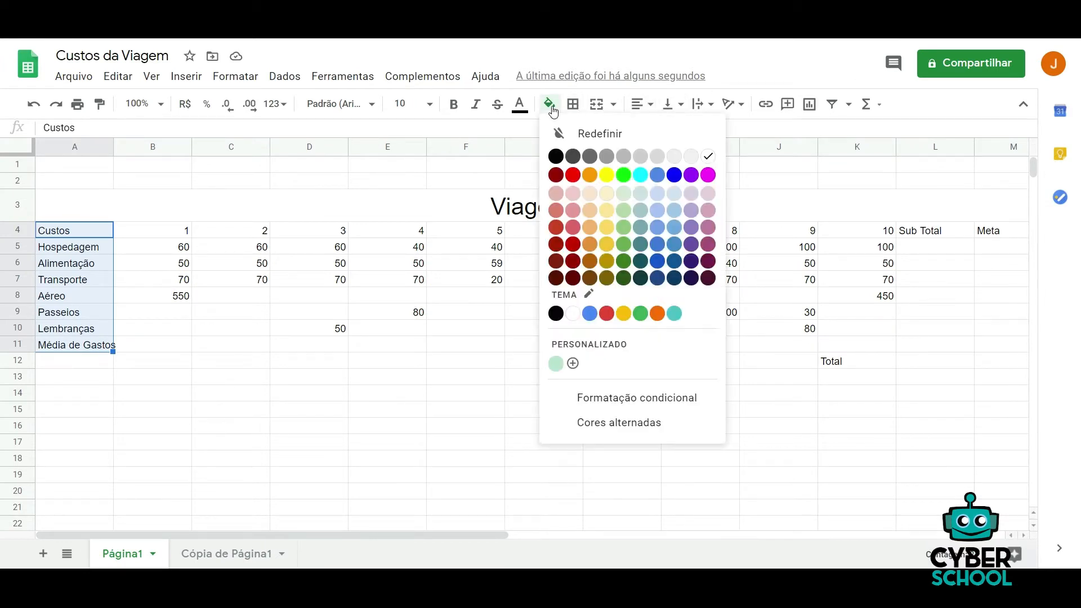
click(589, 156)
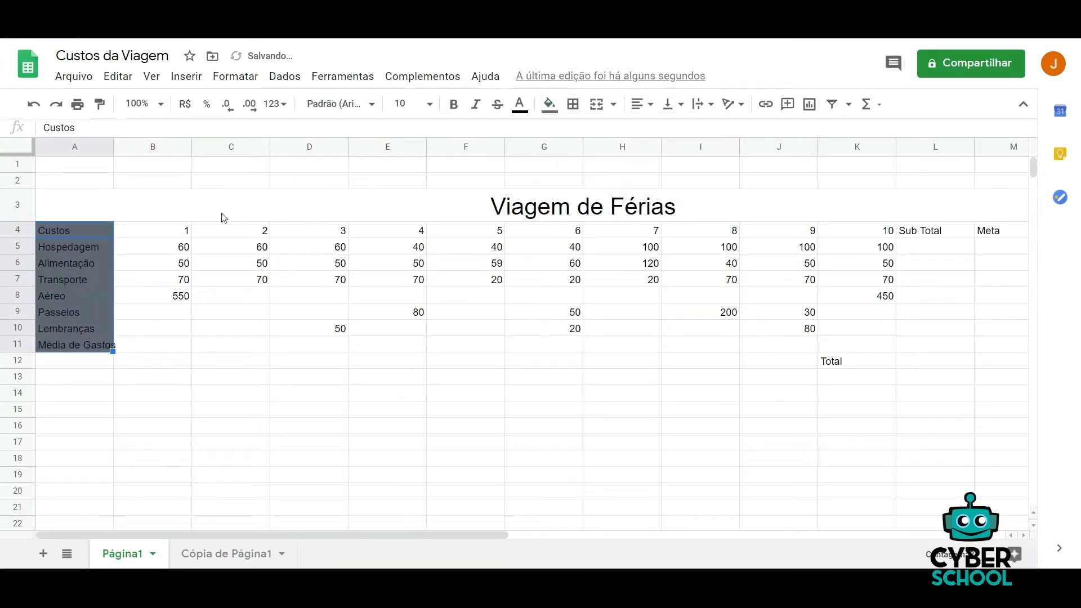
Step: Fill the header row A4:N4 on Página1 with the turquoise theme color, matching the header on Cópia de Página1
click(161, 233)
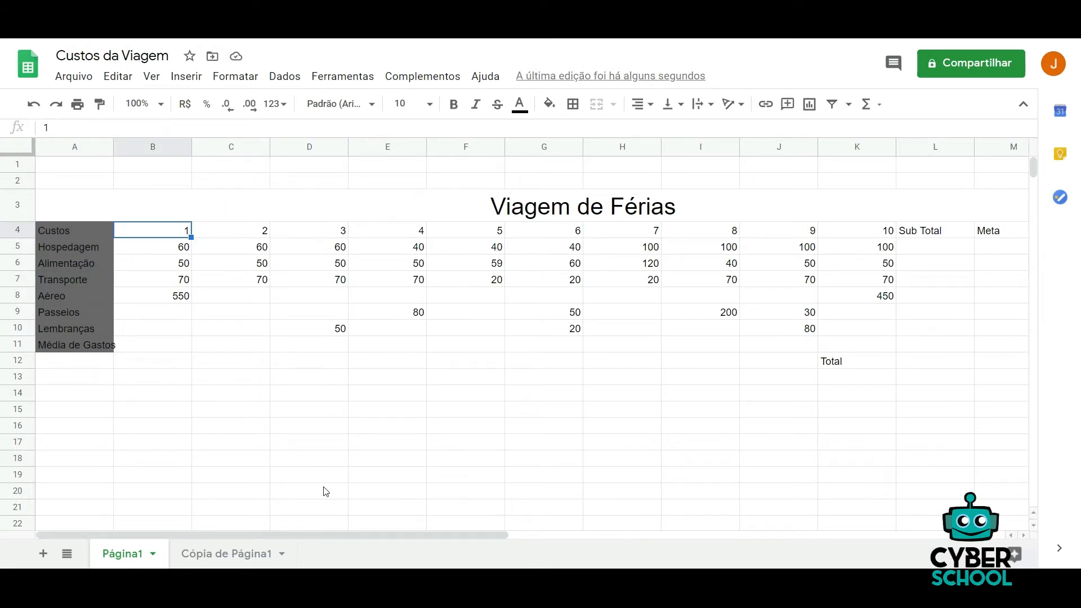
click(209, 565)
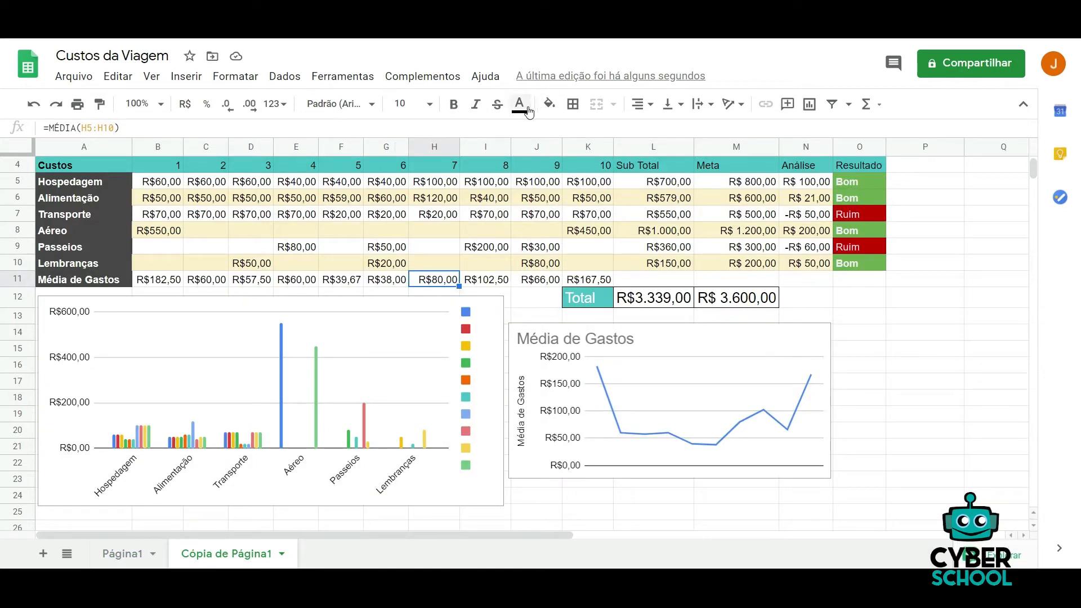
click(82, 170)
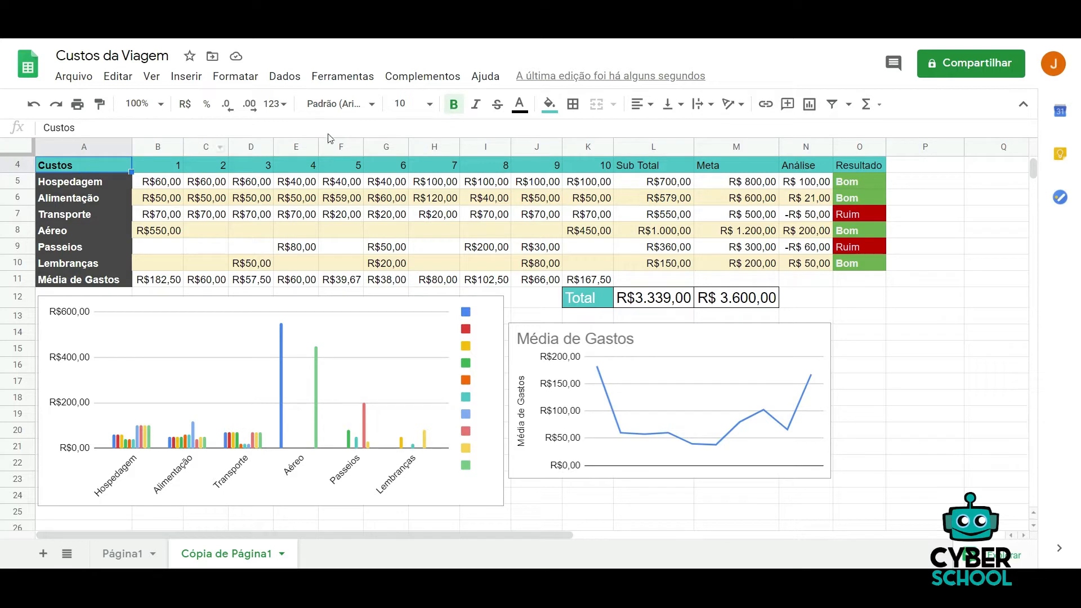
click(121, 553)
click(86, 231)
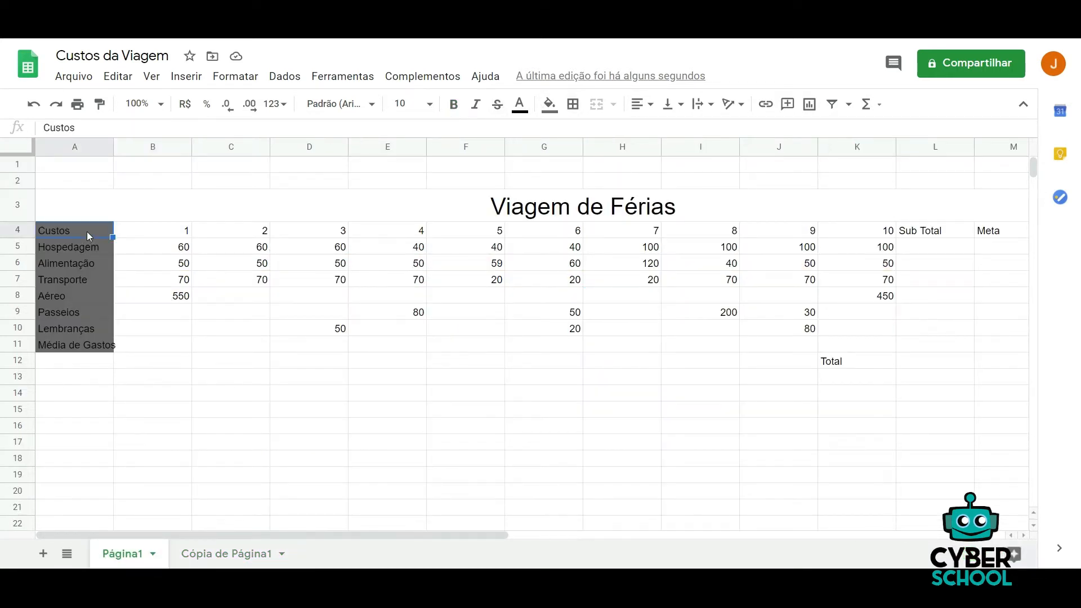
key(shift+Right)
key(shift+Right)
key(shift+Right)
key(shift+Right)
key(shift+Right)
key(shift+Right)
key(shift+Right)
key(shift+Right)
key(shift+Right)
key(shift+Right)
key(shift+Right)
key(shift+Right)
key(shift+Right)
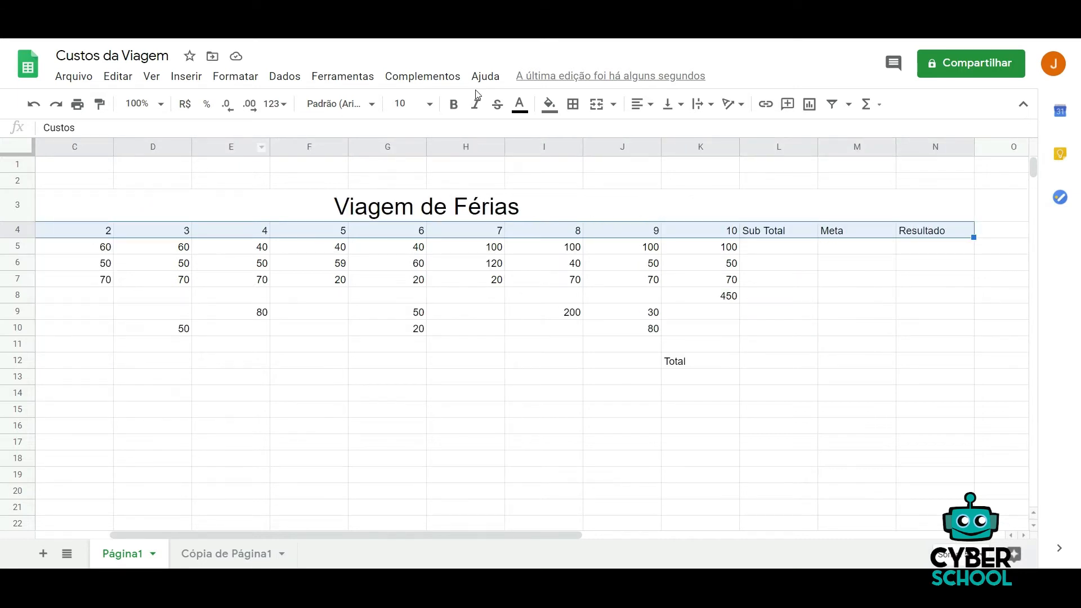
click(551, 106)
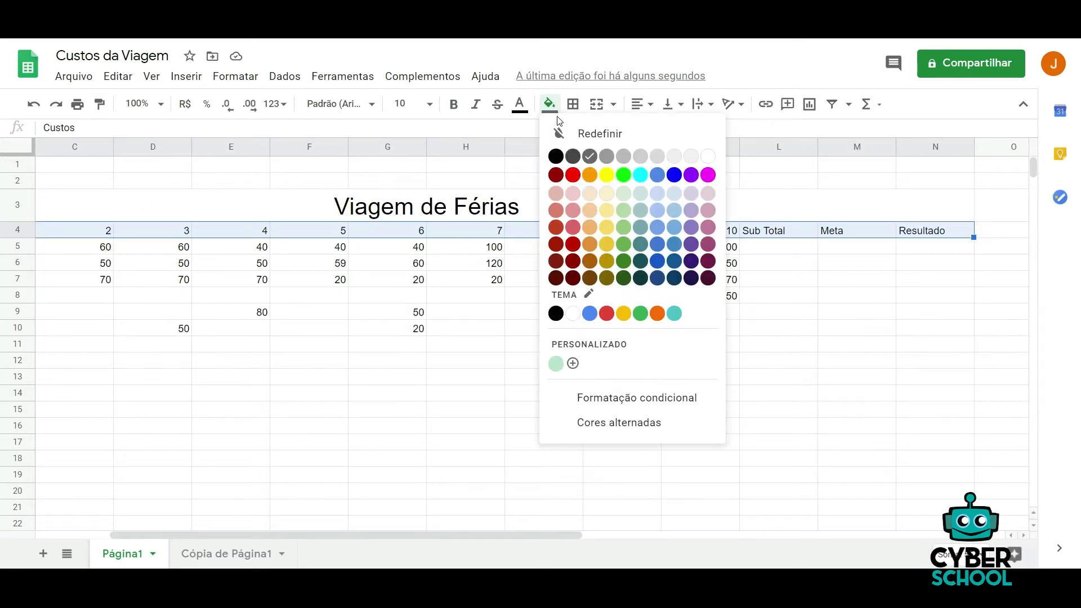
click(674, 314)
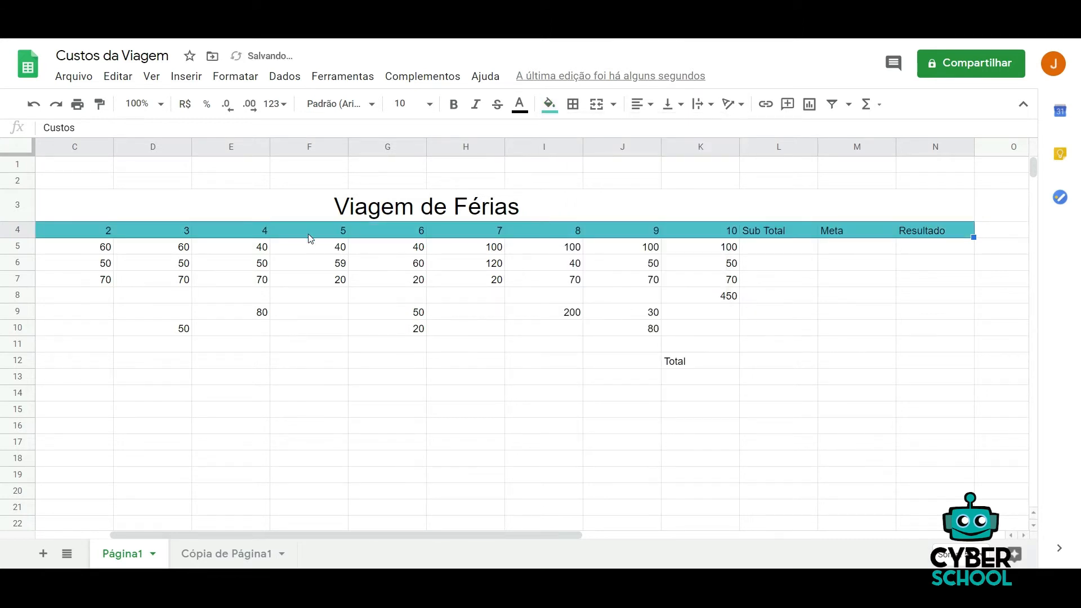
Step: Make the label cells A4:A11 bold and widen column A so that "Média de Gastos" fits
scroll(310, 239, left, 3)
click(72, 232)
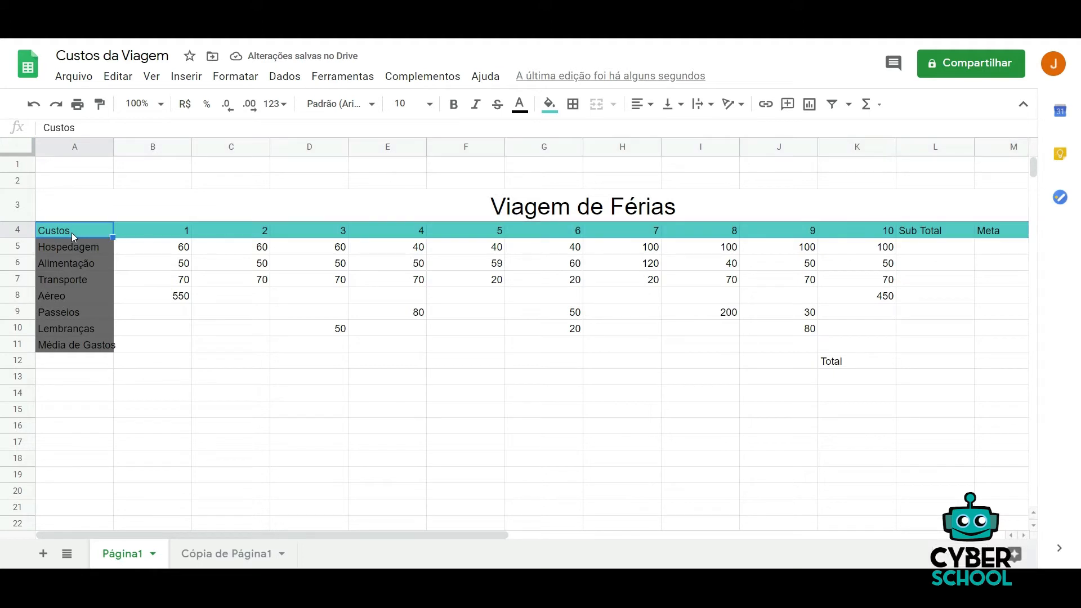
key(shift+Down)
key(shift+Down)
key(shift+Down)
key(shift+Down)
key(shift+Down)
key(shift+Down)
key(shift+Down)
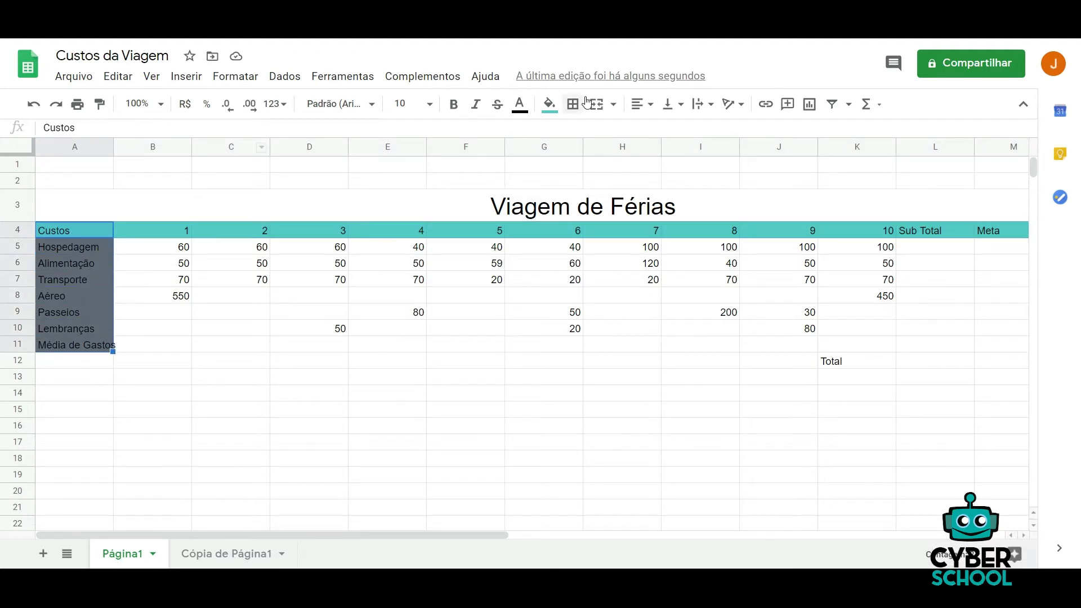
click(455, 105)
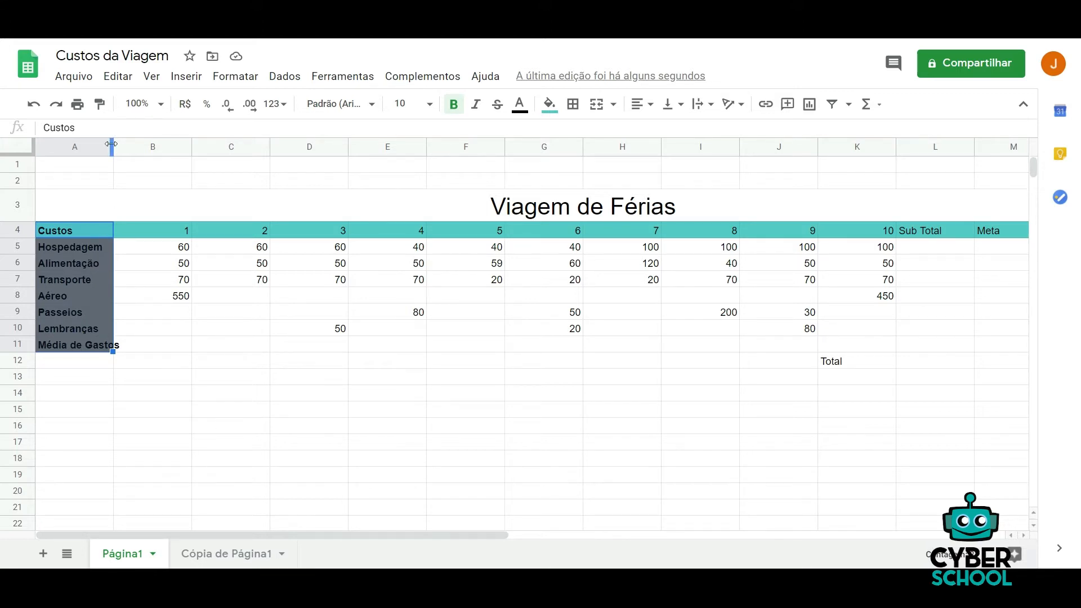
drag(113, 145, 140, 142)
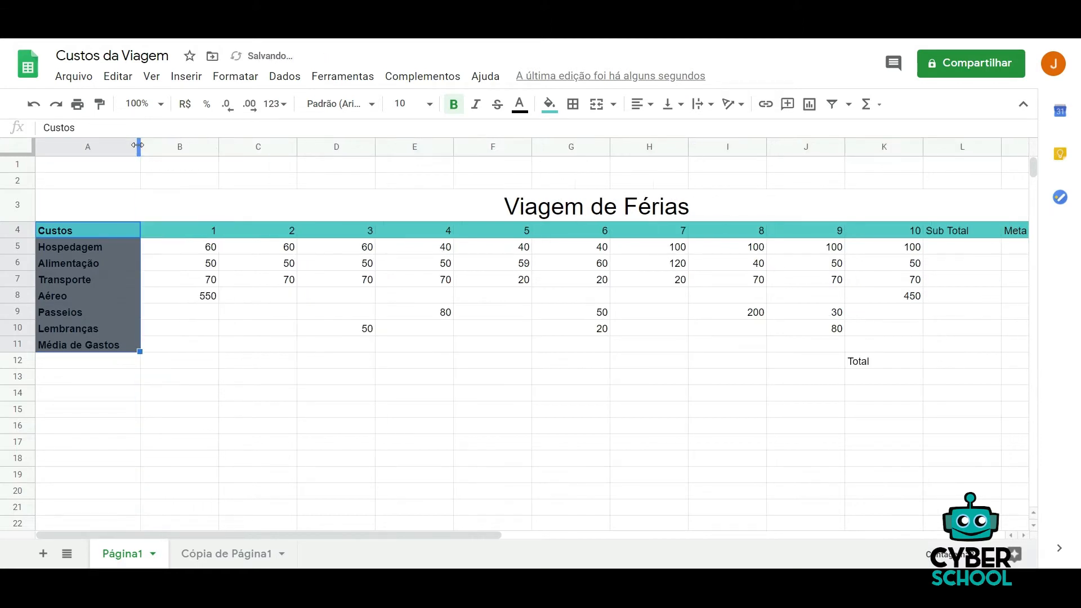
Step: Set the text color of the labels A5:A11, from Hospedagem to Média de Gastos, to white
click(92, 242)
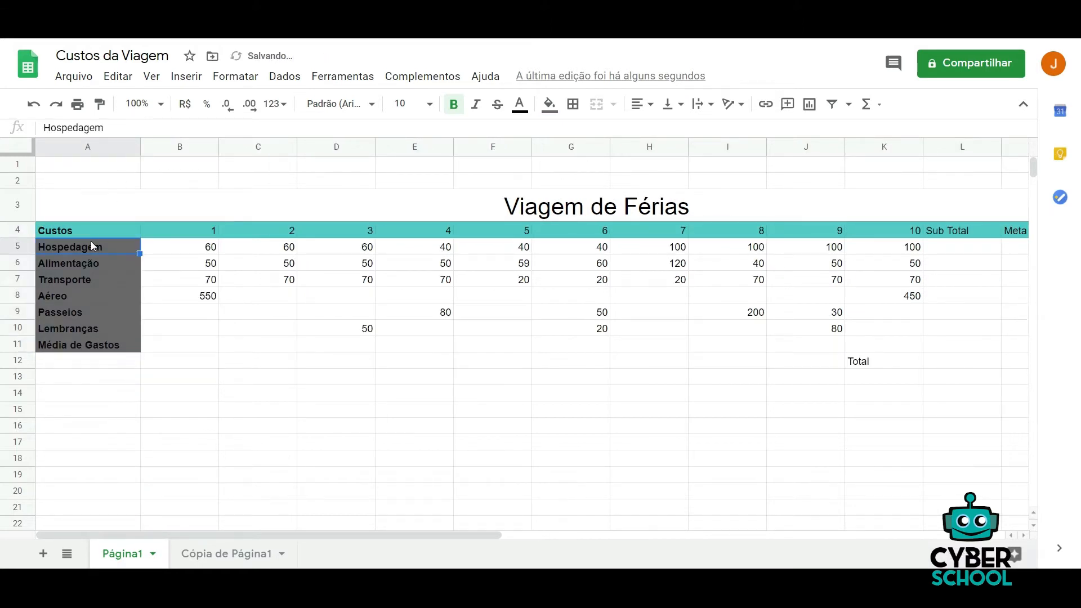
key(shift+Down)
key(shift+Down)
key(shift+Down)
key(shift+Down)
key(shift+Down)
key(shift+Down)
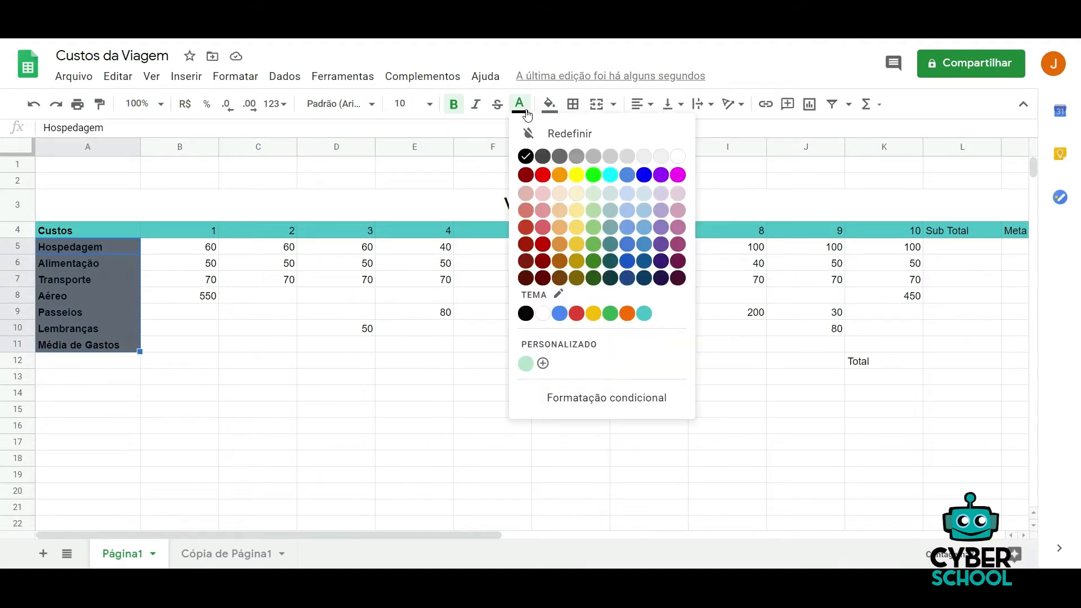
click(678, 156)
click(128, 296)
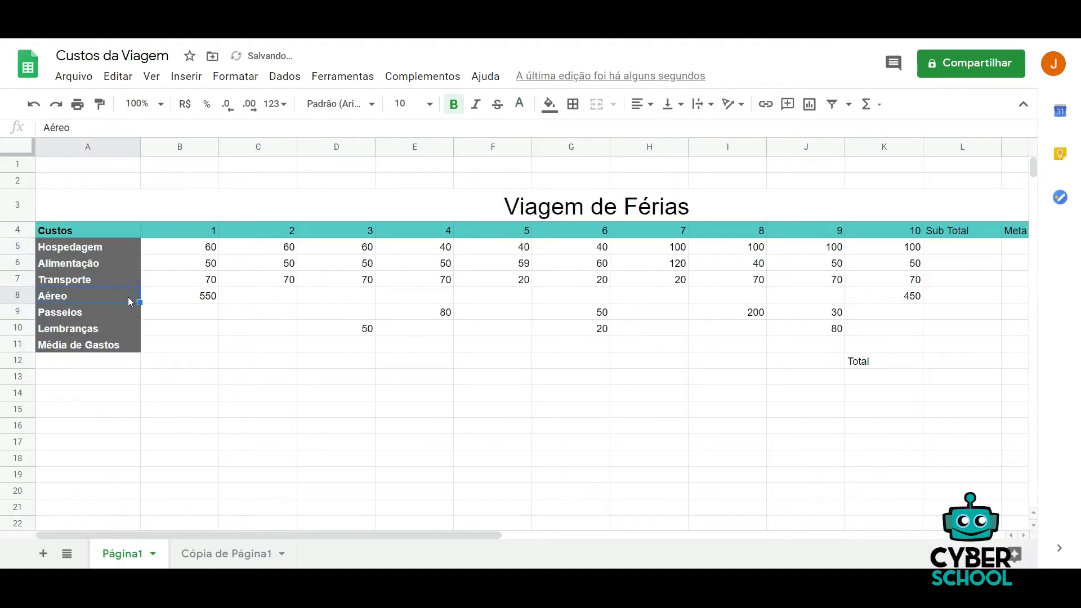
Step: Format the cost values B5:K10 on Página1 as Moeda (R$ 1.000,12), using the Cópia de Página1 sheet as reference
click(219, 552)
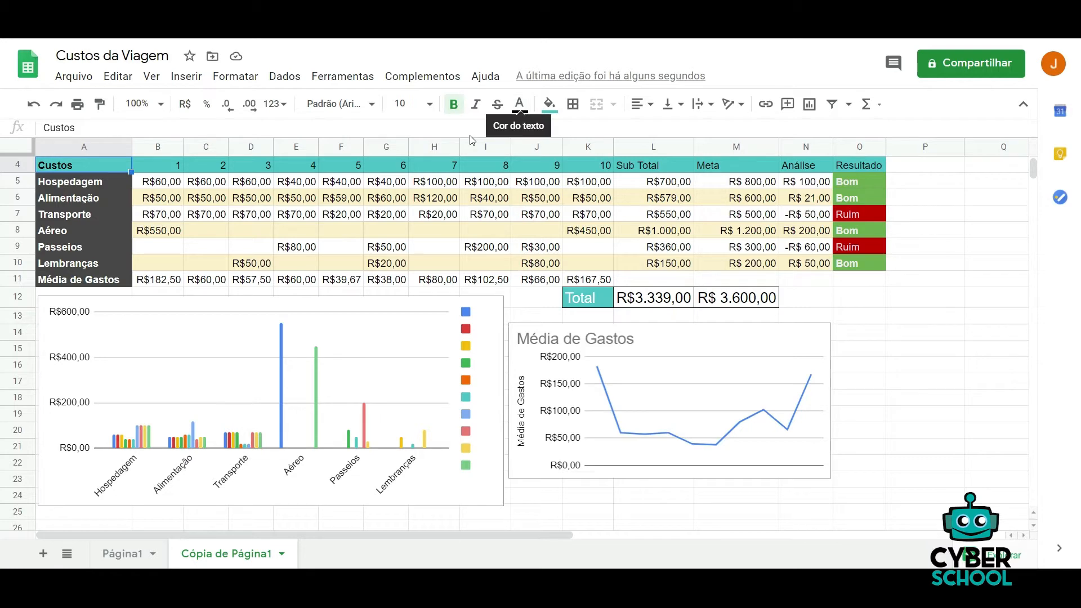
click(123, 555)
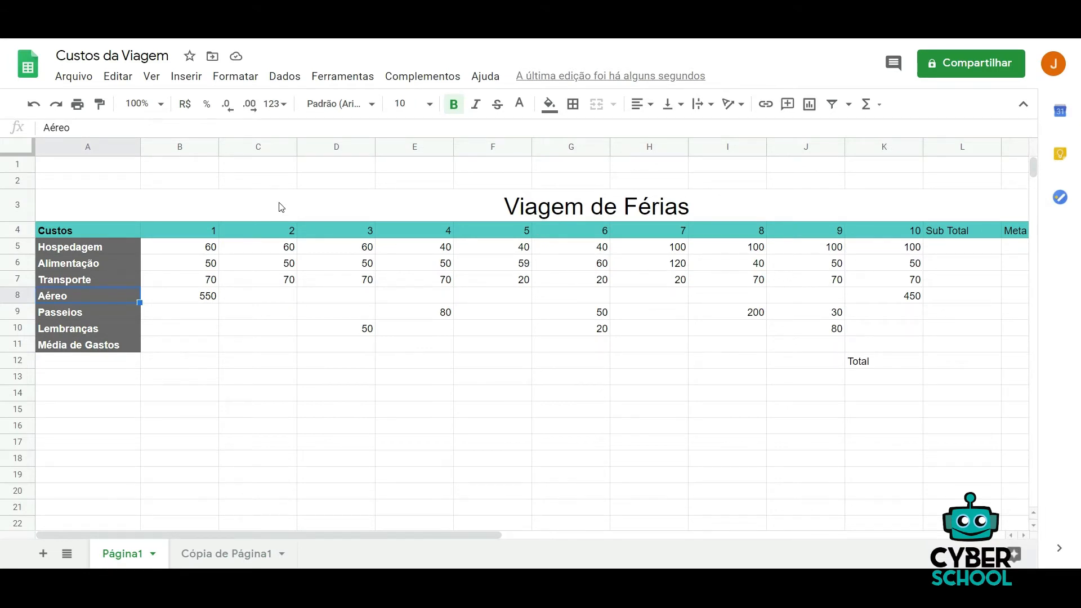
click(201, 253)
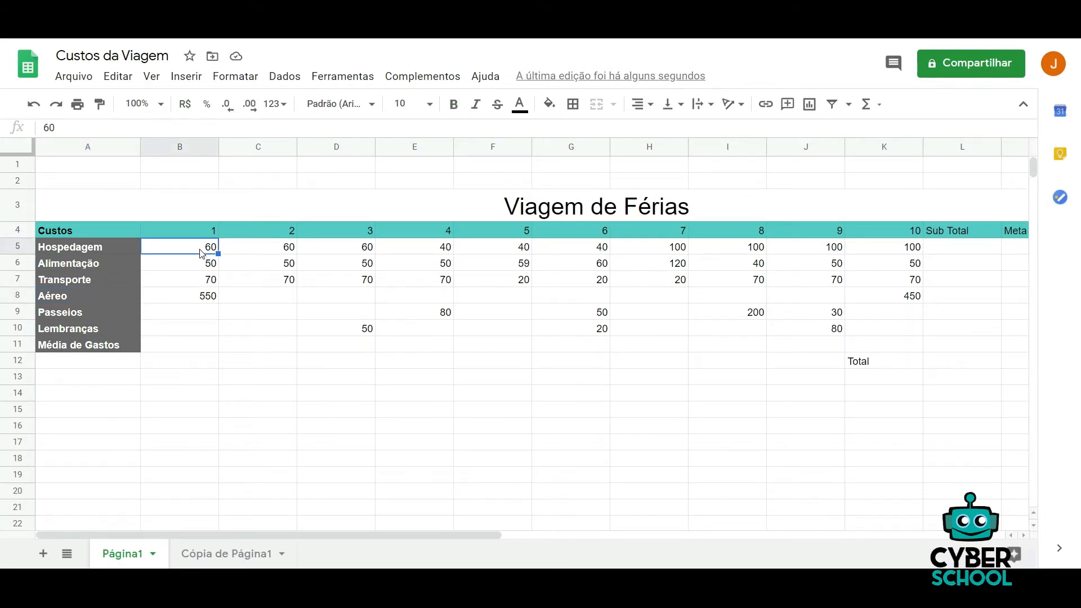
key(shift+Right)
key(shift+Right)
key(shift+Right)
key(shift+Right)
key(shift+Right)
key(shift+Right)
key(shift+Right)
key(shift+Right)
key(shift+Right)
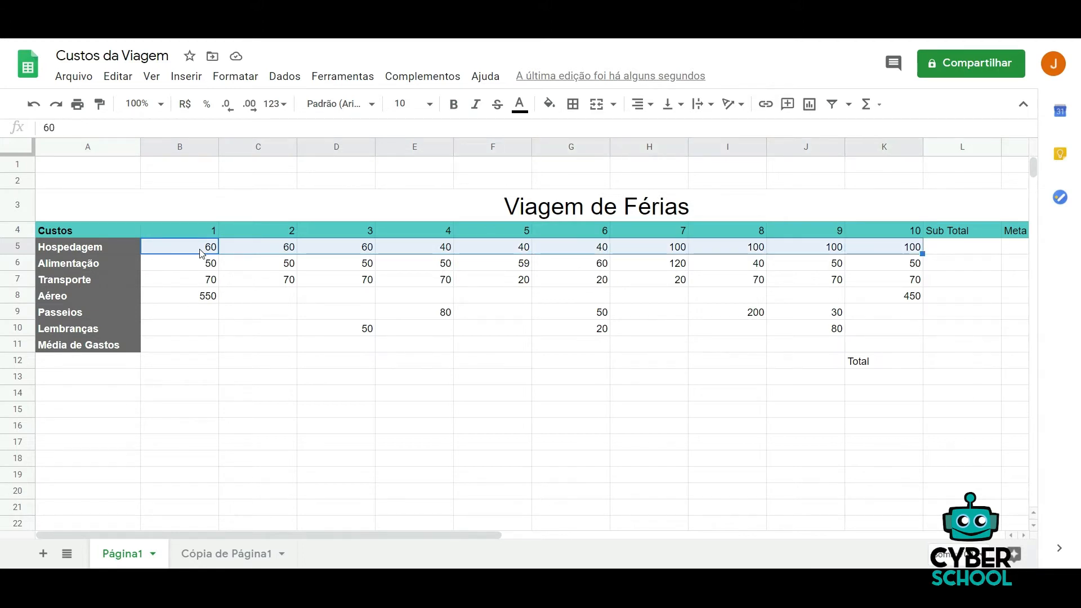
key(shift+Down)
key(shift+Down)
key(shift+Down)
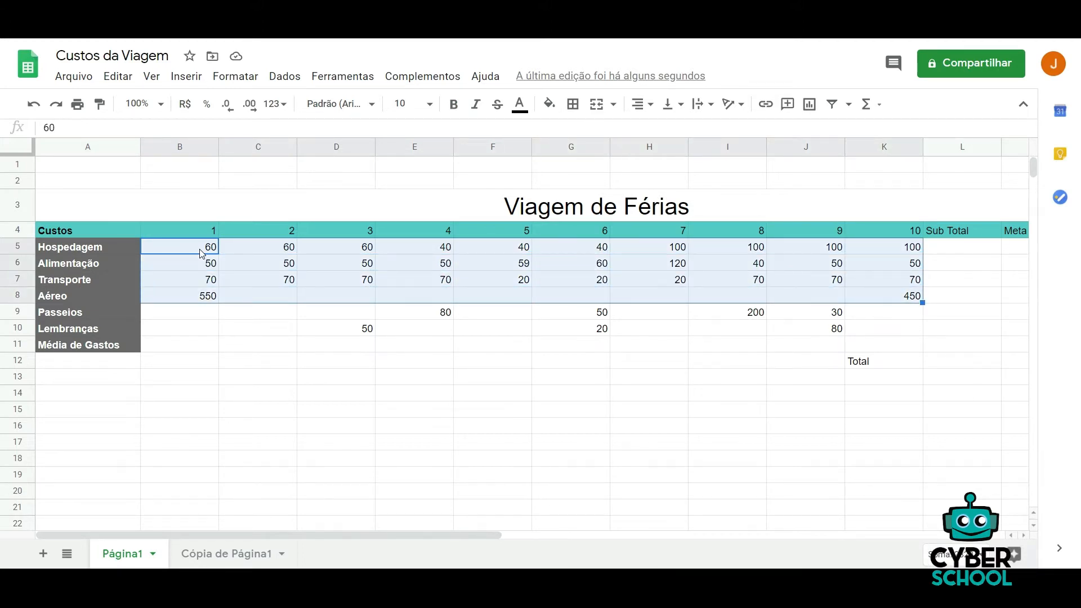
key(shift+Down)
key(shift+Down)
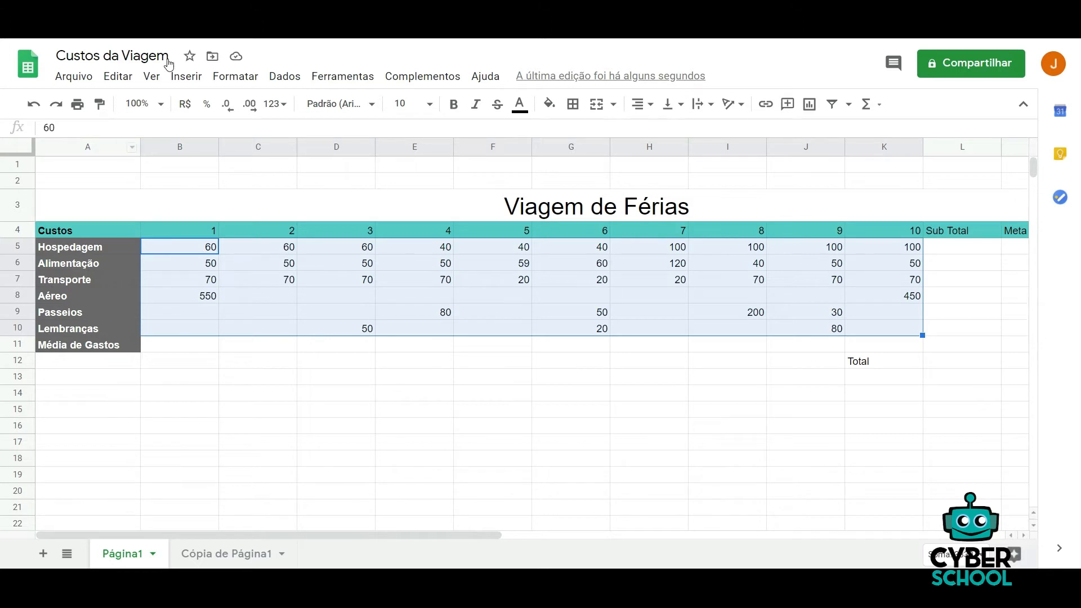
click(240, 78)
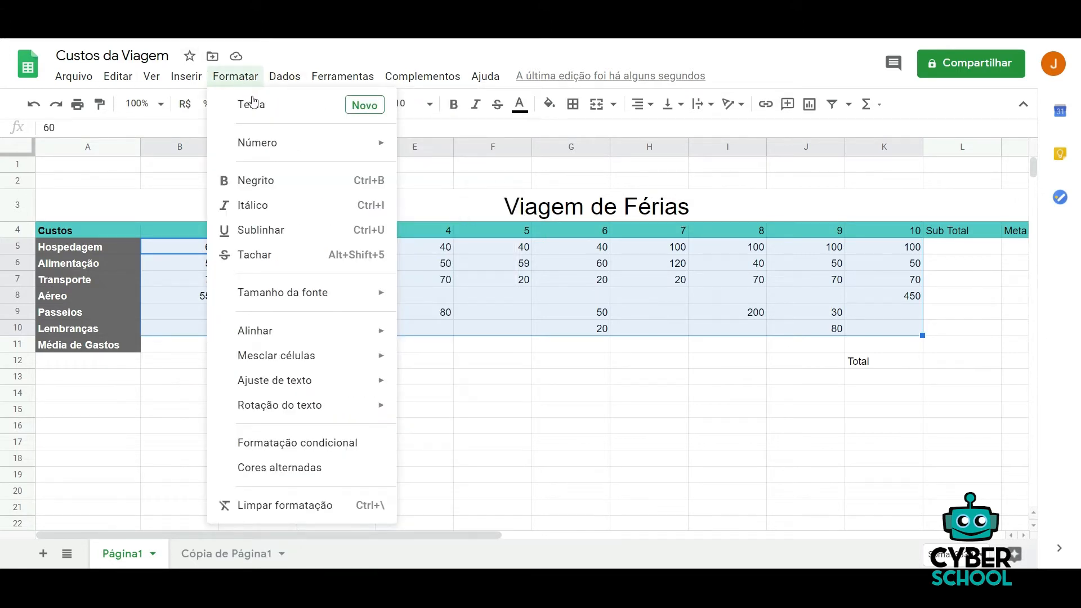
mouse_move(392, 149)
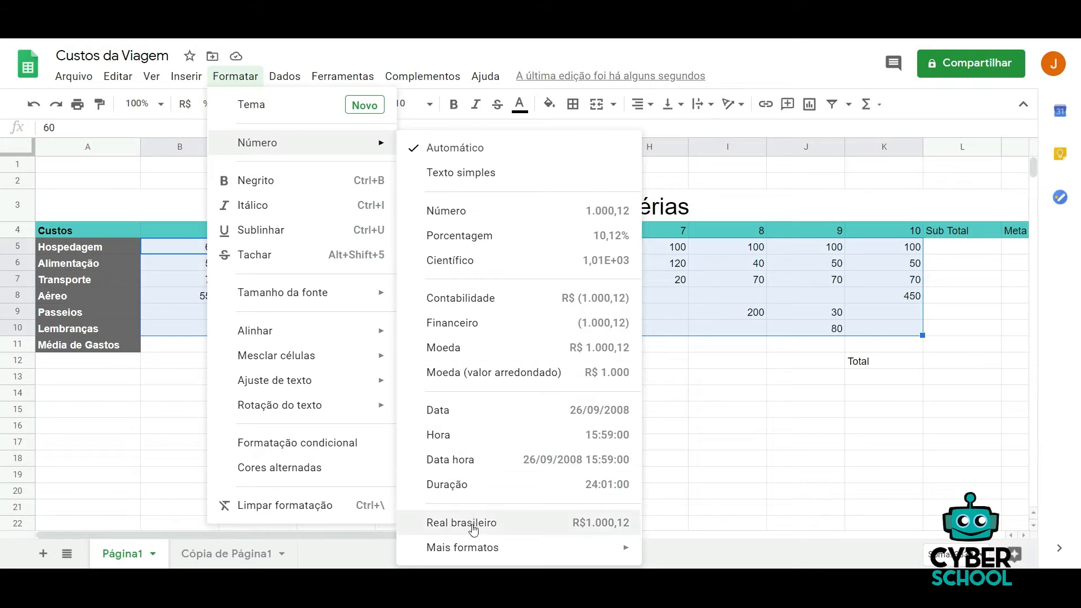
mouse_move(489, 548)
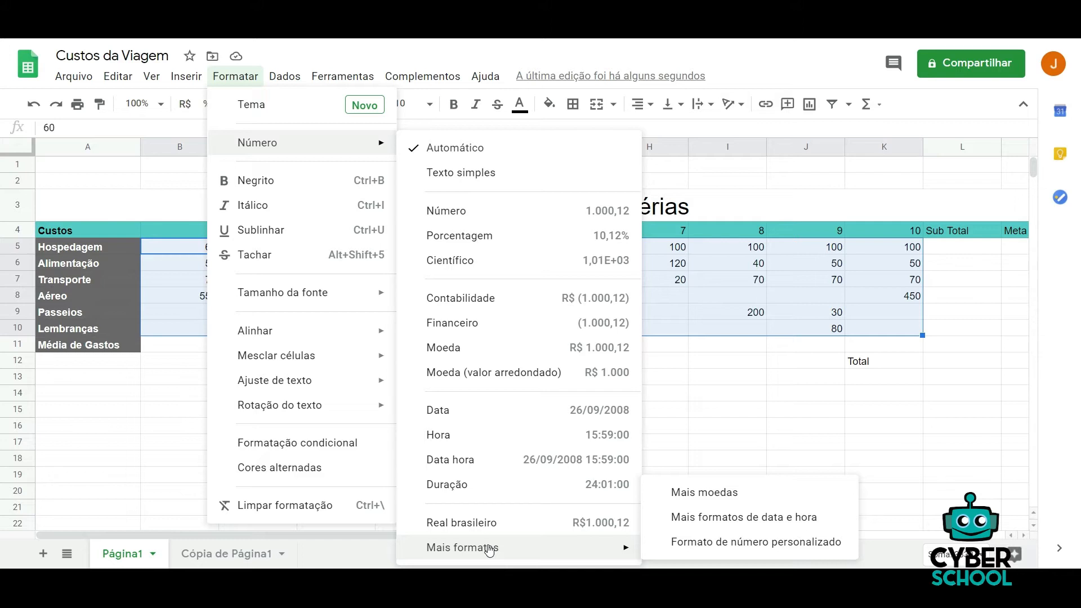
click(473, 349)
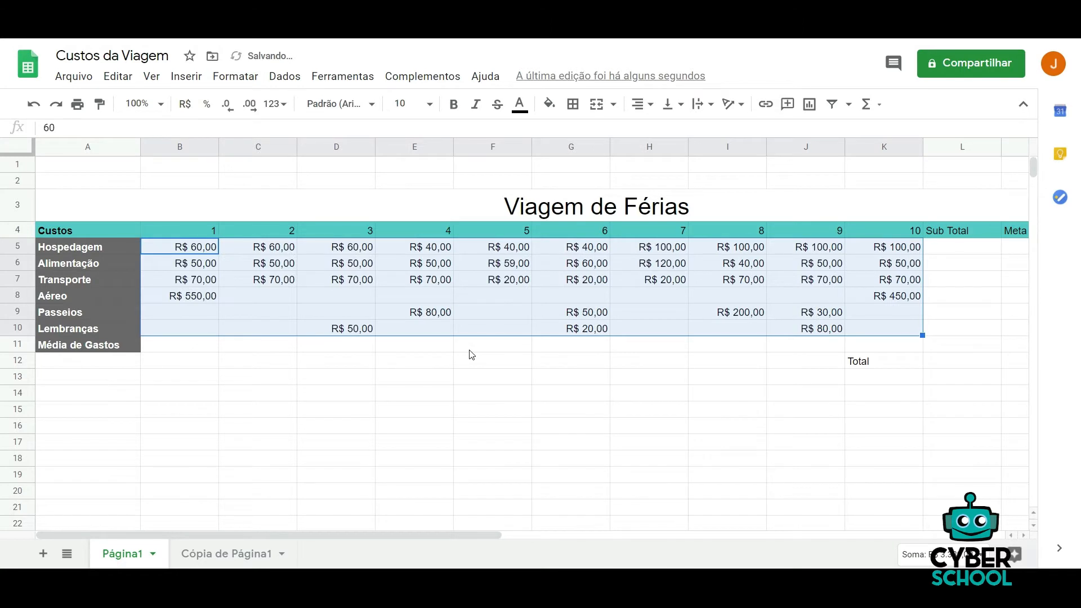
click(213, 259)
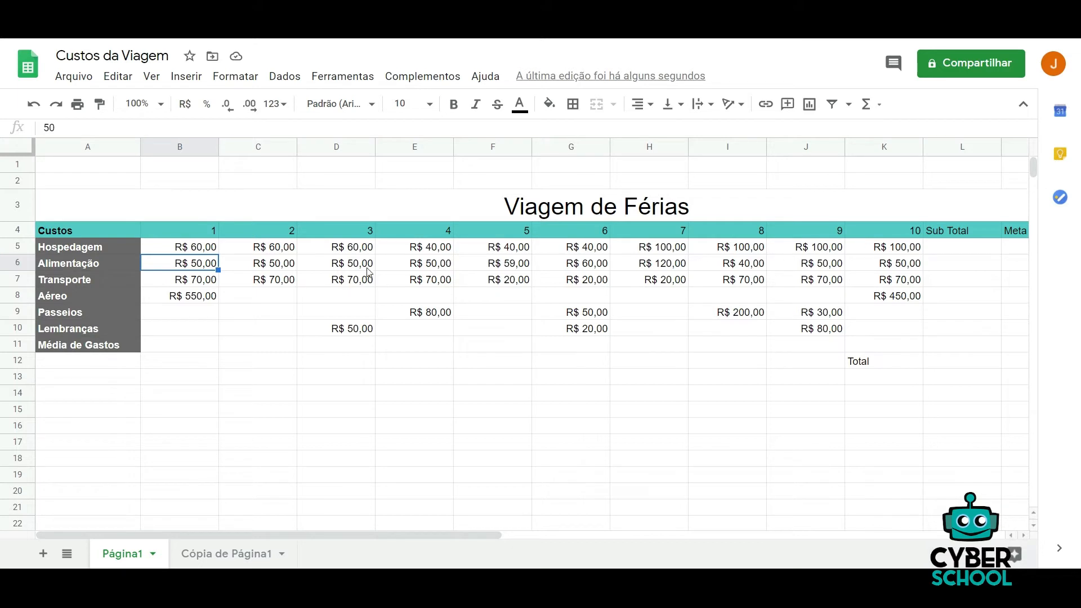
Step: Narrow the day columns B through K one by one so that each fits its currency values
double_click(217, 147)
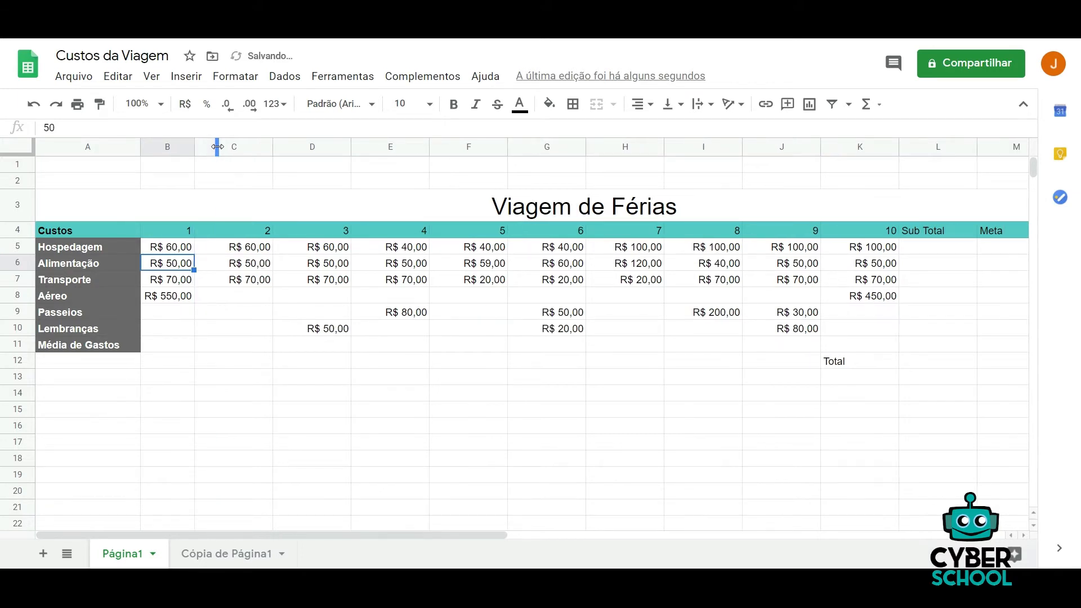
double_click(272, 146)
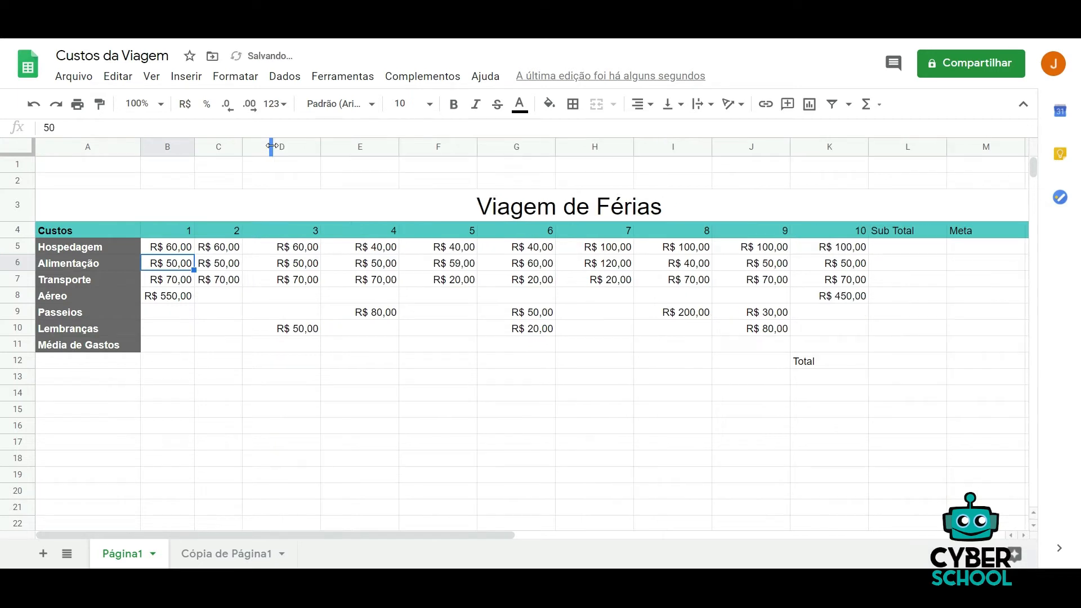
double_click(320, 146)
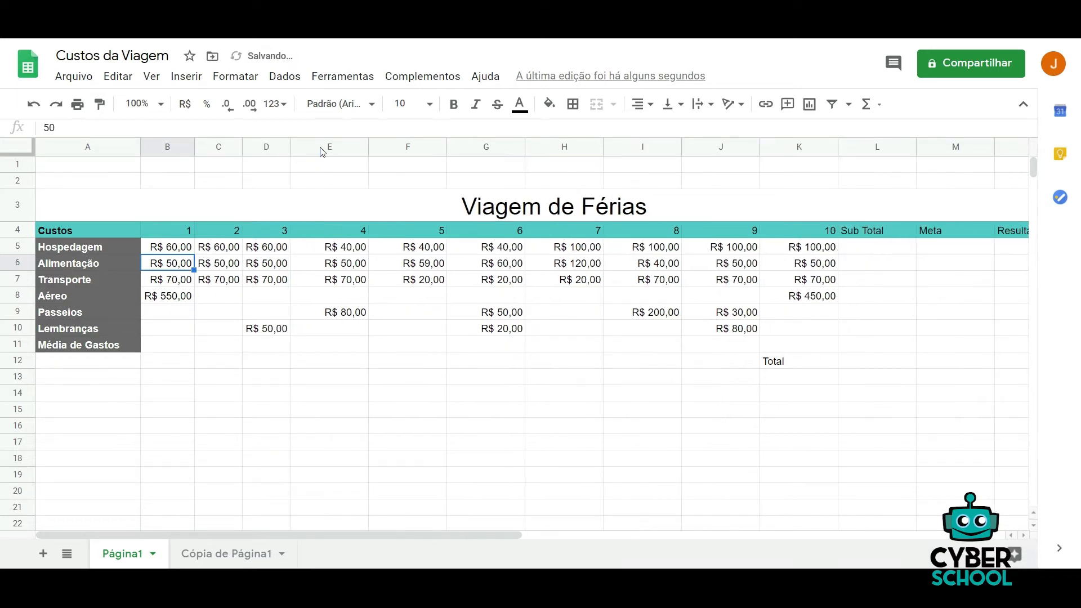
double_click(367, 148)
drag(416, 148, 391, 150)
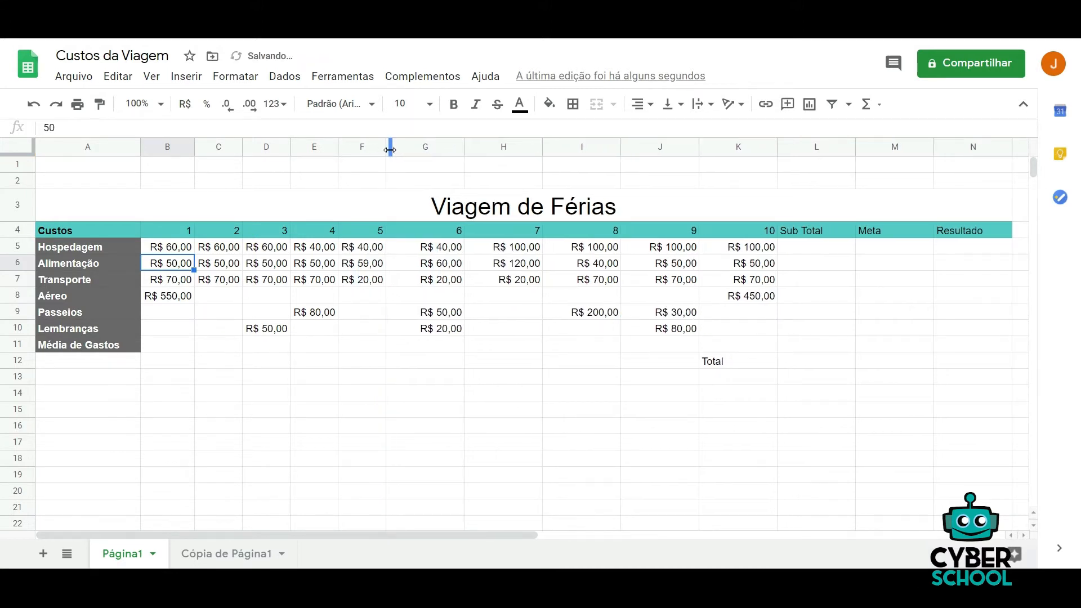
double_click(463, 152)
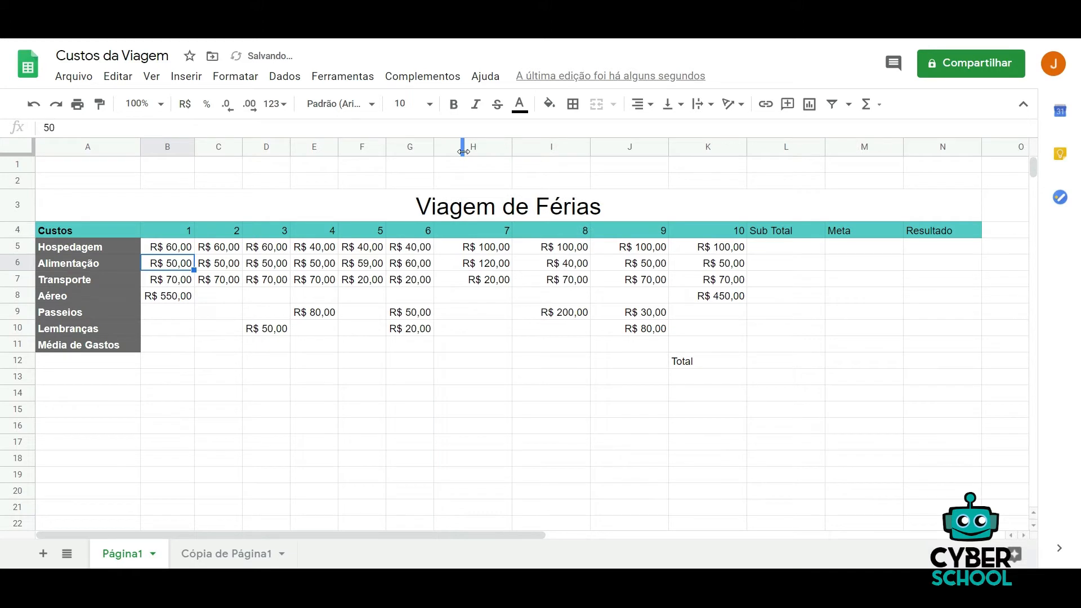
double_click(511, 146)
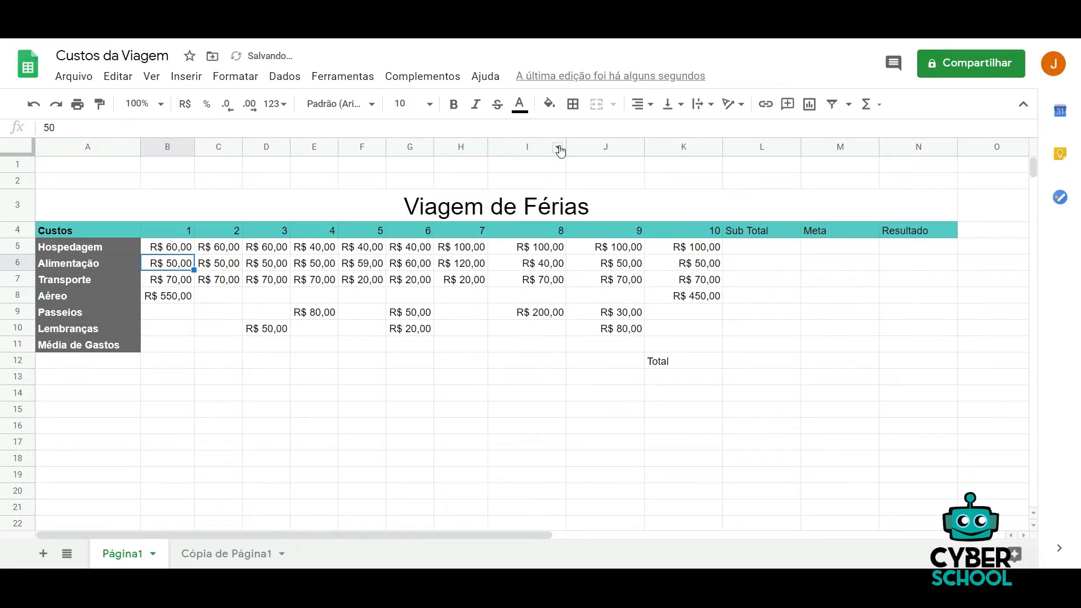
double_click(564, 146)
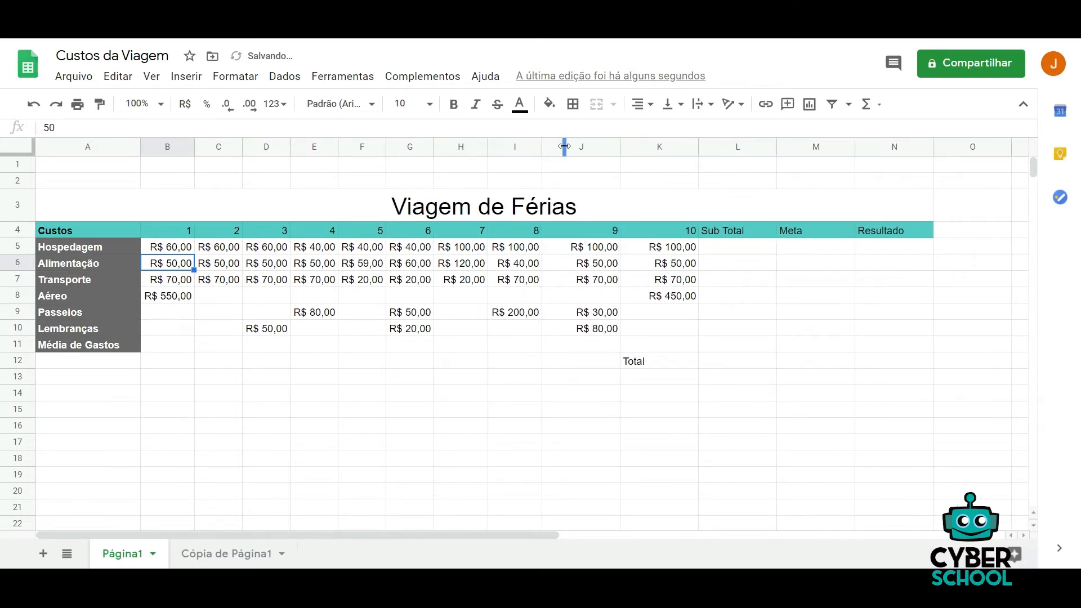
double_click(619, 149)
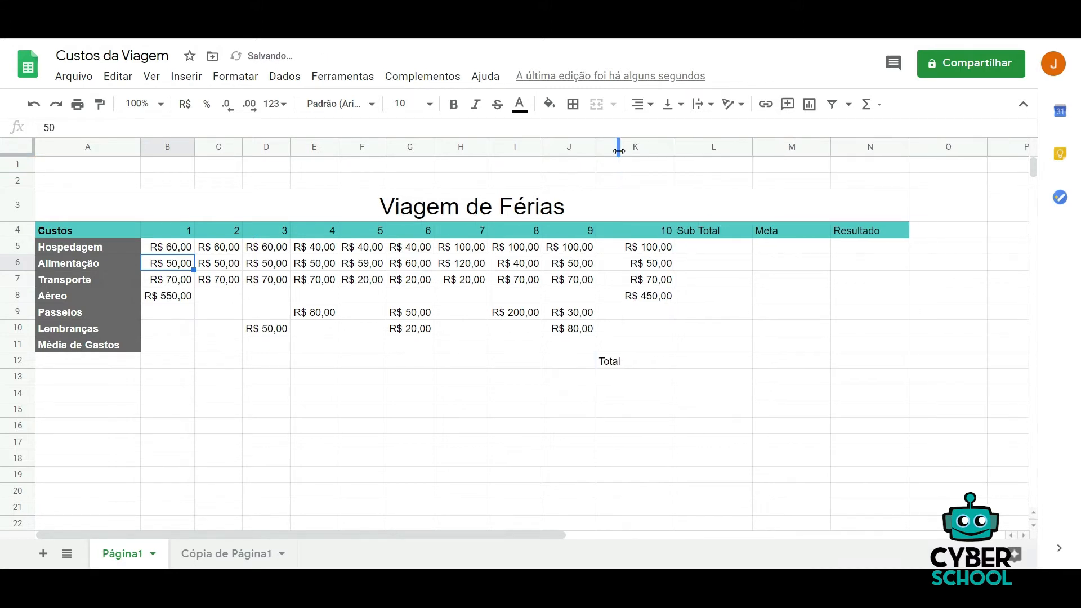
double_click(673, 147)
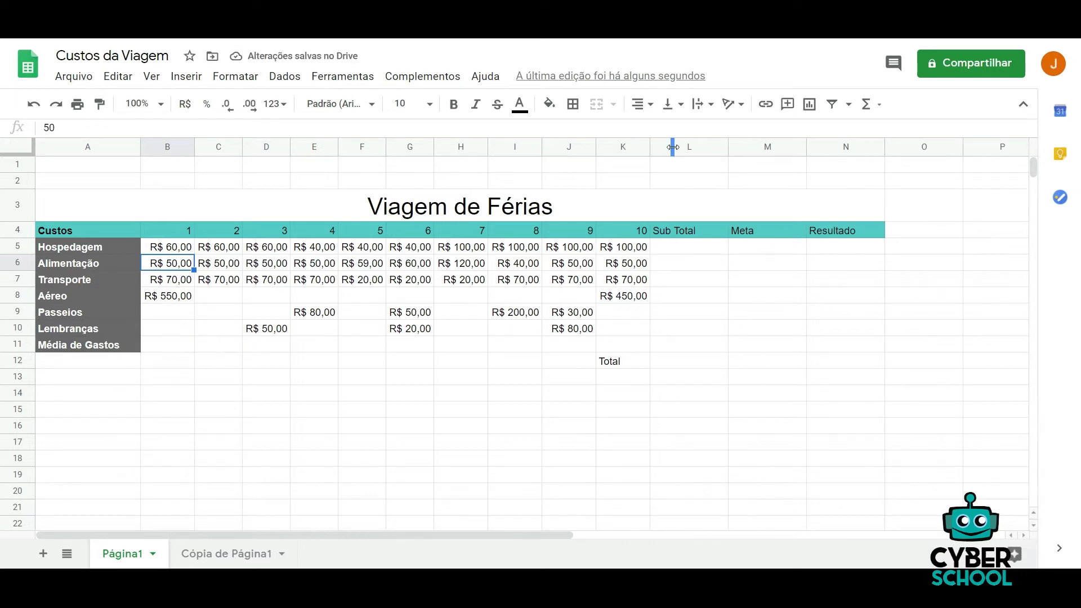
Step: Enter the formula =SOMA(B5:K5) in L5 as the Hospedagem subtotal
click(686, 248)
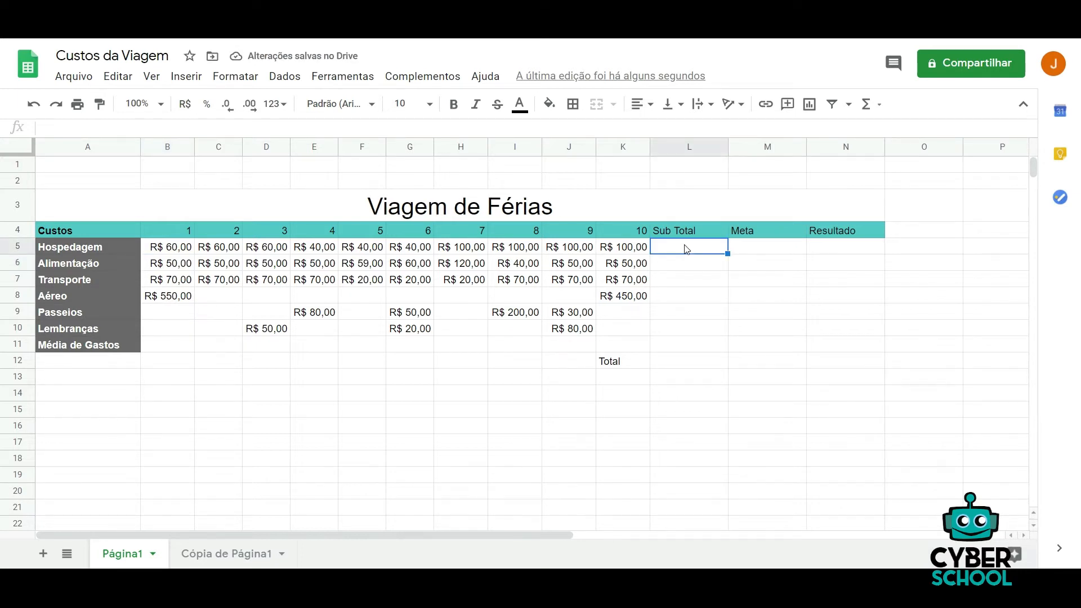
text(=)
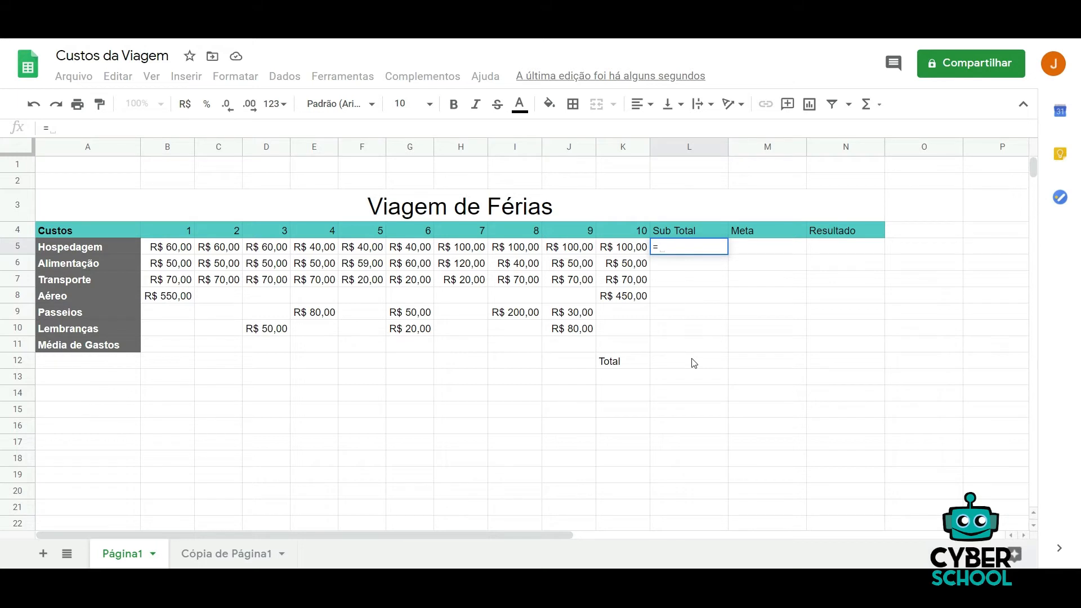
key(BackSpace)
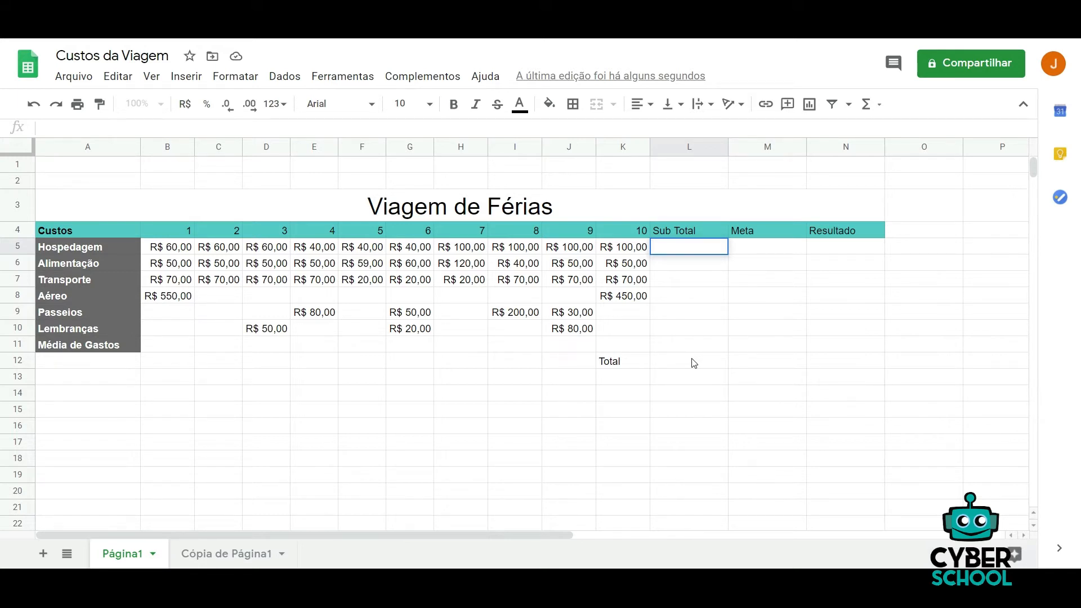
text(=)
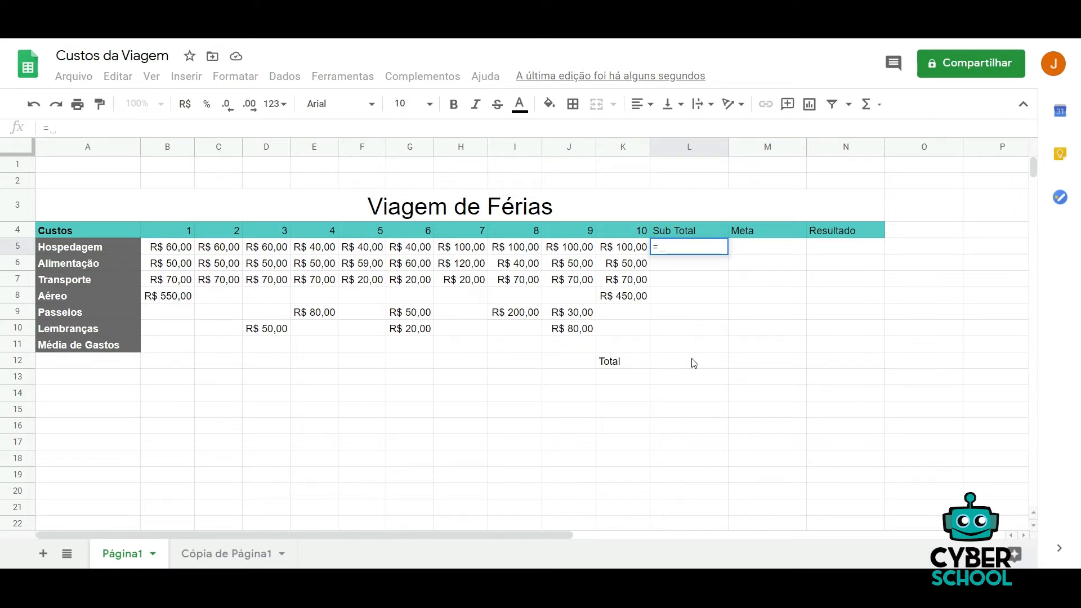
text(So)
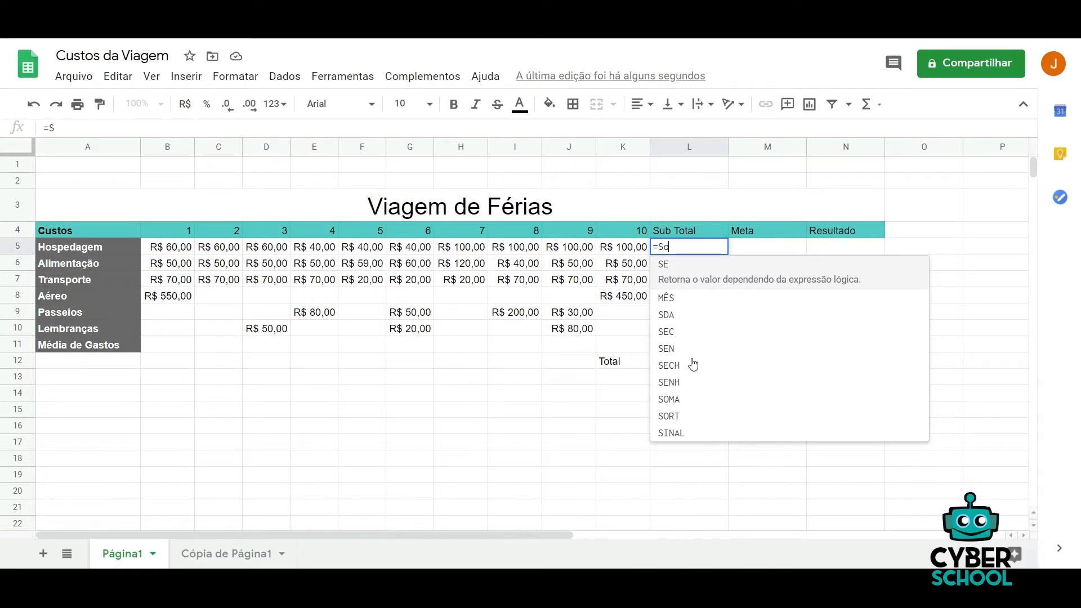
text(ma)
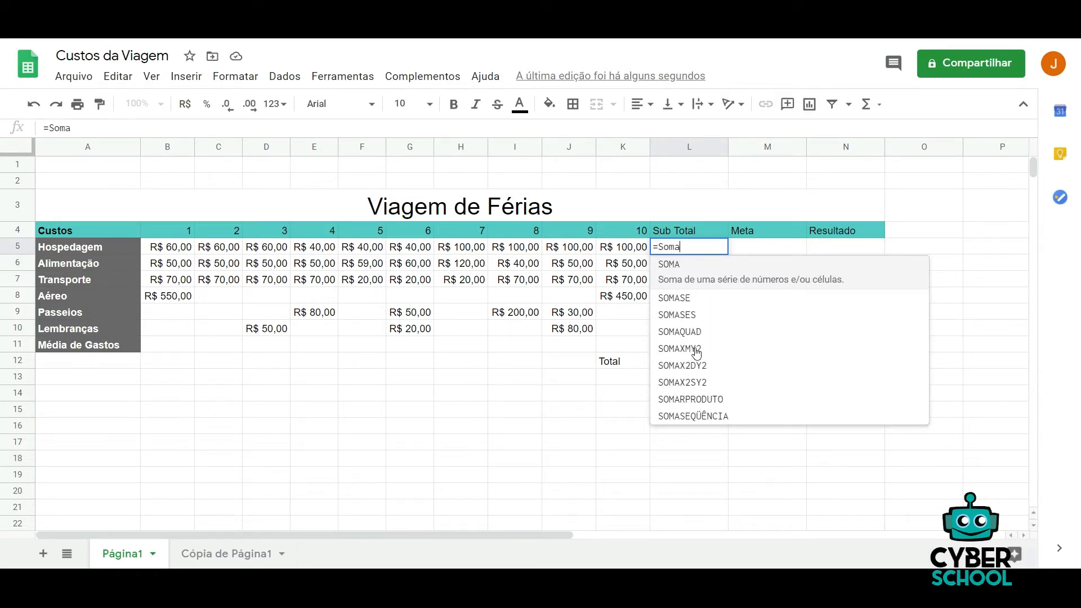
click(676, 264)
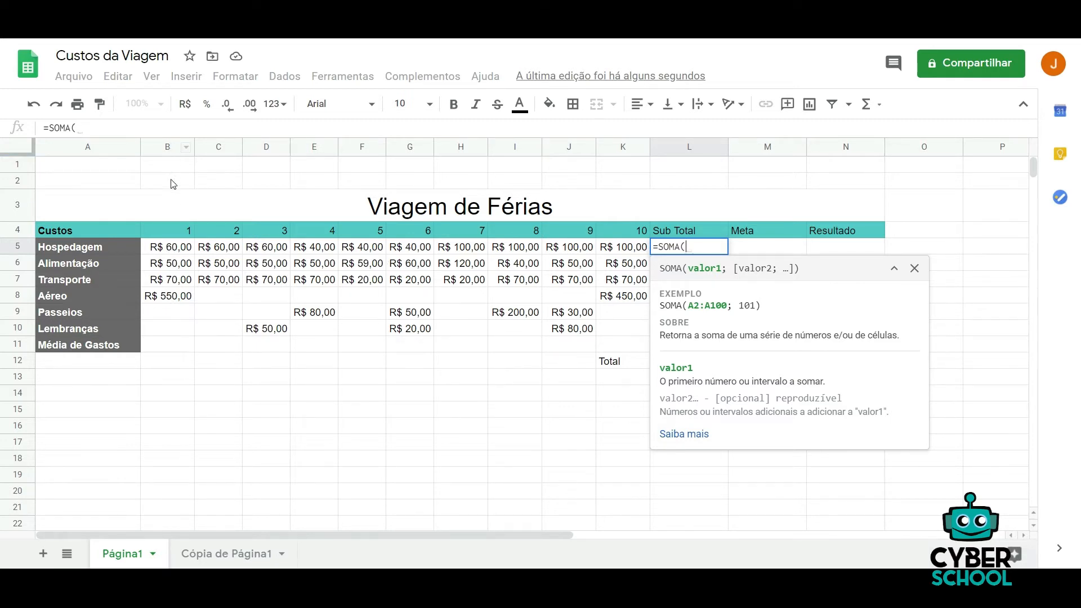
drag(169, 248, 625, 258)
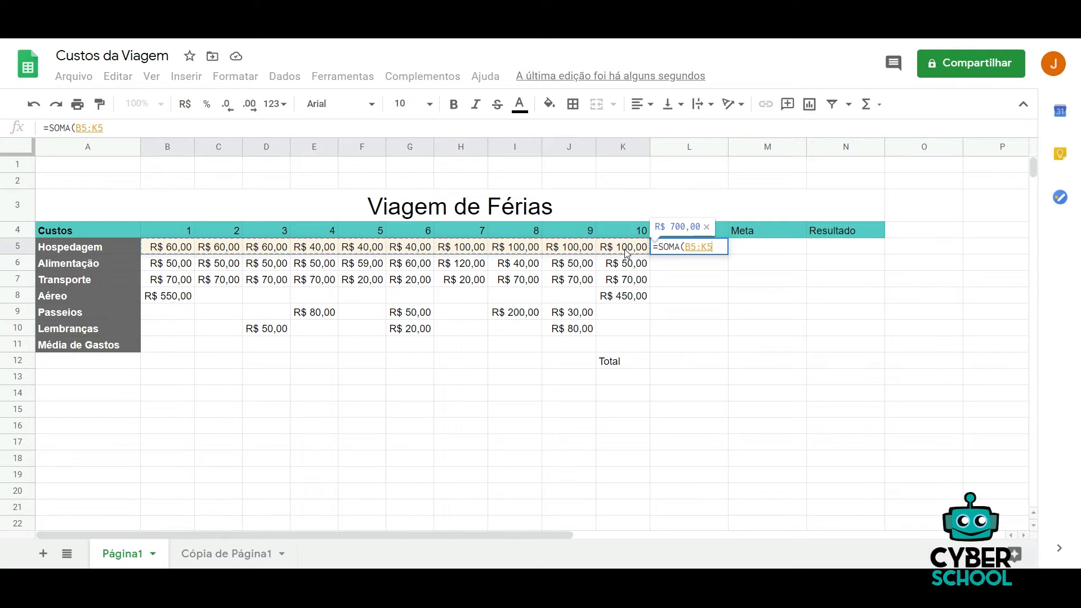
key(Return)
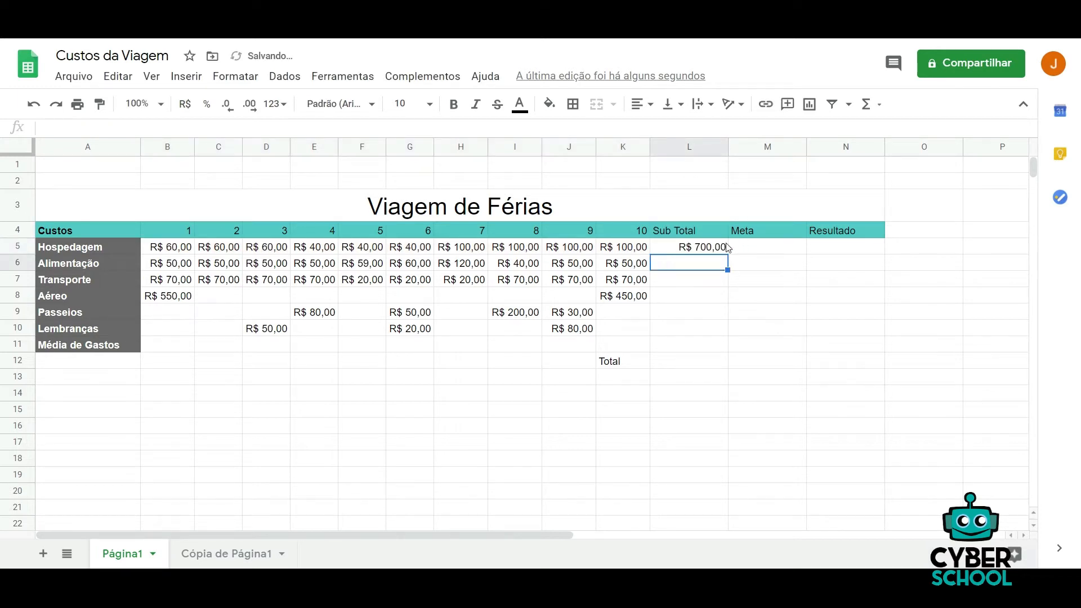
click(718, 248)
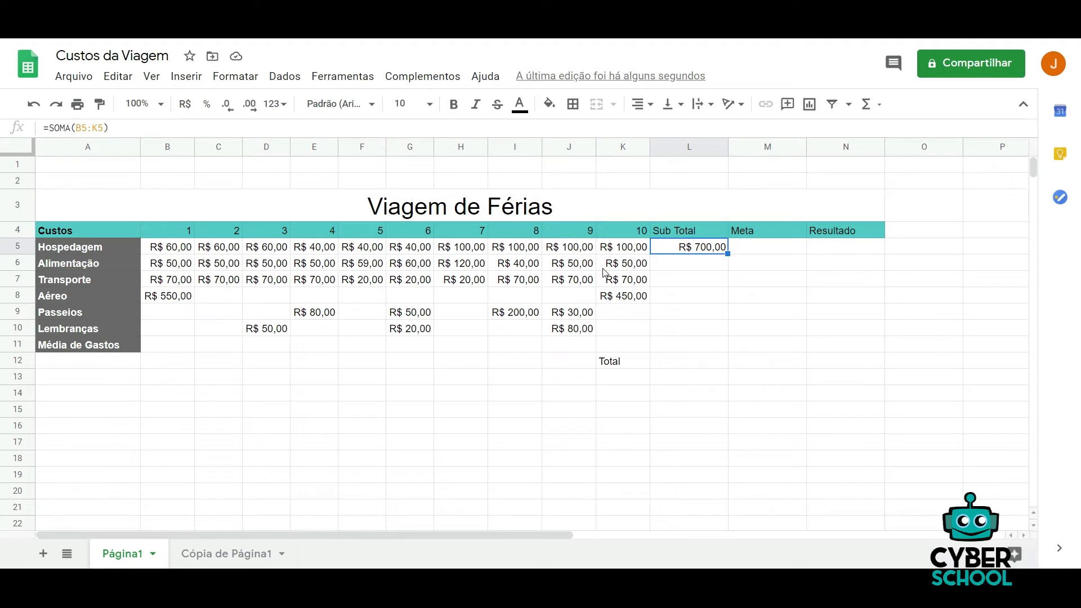
click(708, 267)
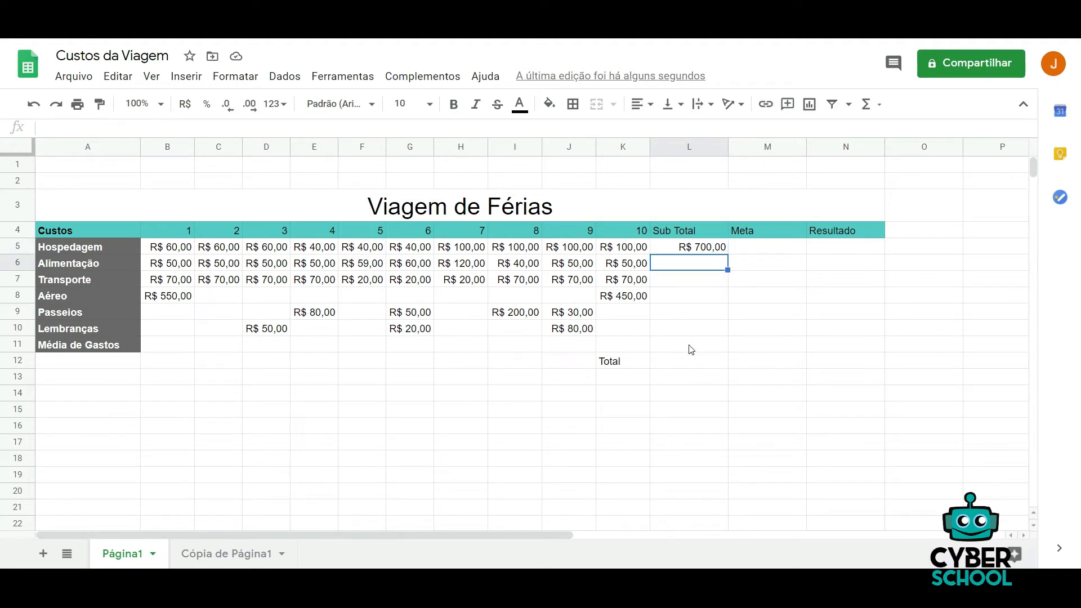
text(=)
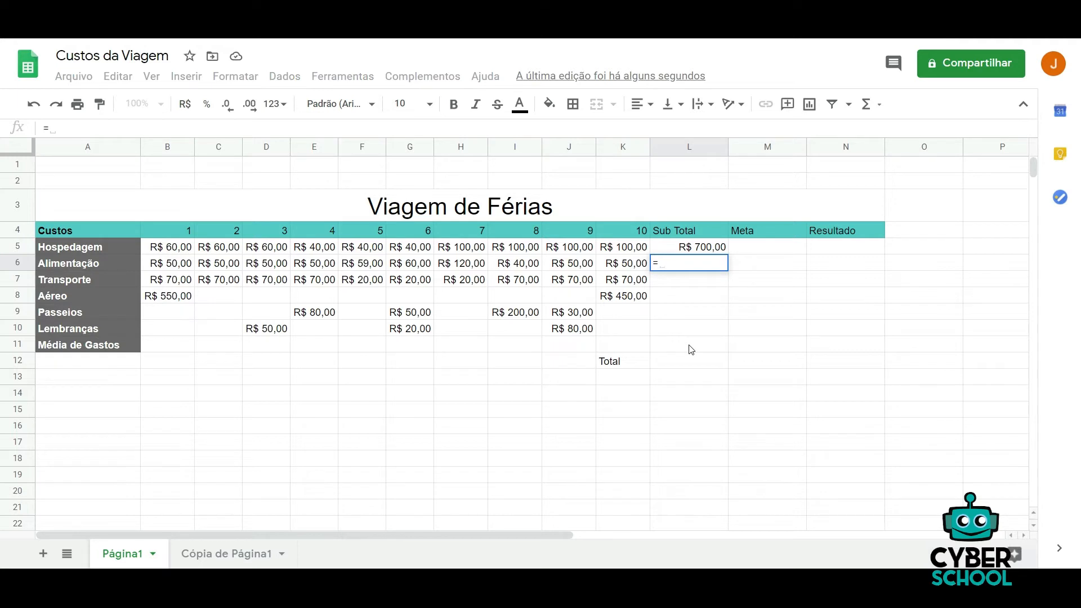
text(so)
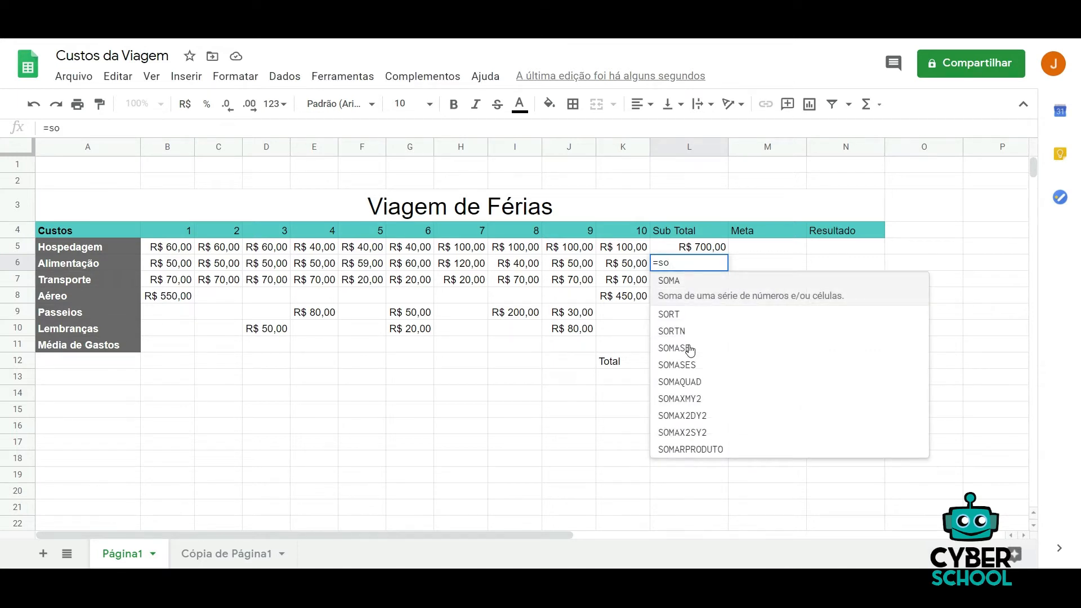
text(ma)
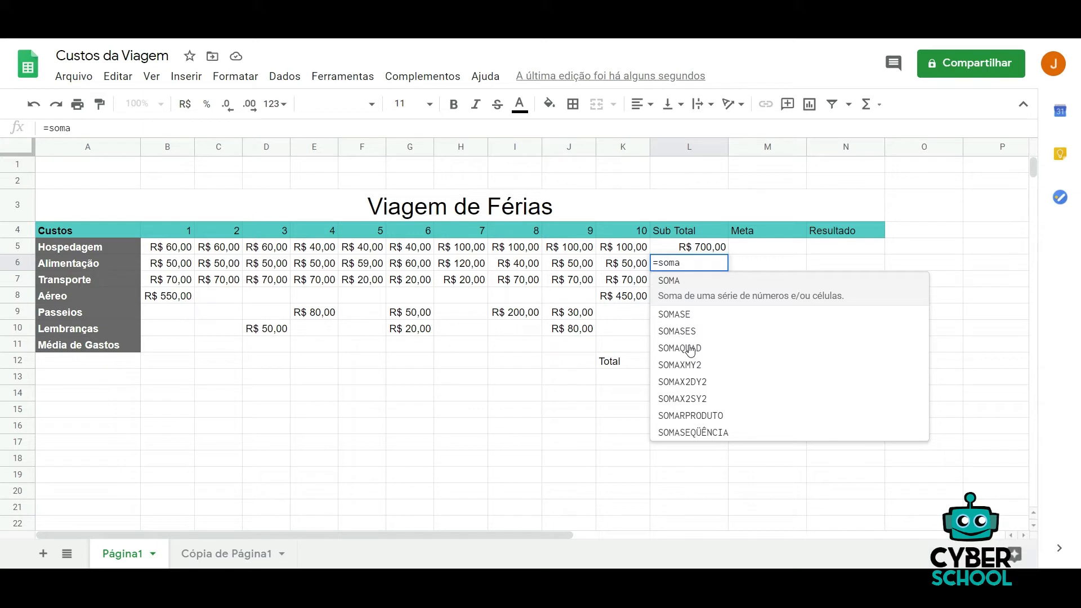
key(Escape)
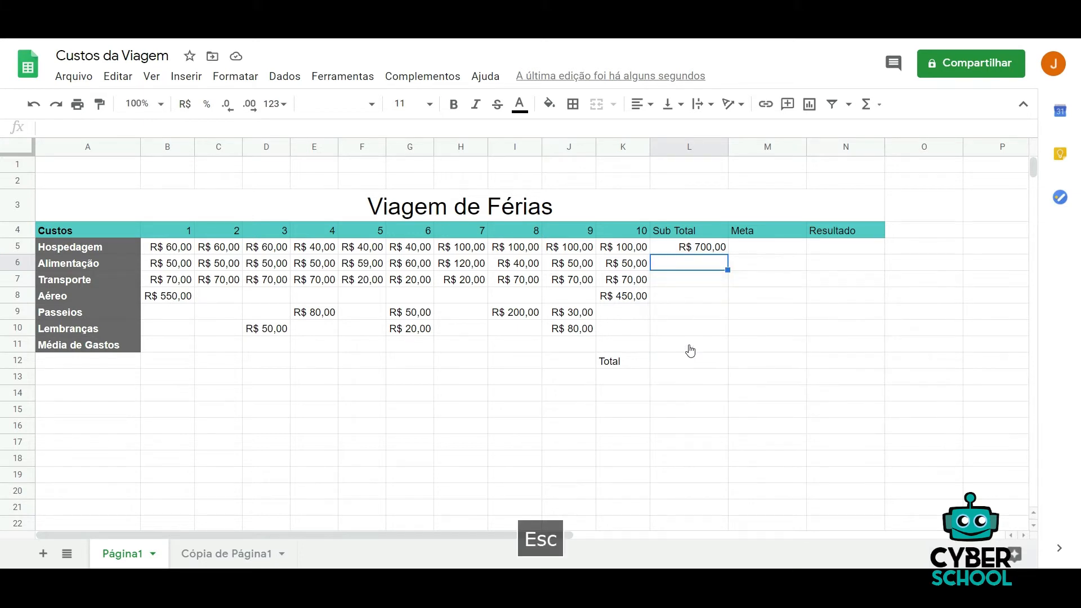
Step: Fill the subtotal formula from L5 down through L10, covering Alimentação to Lembranças, and check the copied formula in L6
click(721, 253)
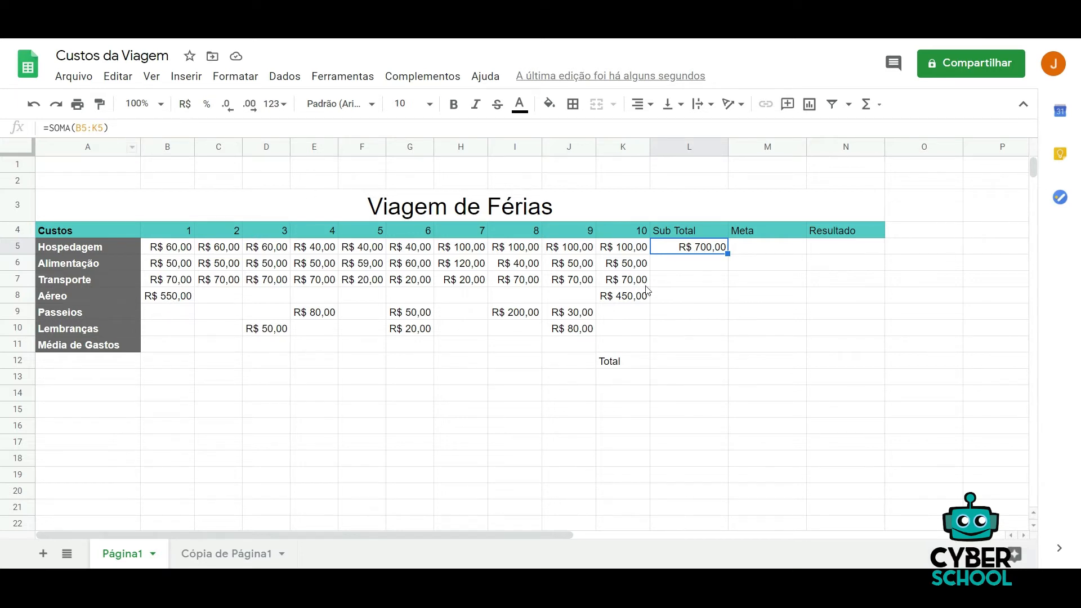
click(689, 269)
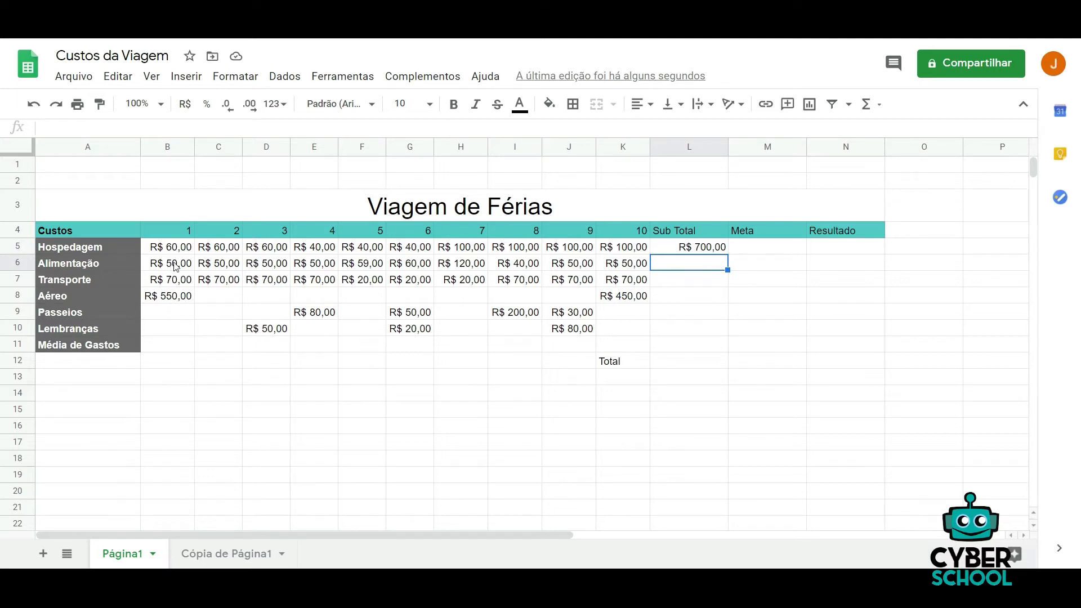
click(694, 250)
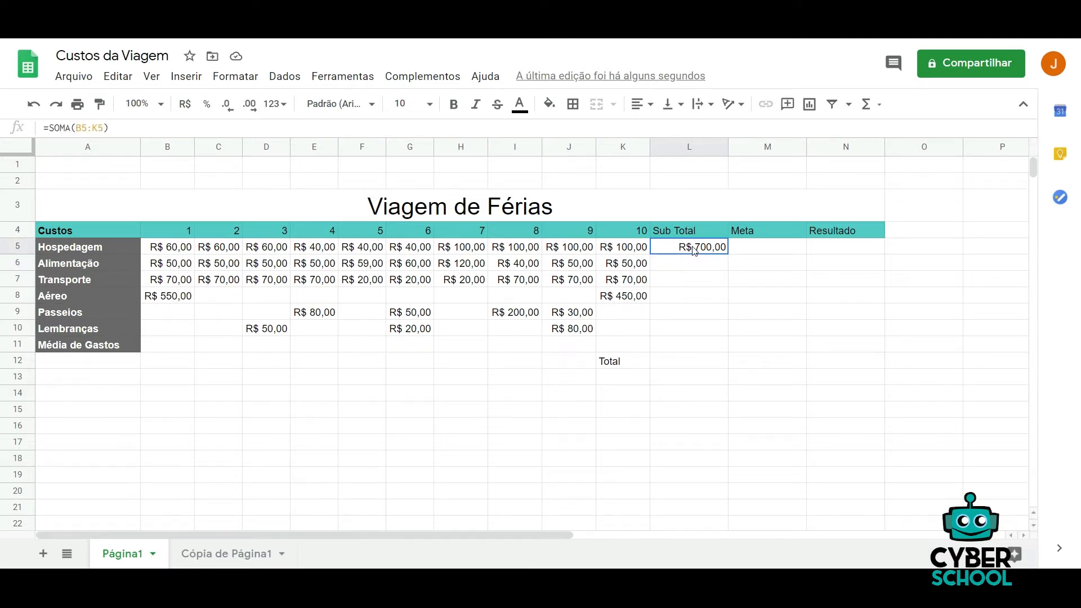
click(623, 250)
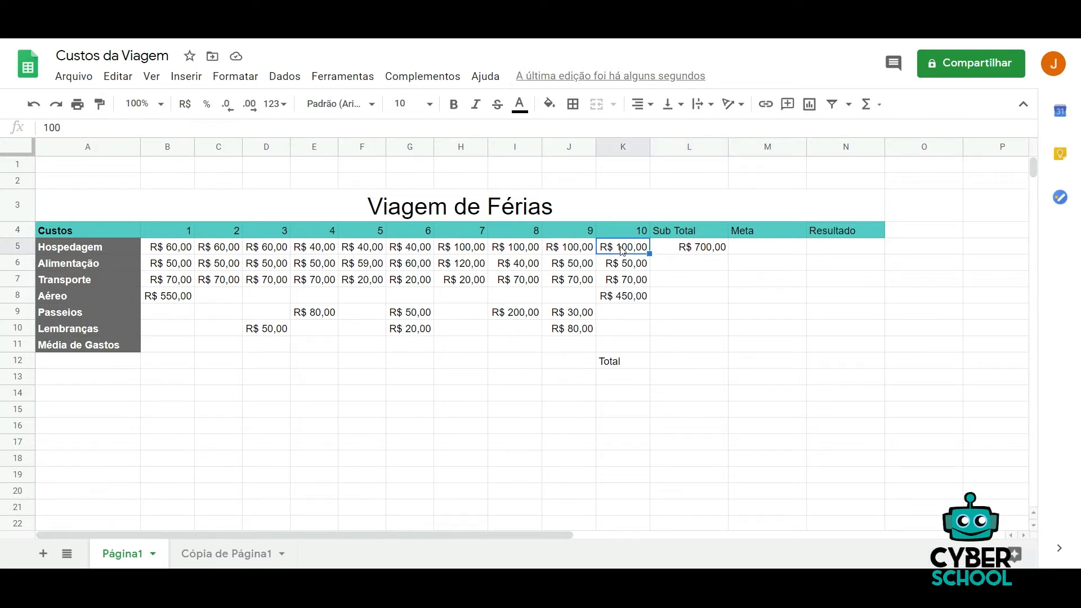
click(698, 264)
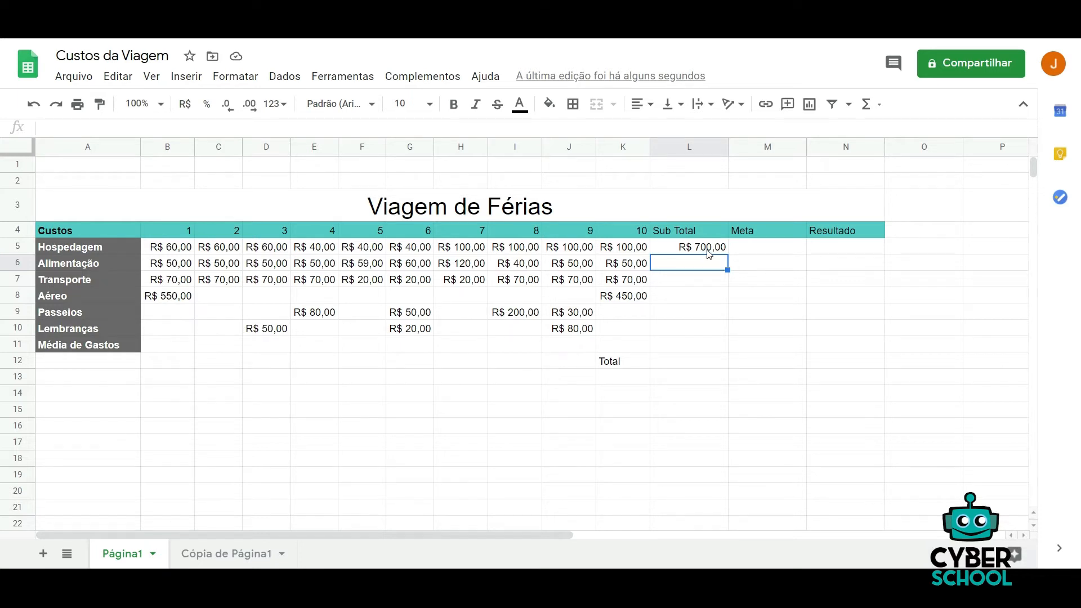
click(711, 253)
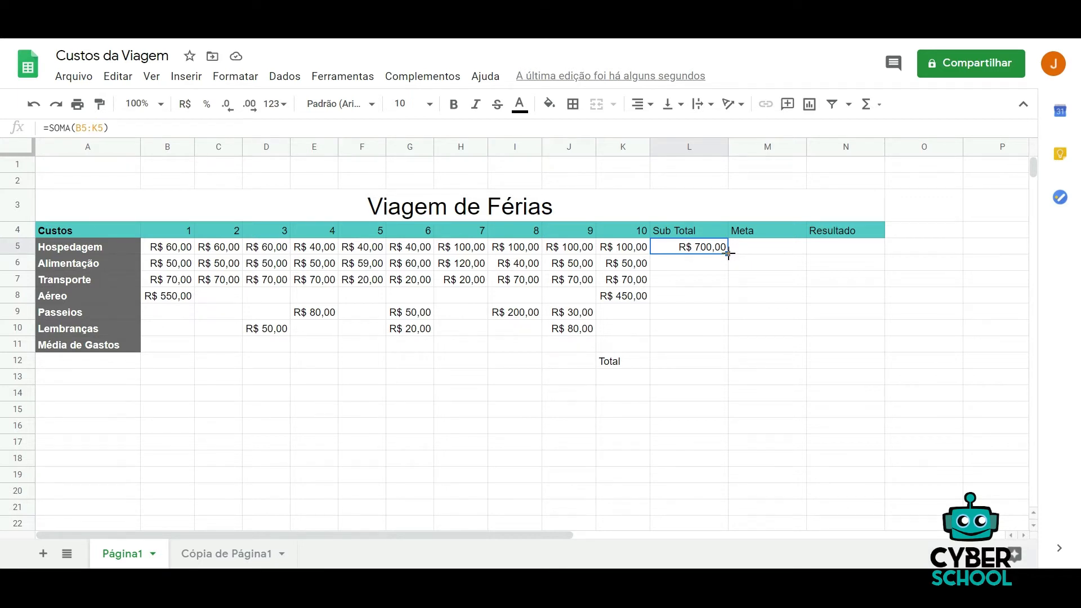
drag(728, 254, 721, 327)
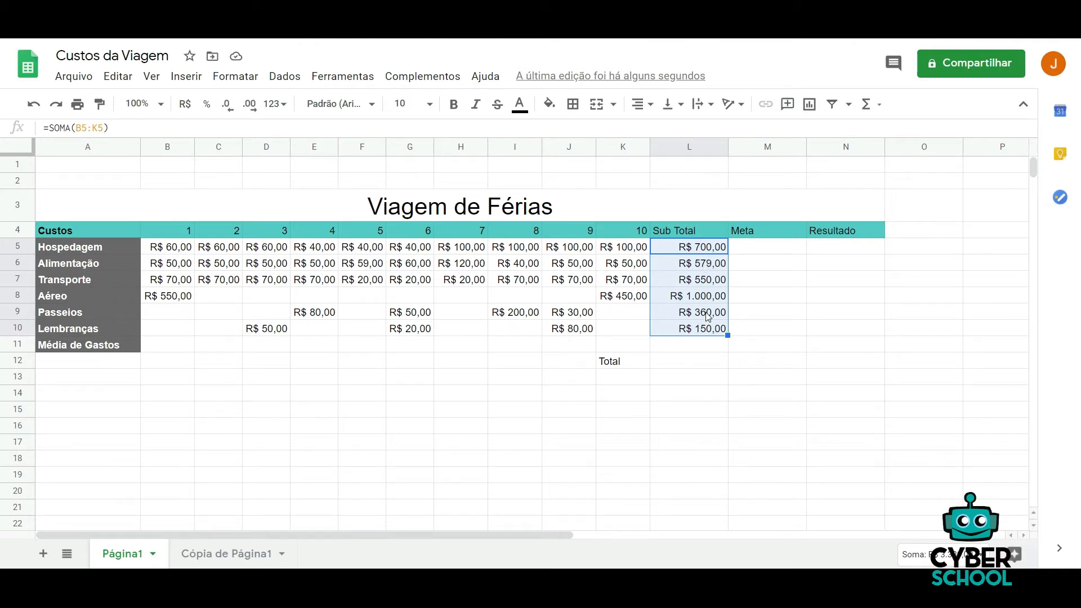
click(707, 267)
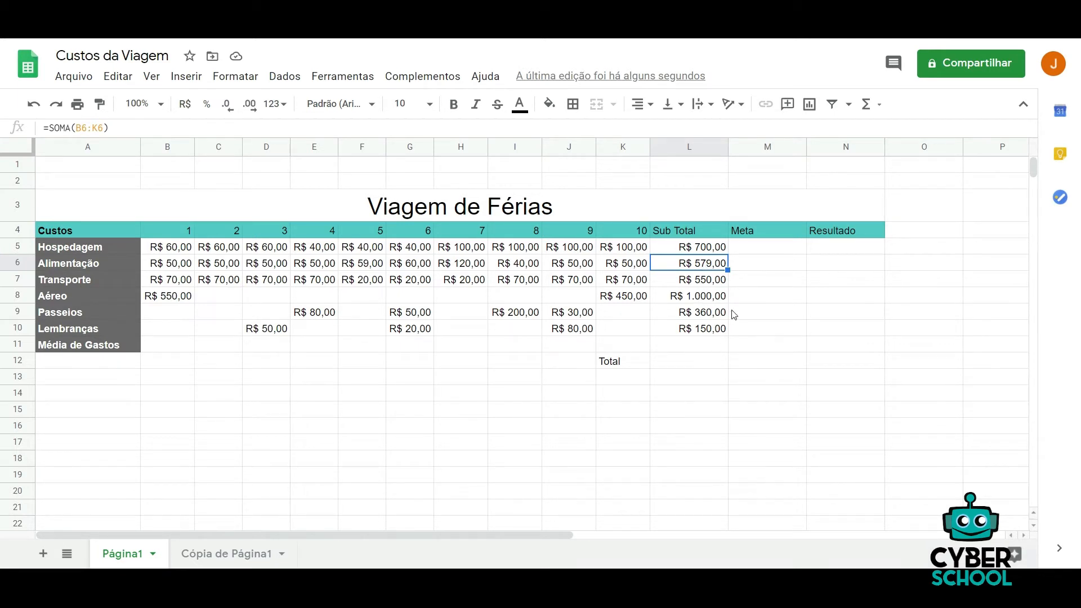
Step: Enter the Meta values 650, 600, 500, 1200, 300 and 200 in M5:M10, from Hospedagem to Lembranças
click(781, 255)
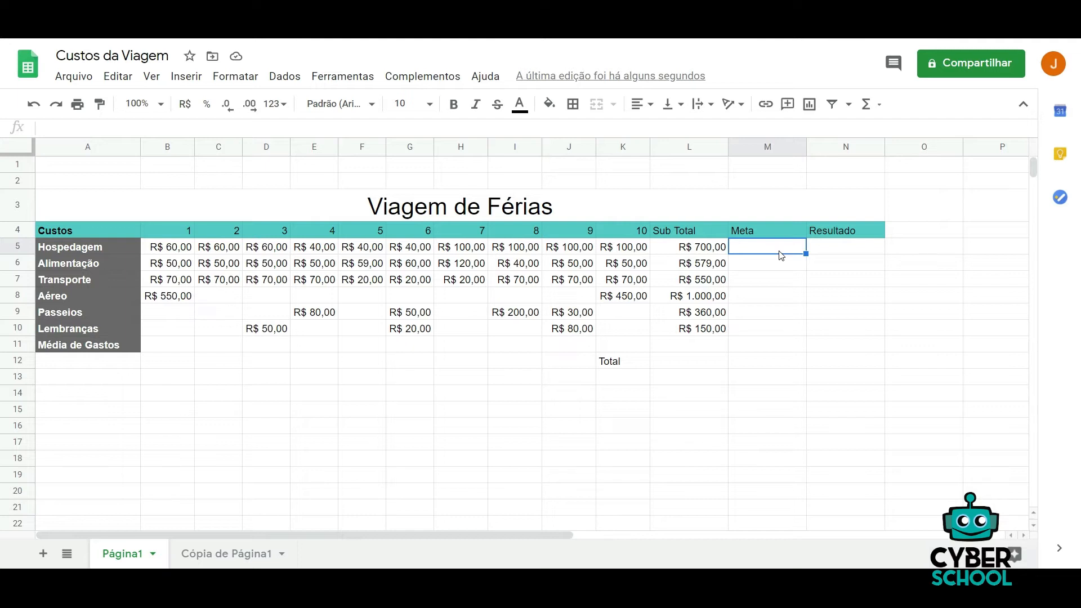
text(650)
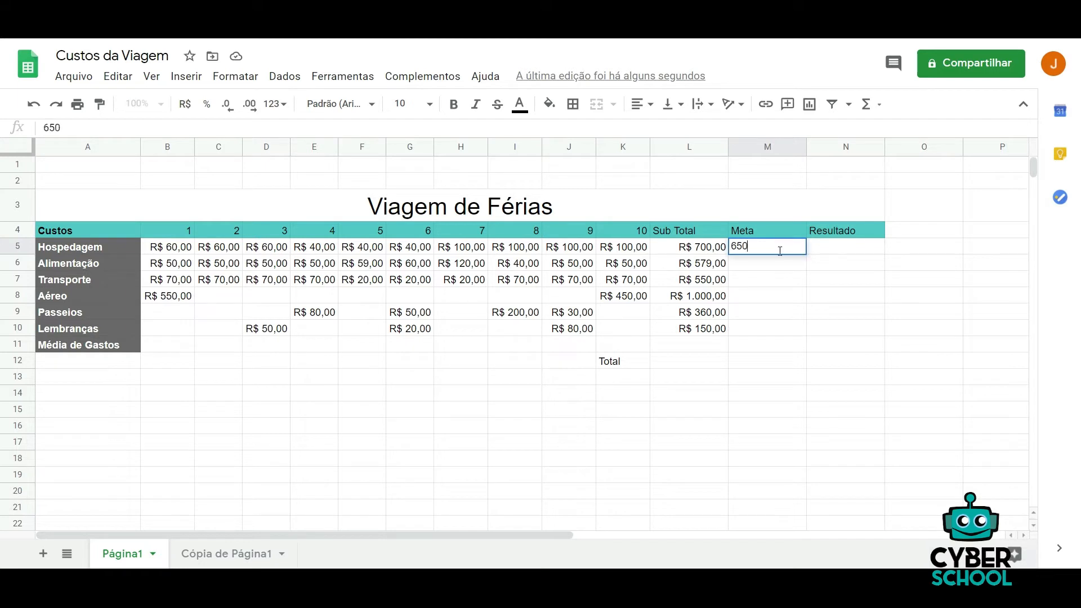
key(Return)
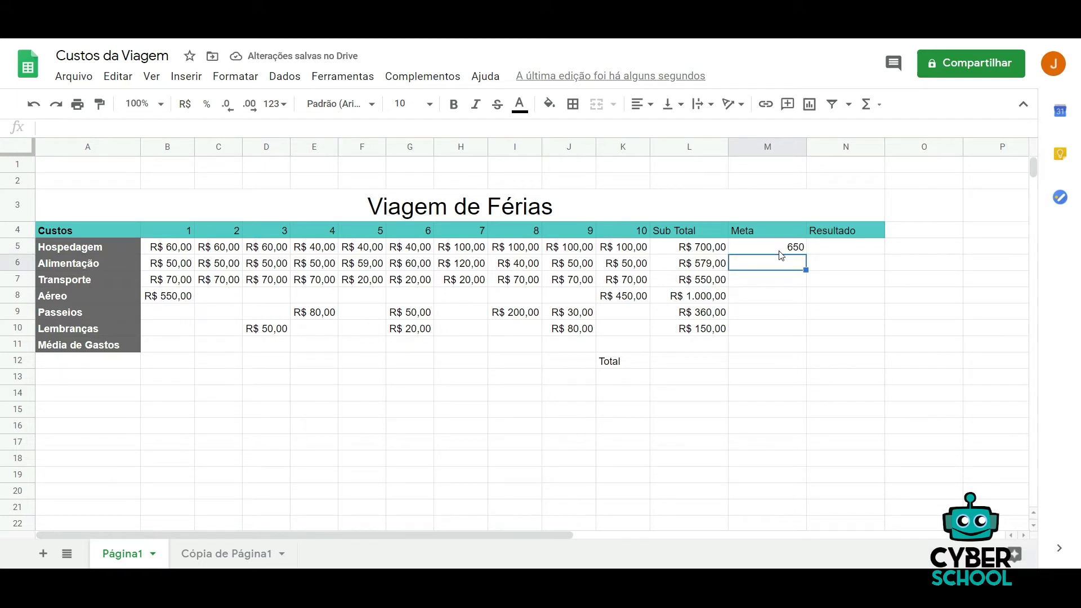
text(600)
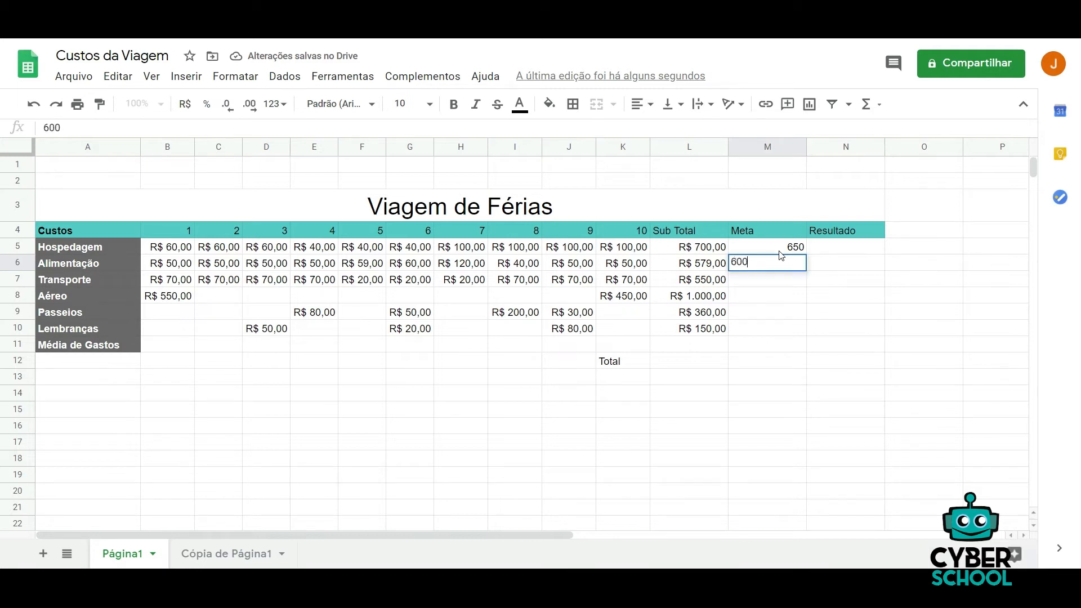
key(Return)
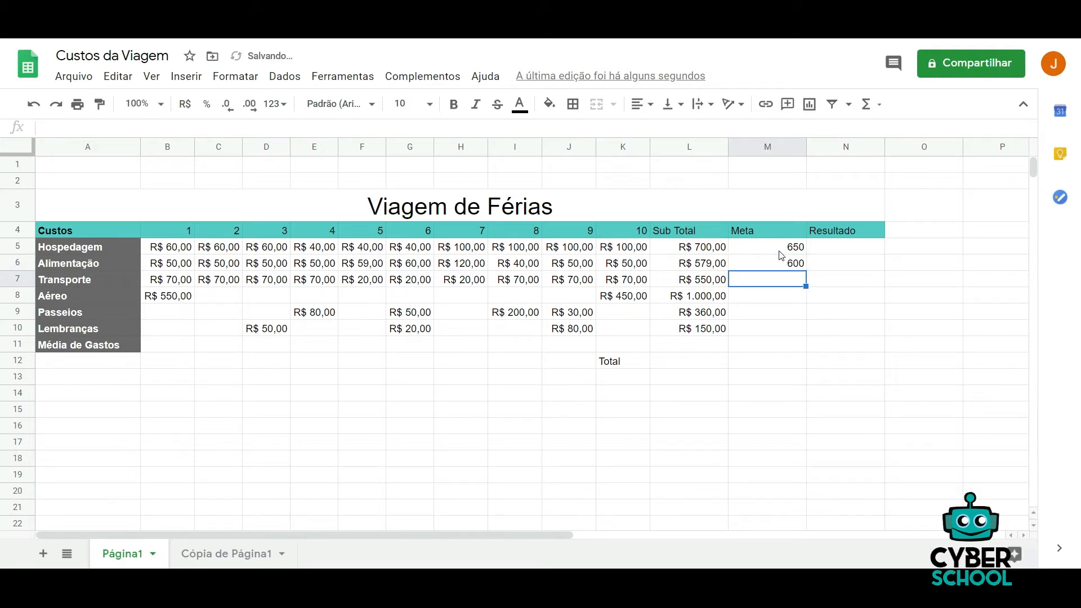
text(500)
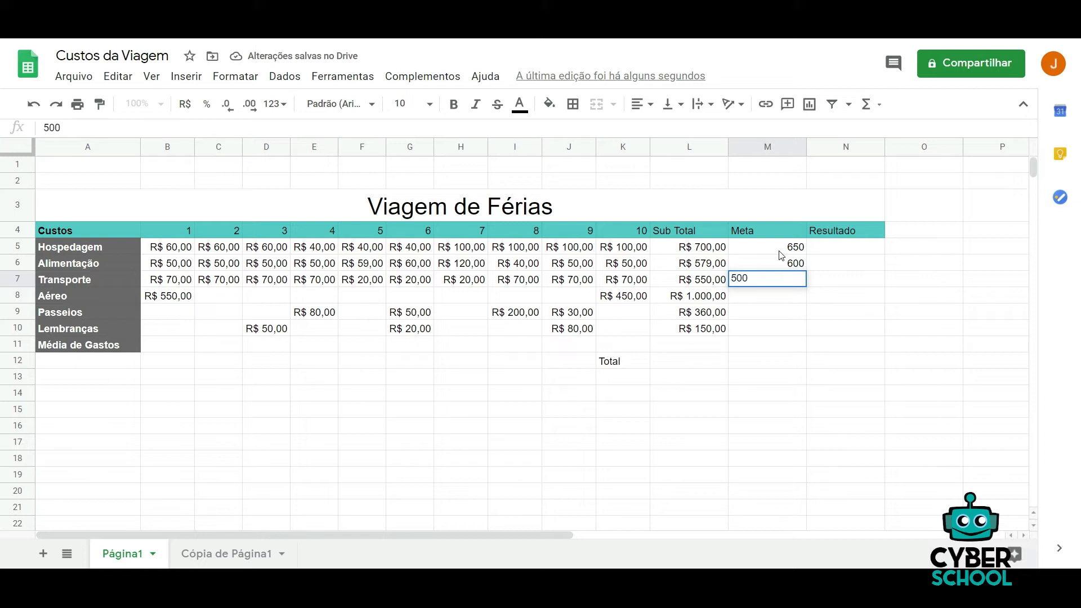
key(Return)
text(1200)
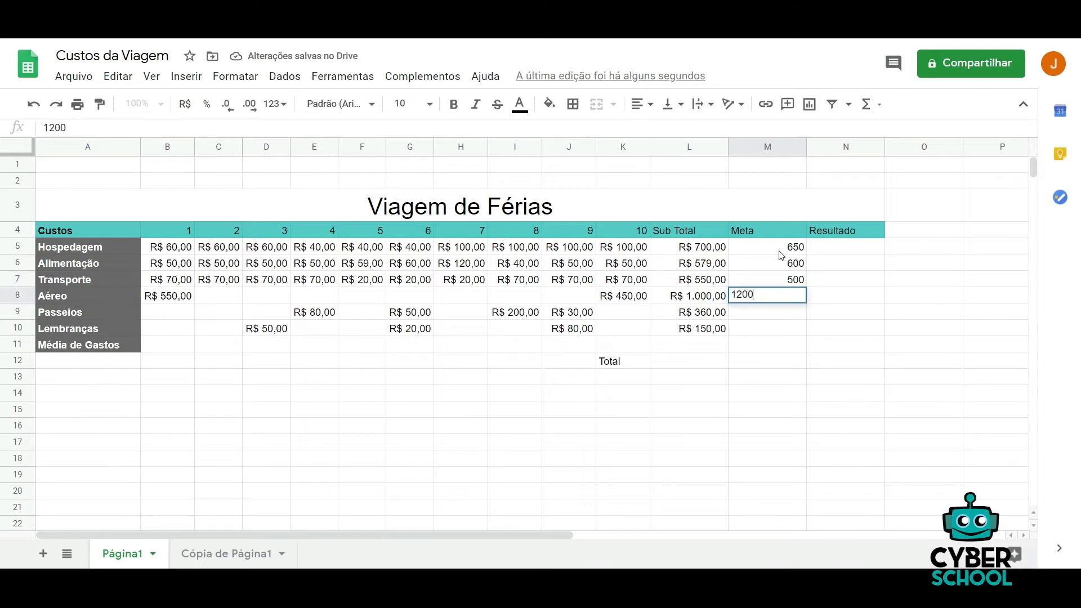
key(Return)
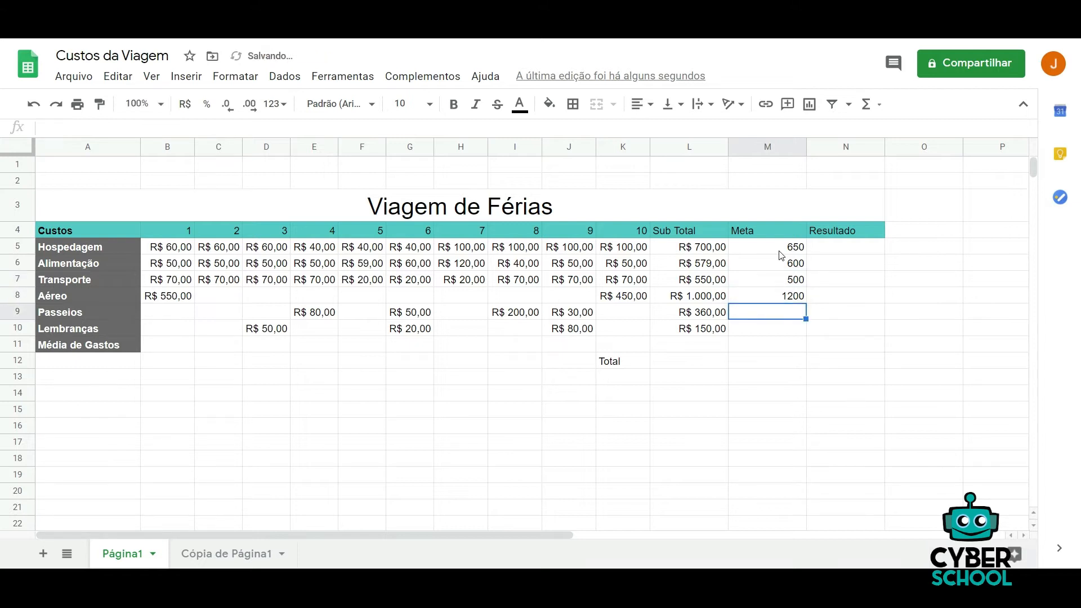
text(4)
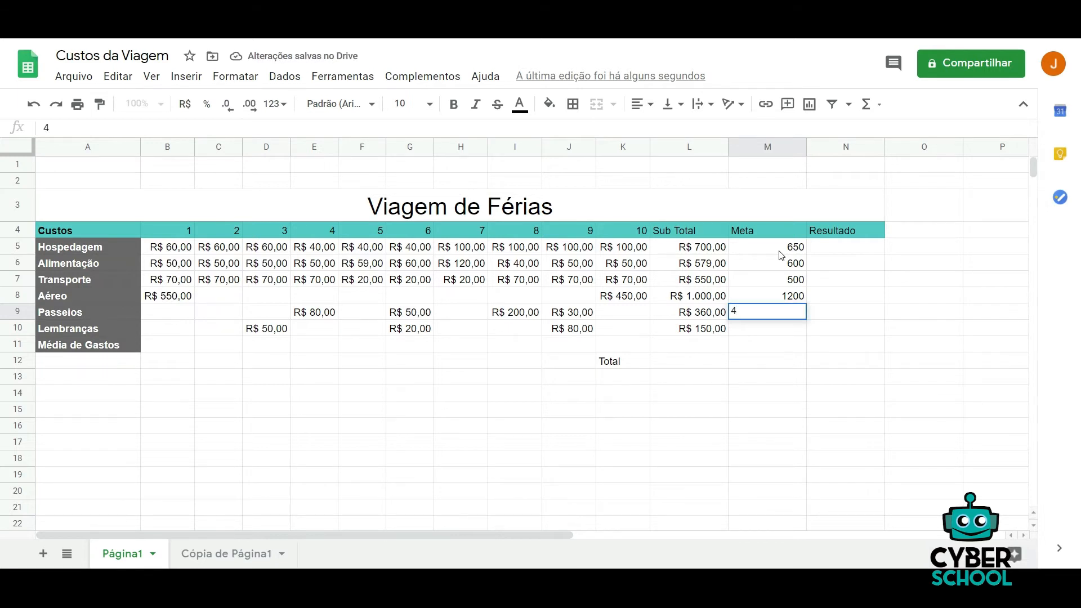
key(BackSpace)
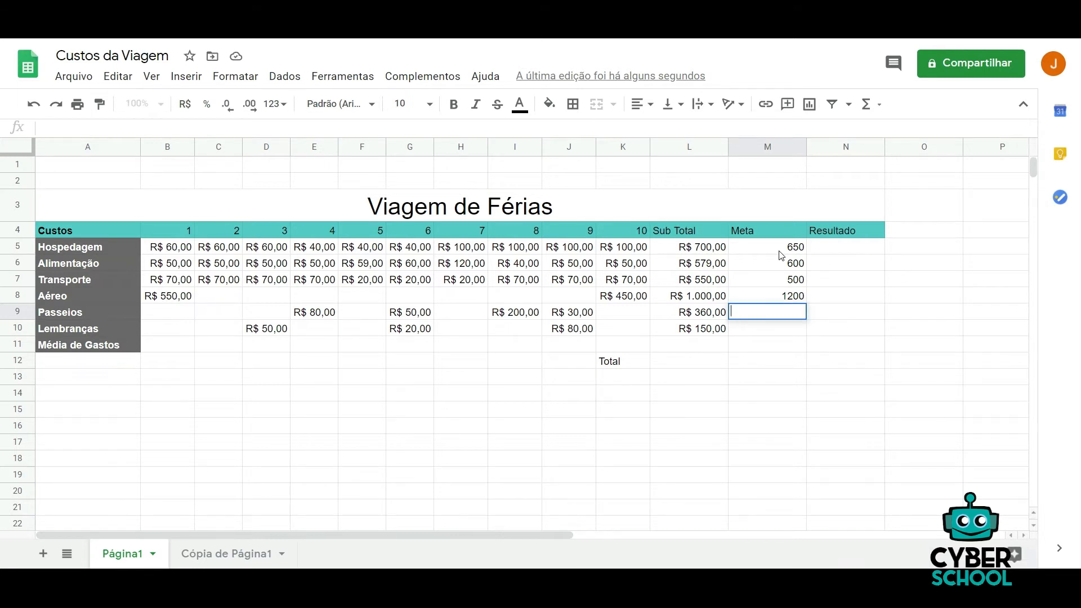
text(300)
key(Return)
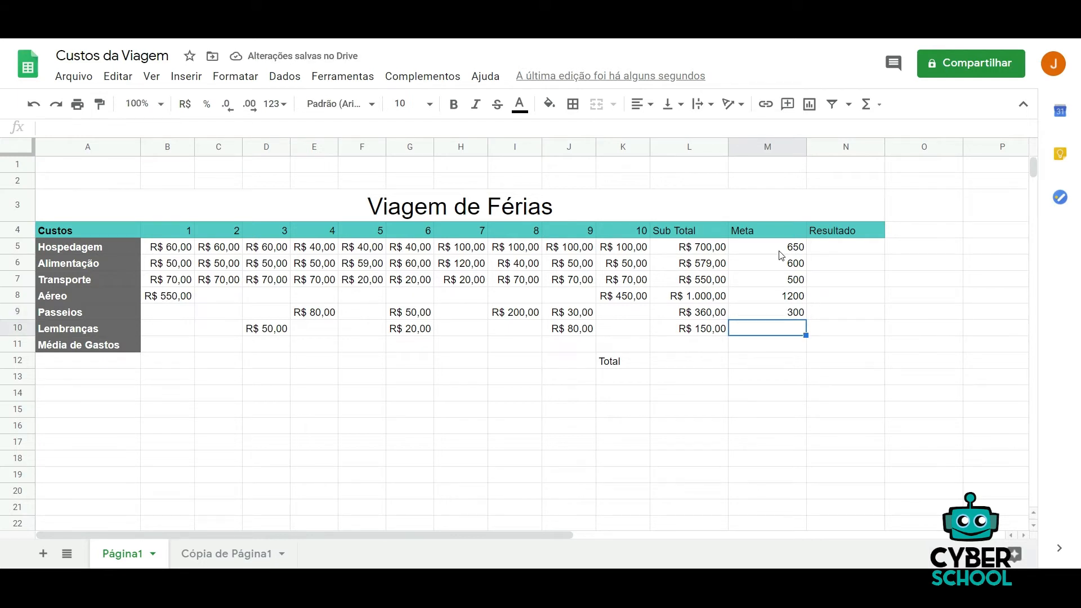
text(200)
key(Return)
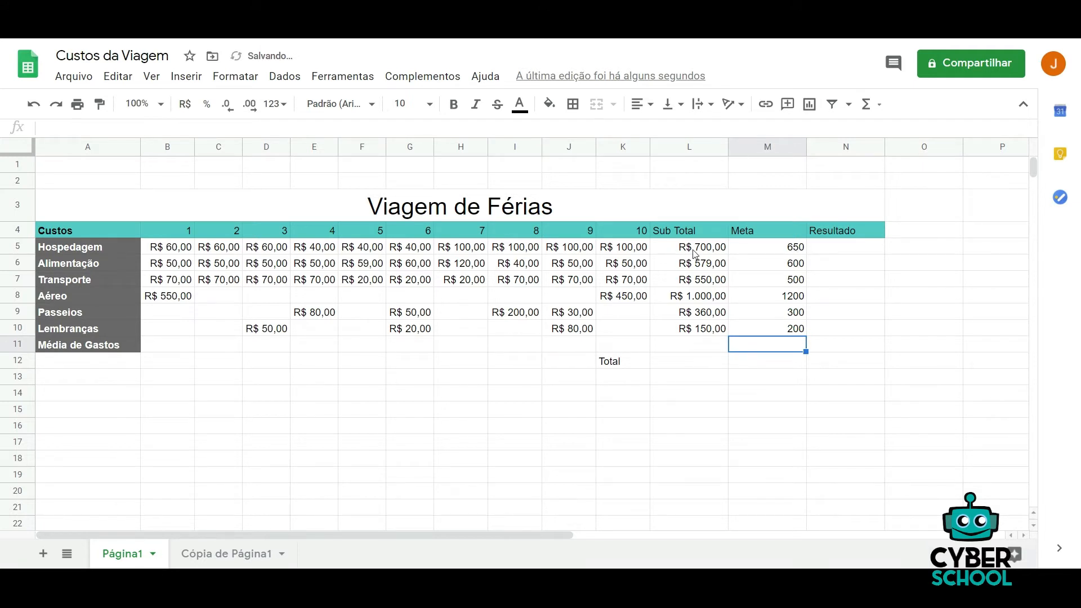
Step: Insert a blank column between Meta and Resultado
click(841, 248)
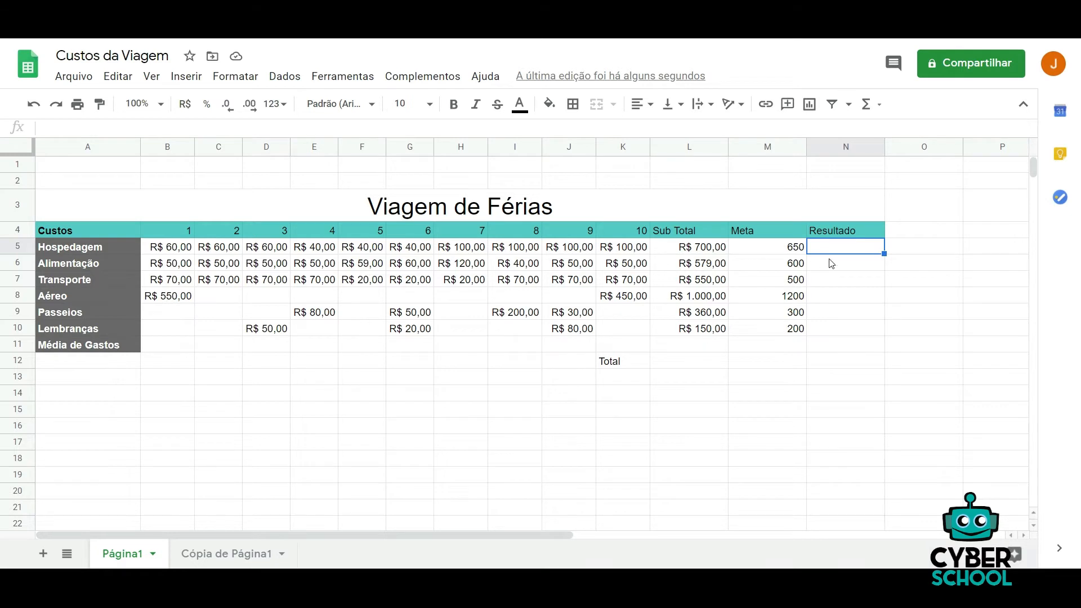
click(857, 232)
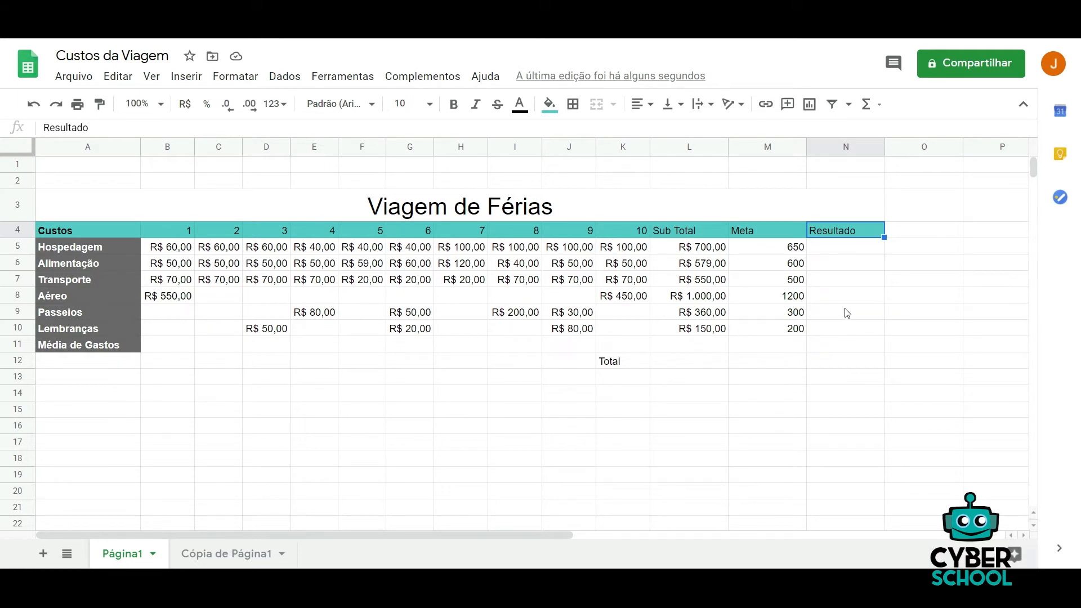
right_click(840, 150)
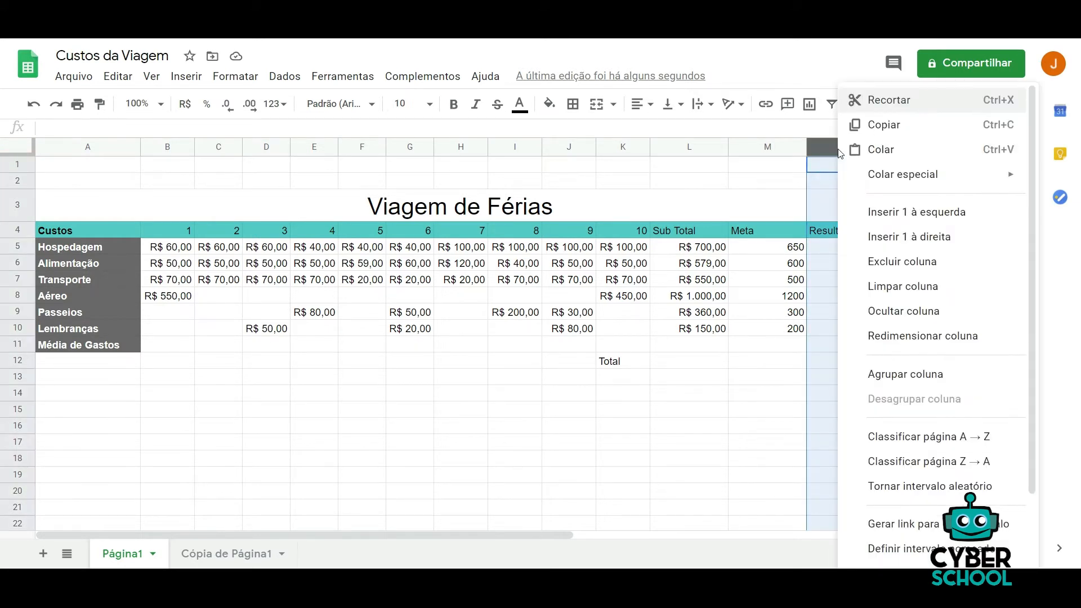
click(902, 212)
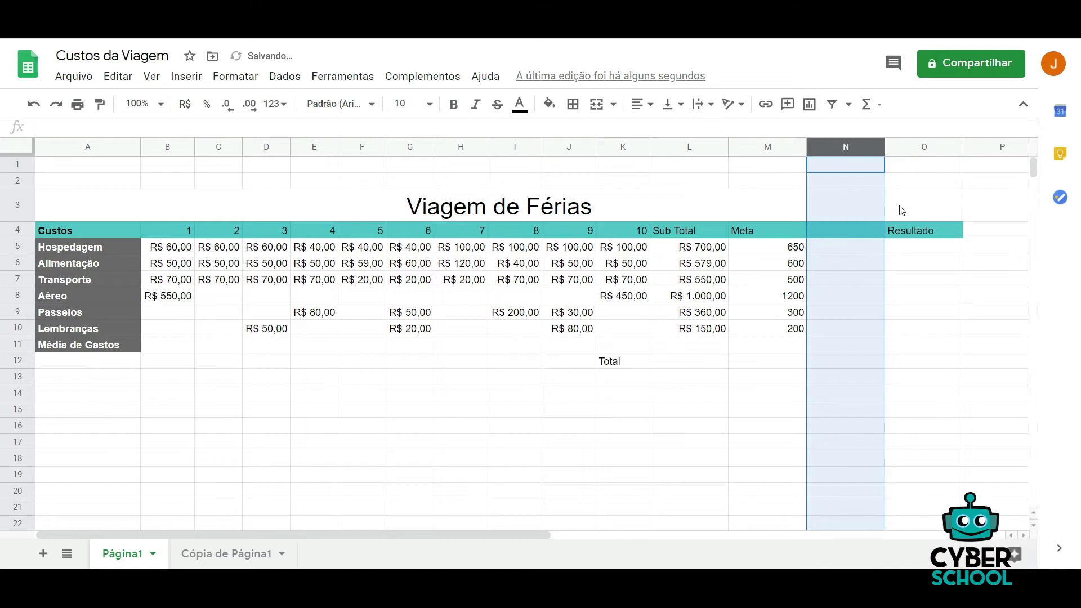
click(848, 232)
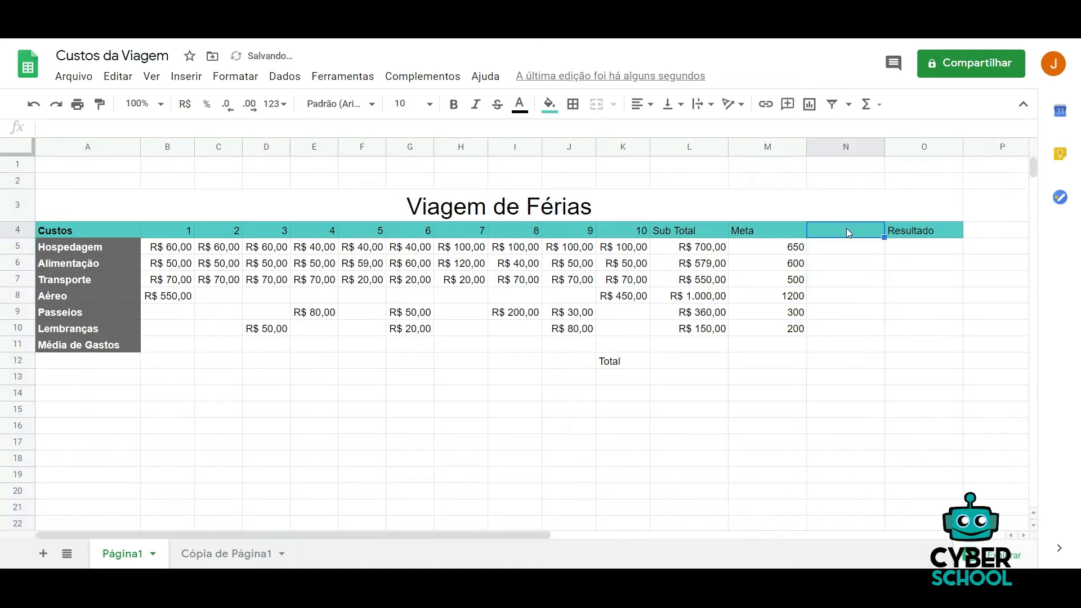
click(895, 148)
right_click(896, 147)
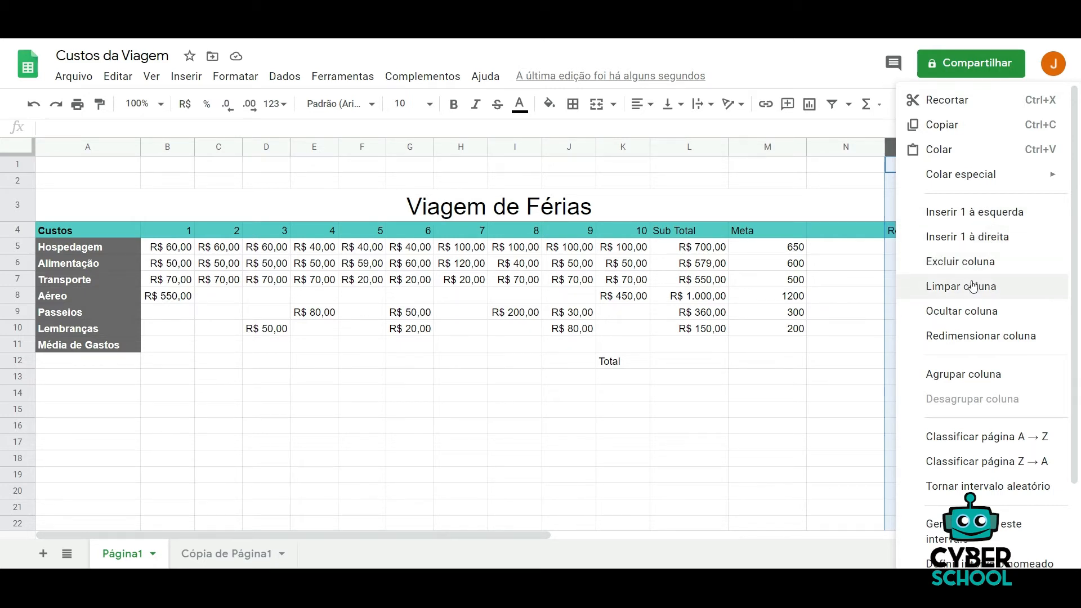
click(832, 319)
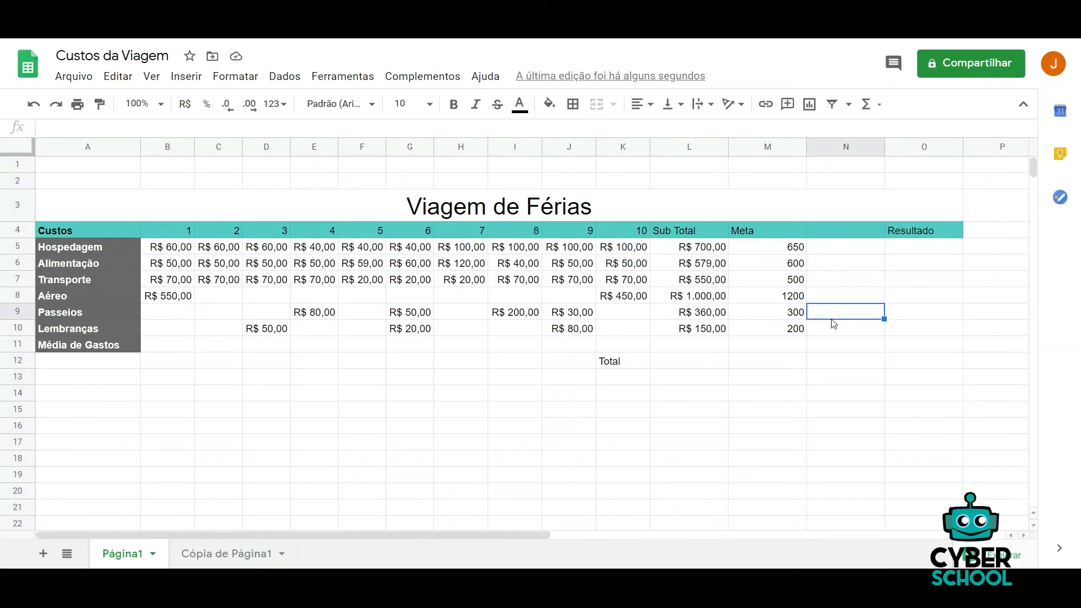
Step: Enter the header Analise in N4, between Meta and Resultado
click(836, 235)
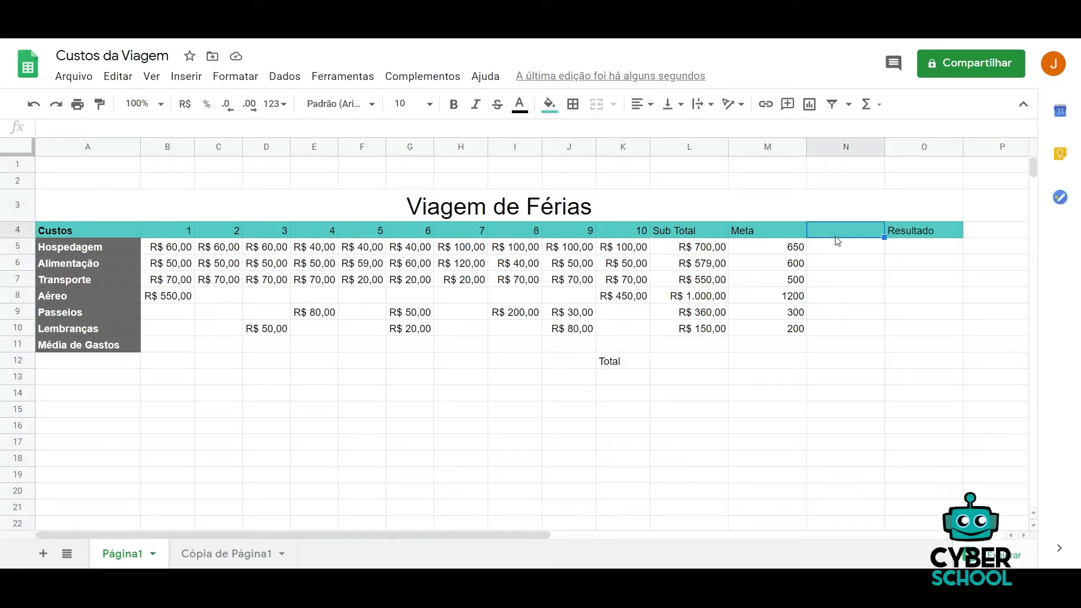
text(Analise)
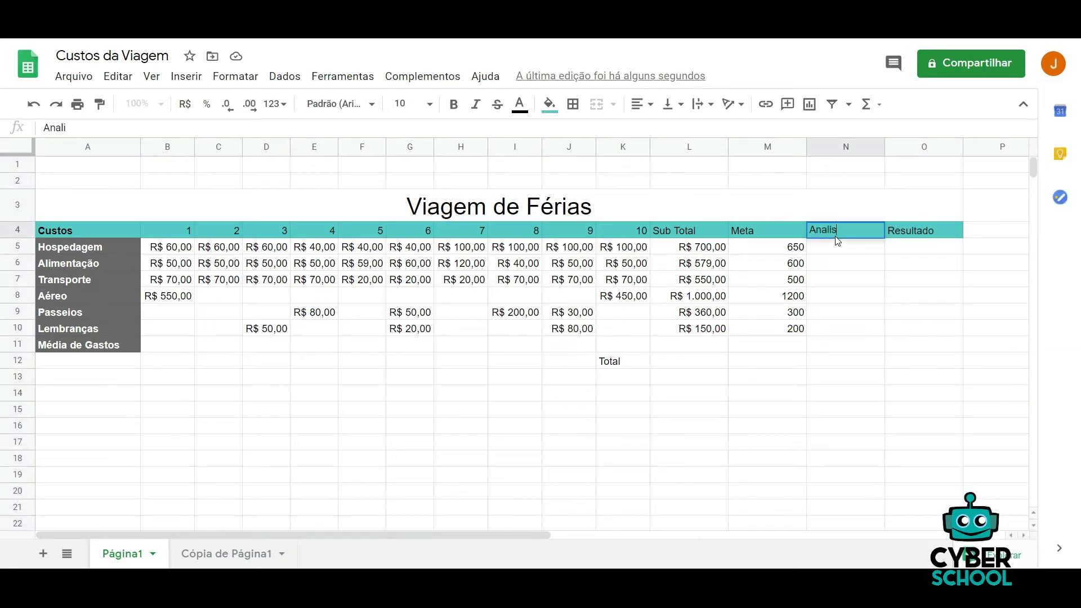
key(Return)
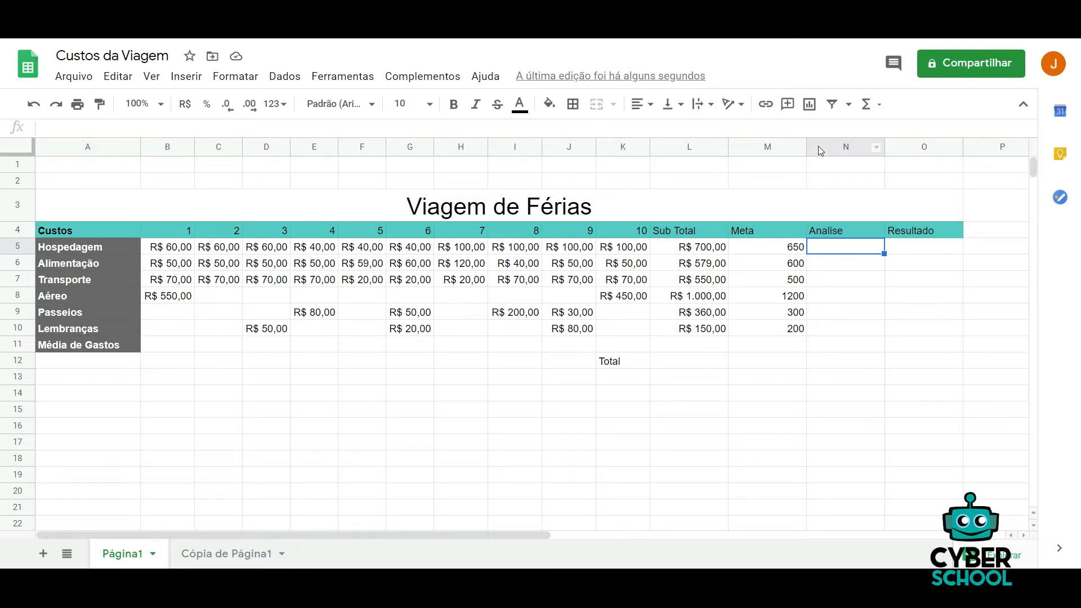
Step: Hide the Analise column N and unhide it again
click(819, 146)
right_click(818, 146)
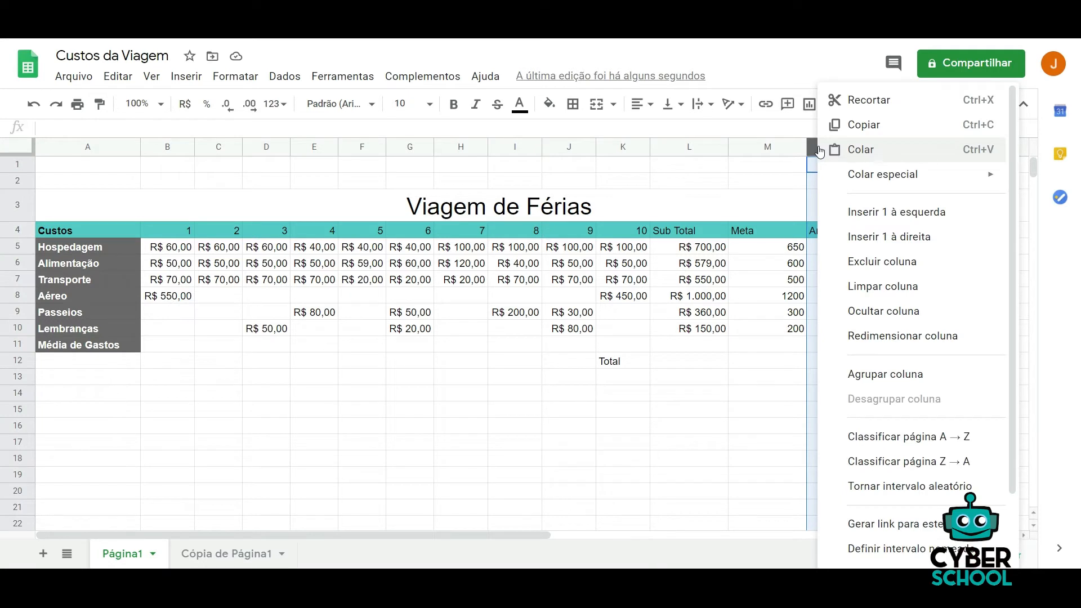
click(895, 311)
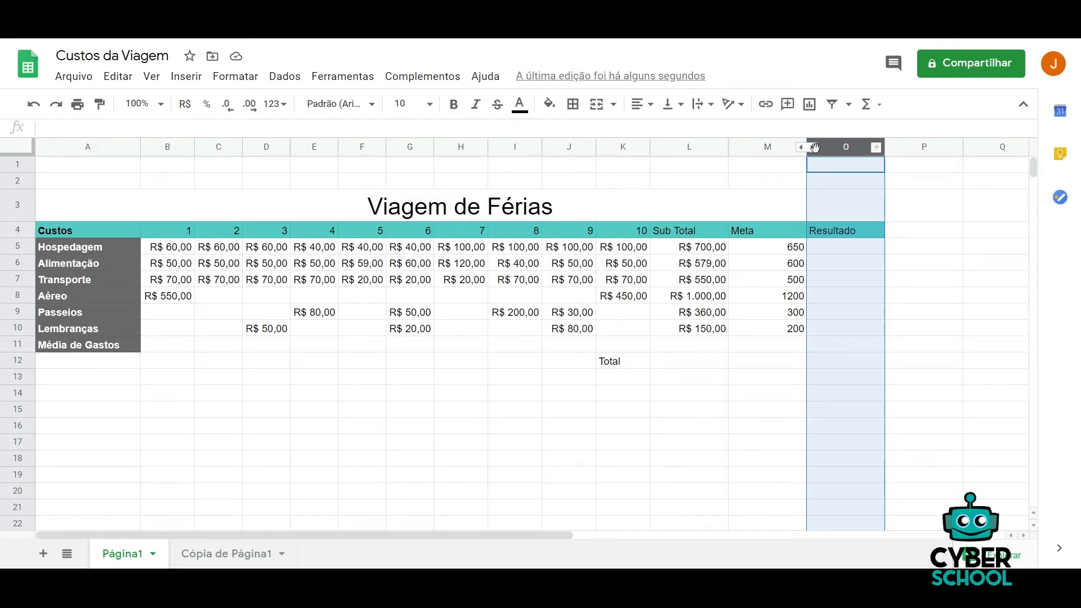
click(780, 180)
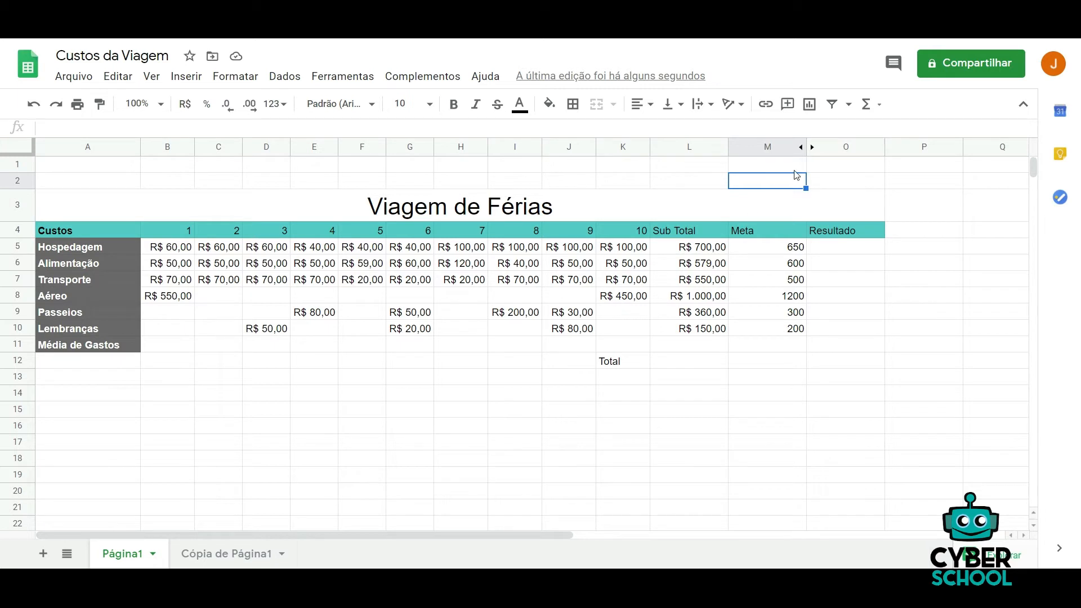
click(813, 147)
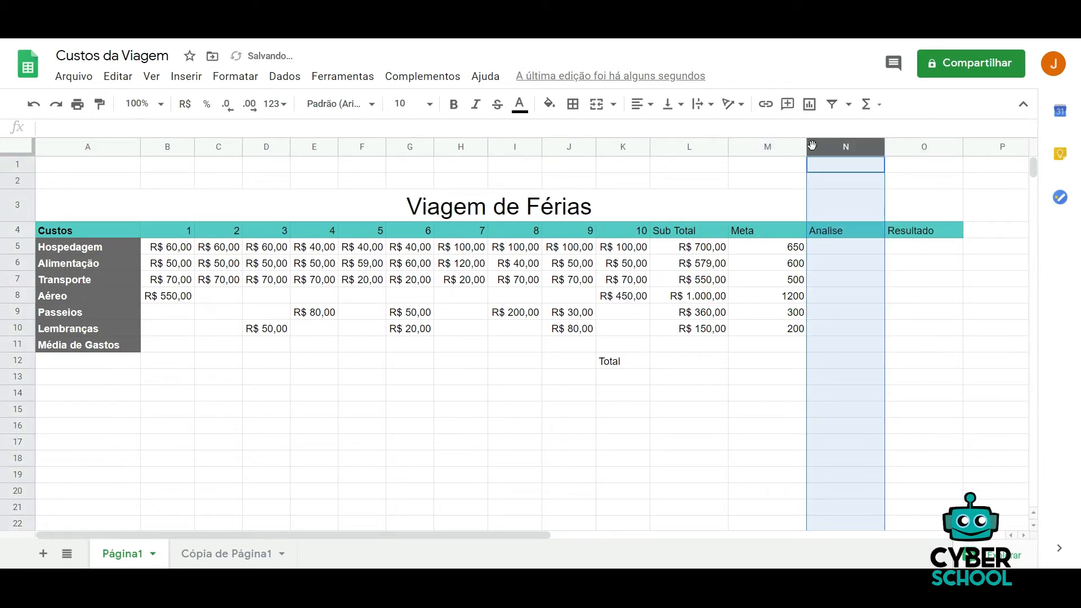
click(843, 285)
click(837, 246)
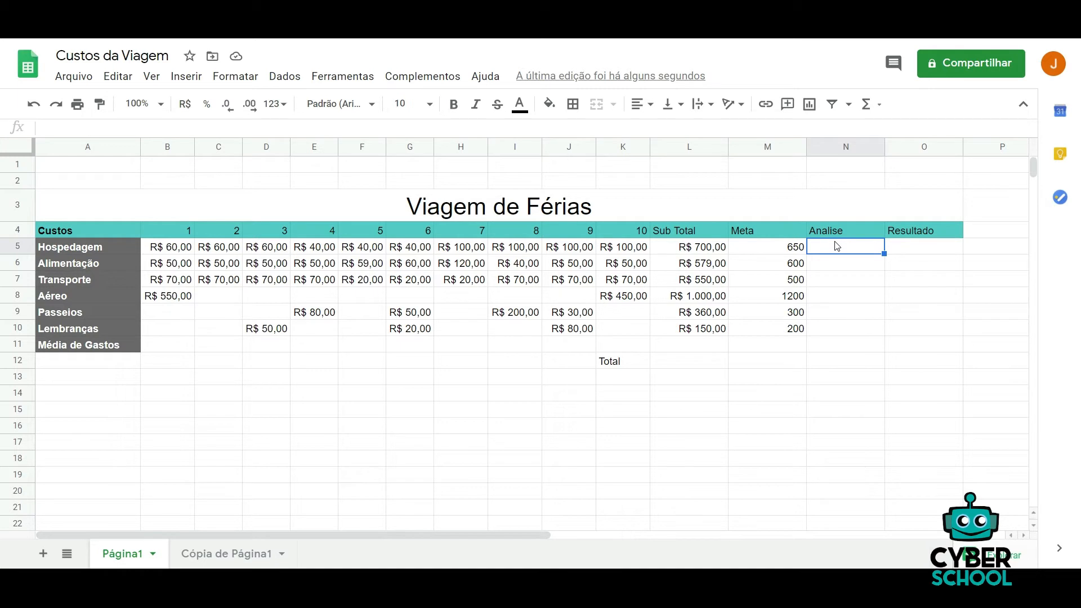
Step: Delete the Analise column N and undo the deletion
right_click(837, 148)
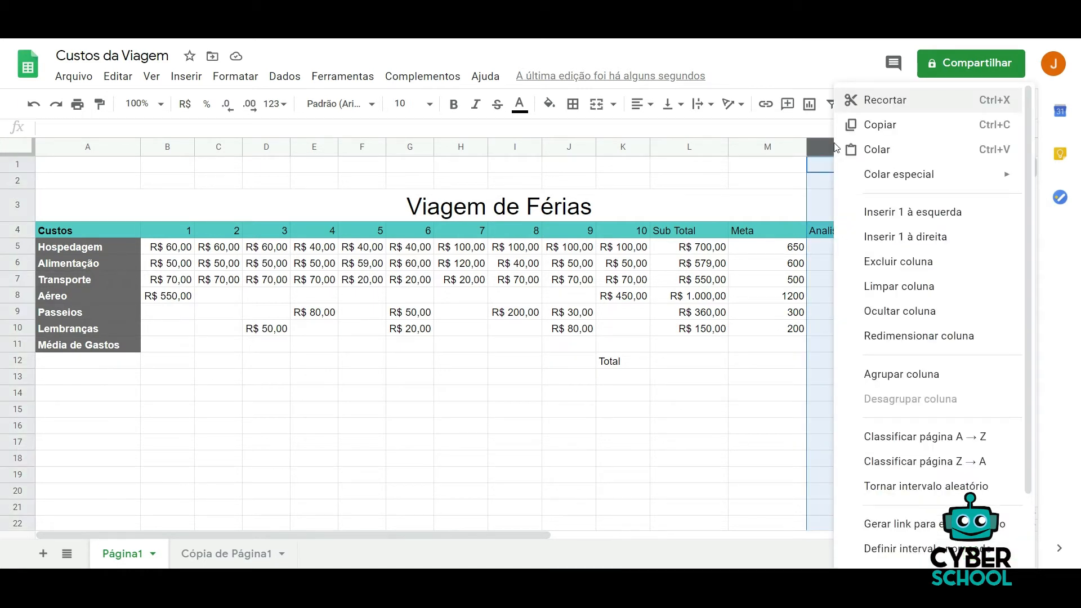
click(918, 260)
click(850, 231)
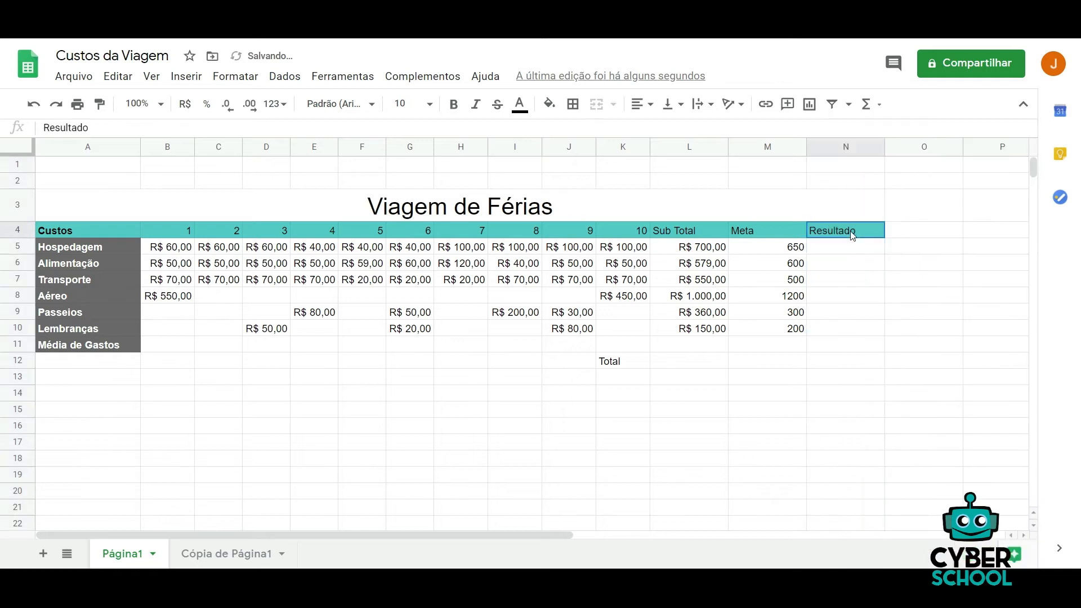
click(845, 255)
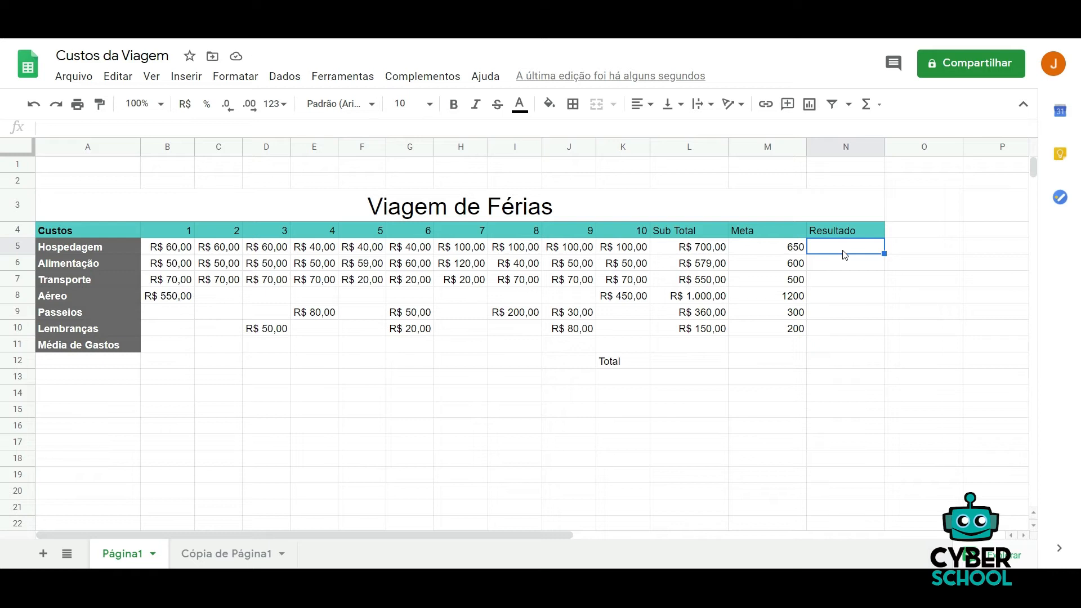
key(ctrl+z)
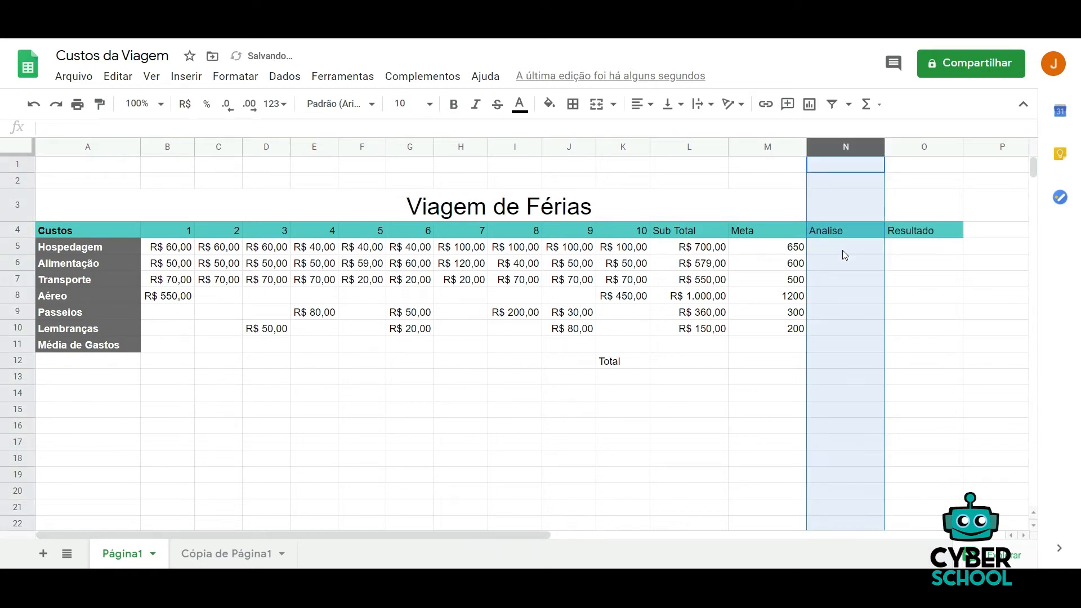
Step: Enter the formula =M5-L5 in N5 to subtract the Hospedagem subtotal from its Meta
click(845, 255)
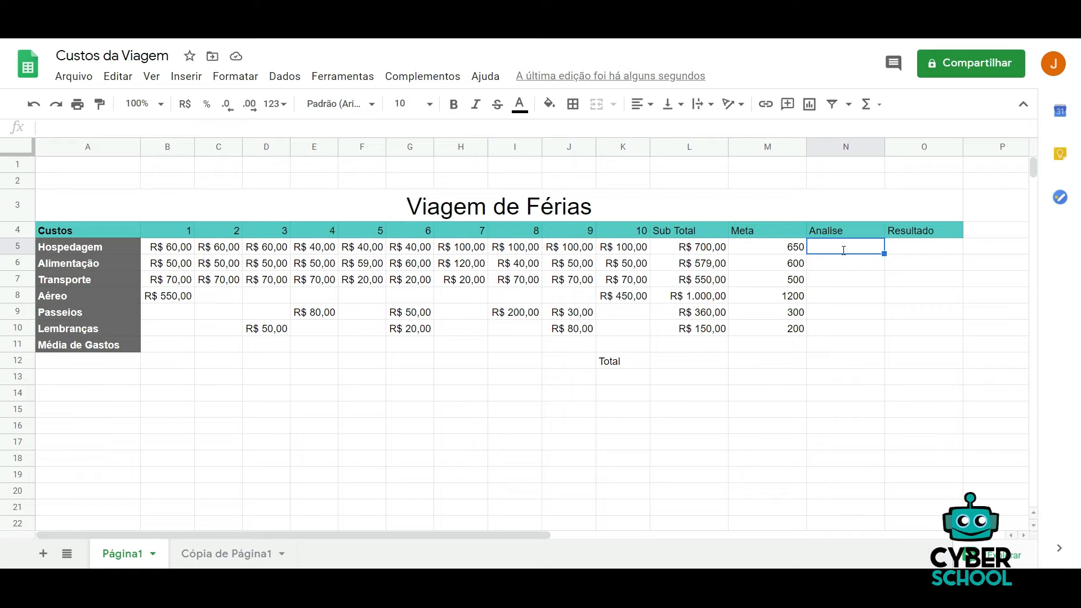
text(=)
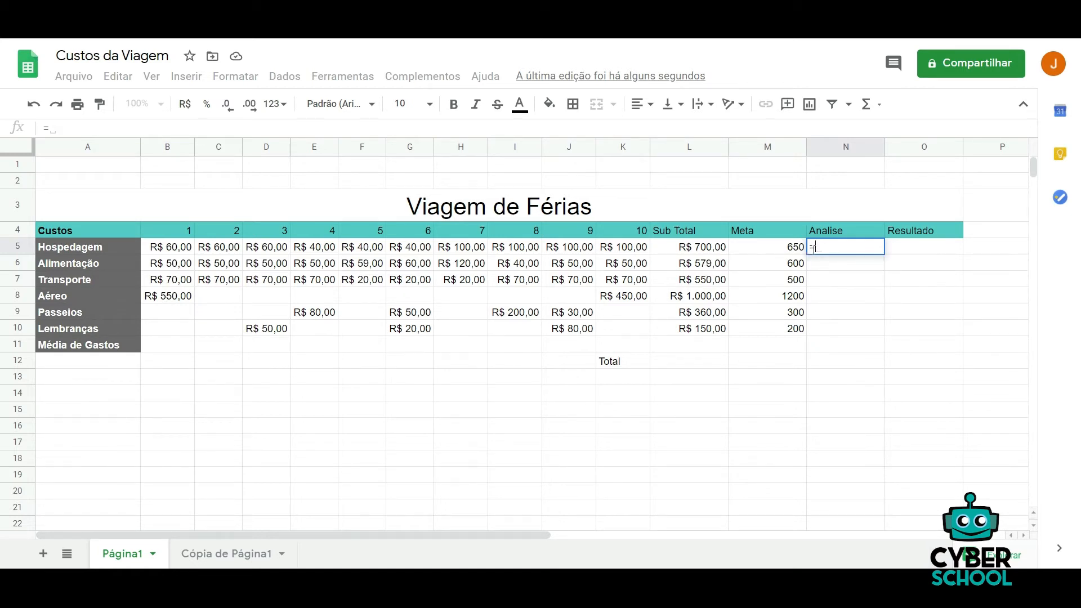
click(777, 253)
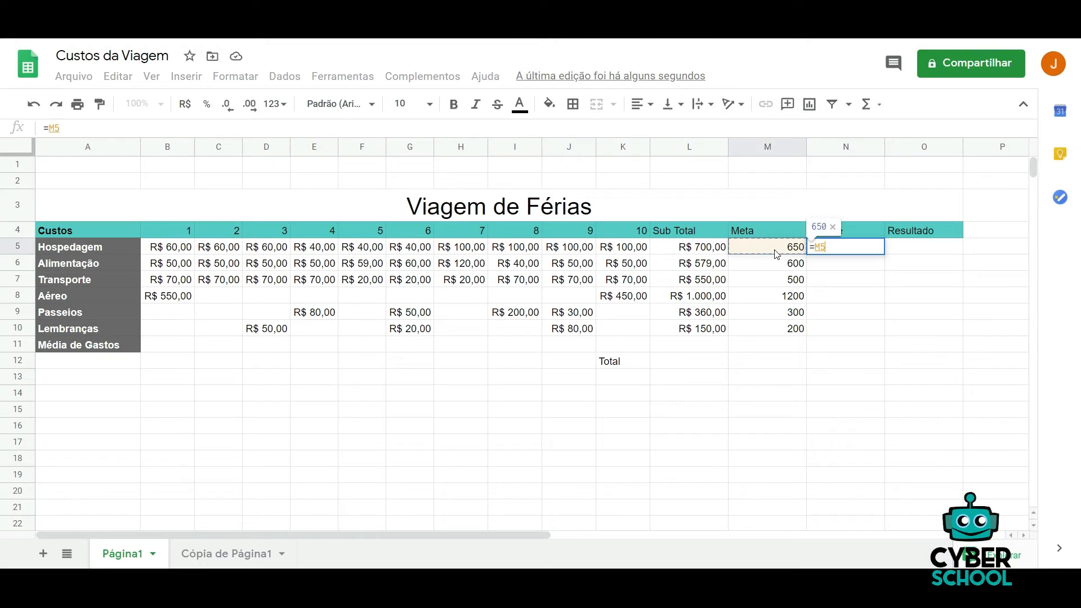
text(-)
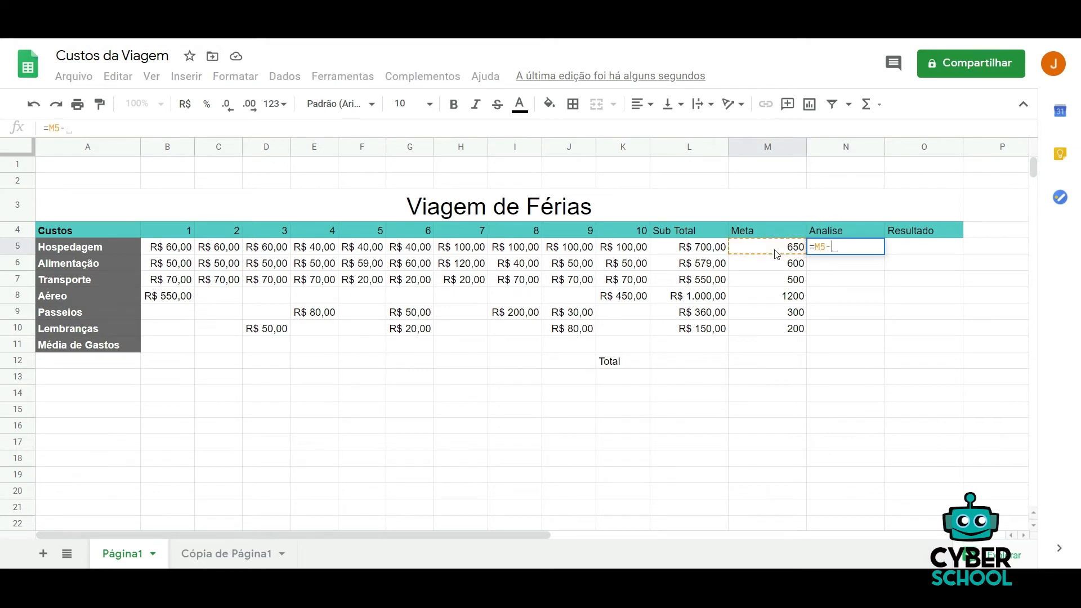
click(704, 250)
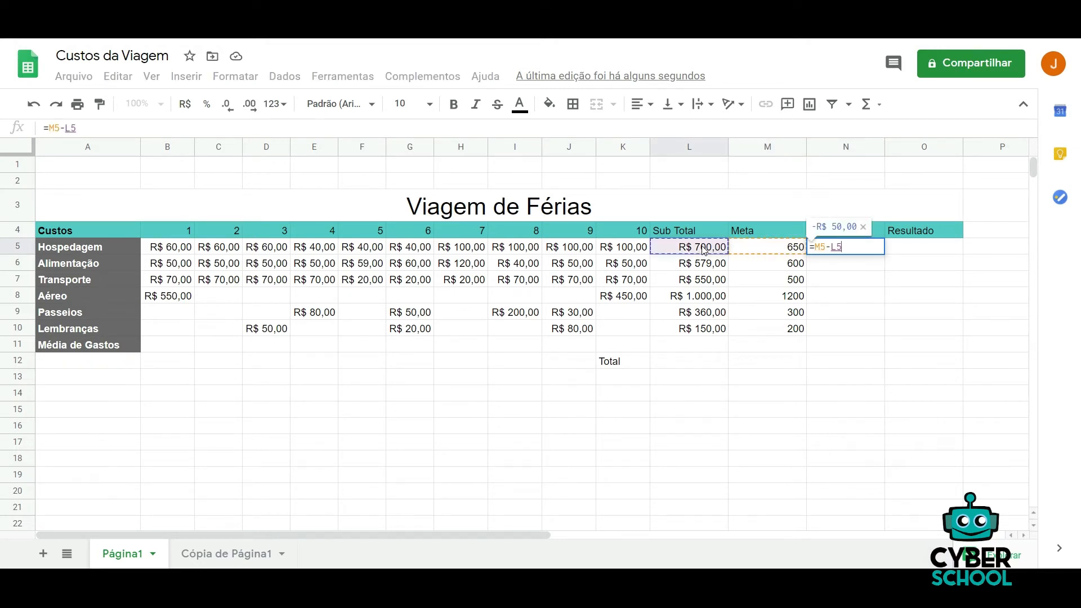
key(Return)
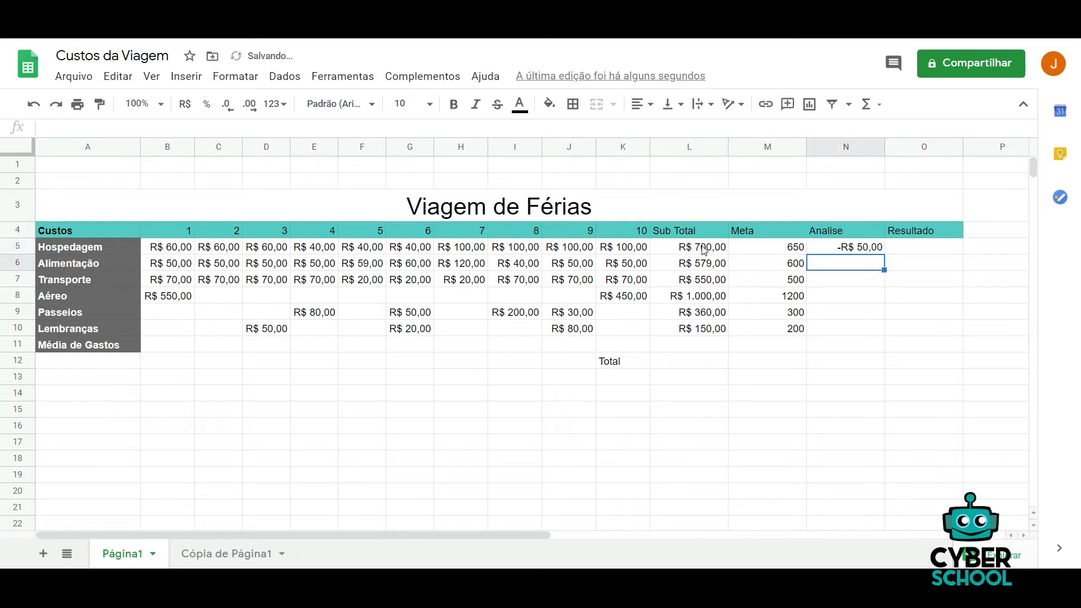
Step: Fill the Analise formula from N5 down through N10 and check the copied formula in N6
click(868, 251)
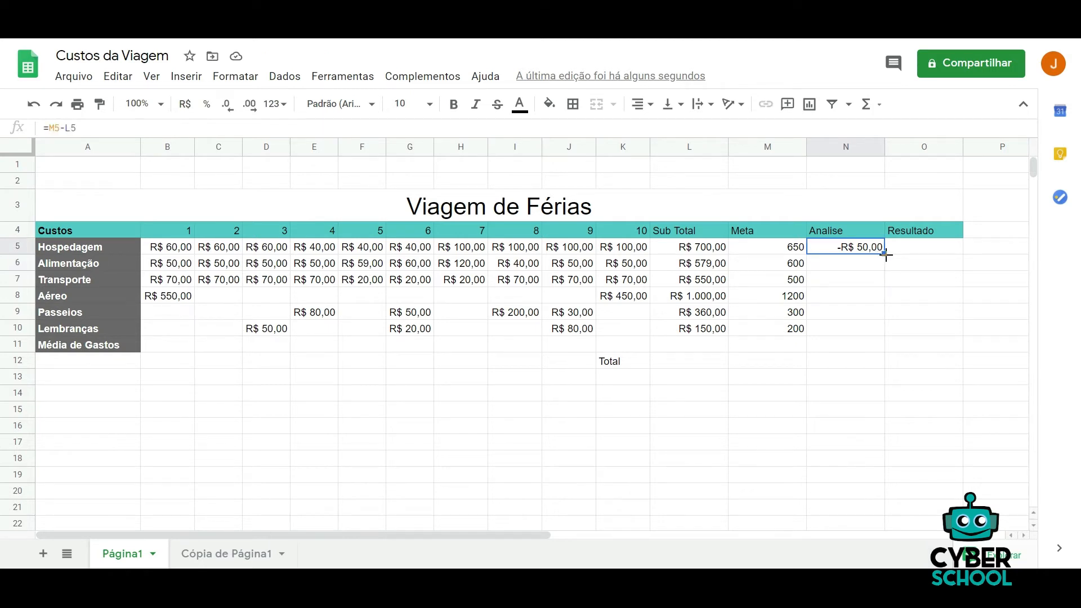
drag(886, 255, 888, 326)
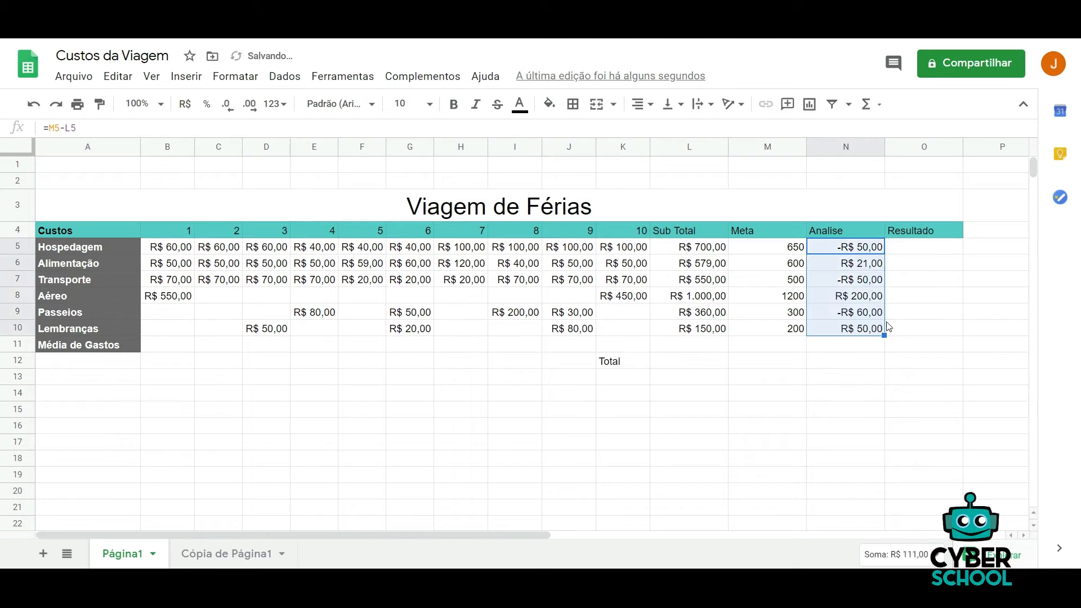
click(861, 265)
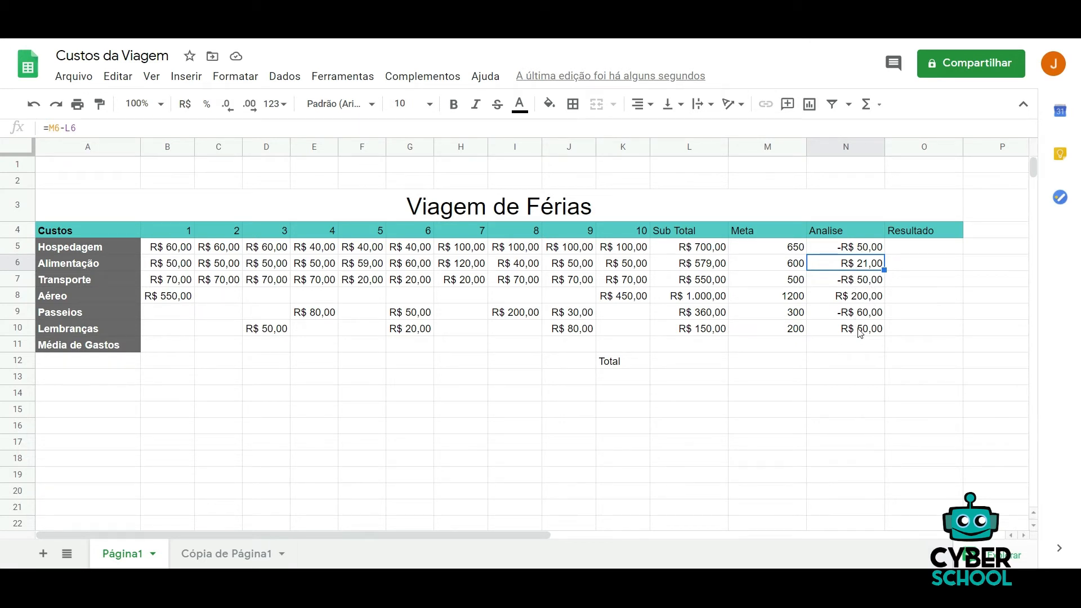
Step: Narrow the Meta and Analise columns, leaving enough room in Meta for currency values
click(910, 251)
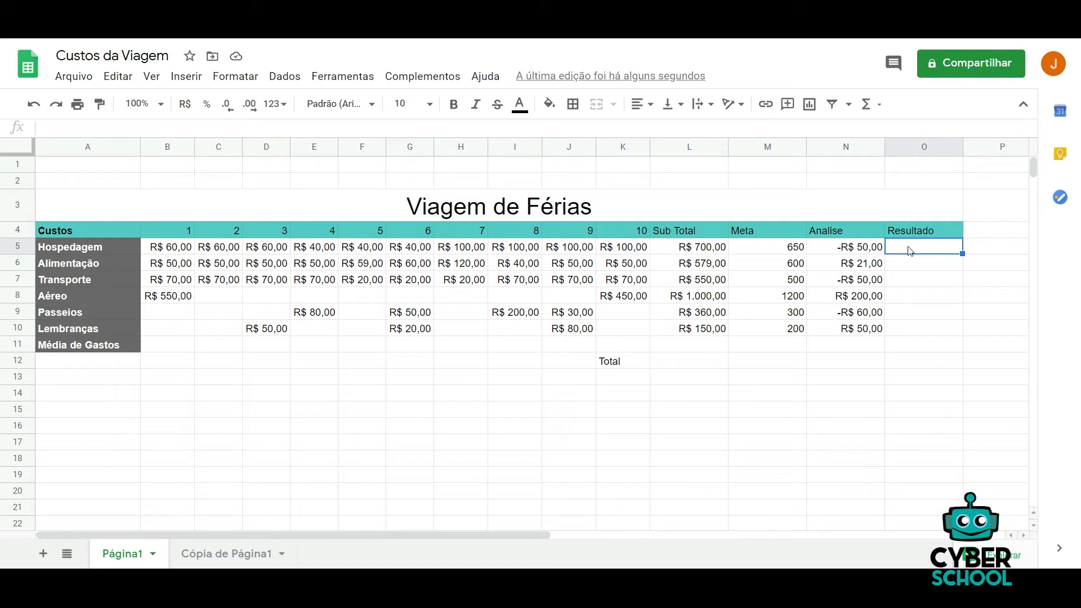
drag(806, 146, 805, 145)
double_click(805, 145)
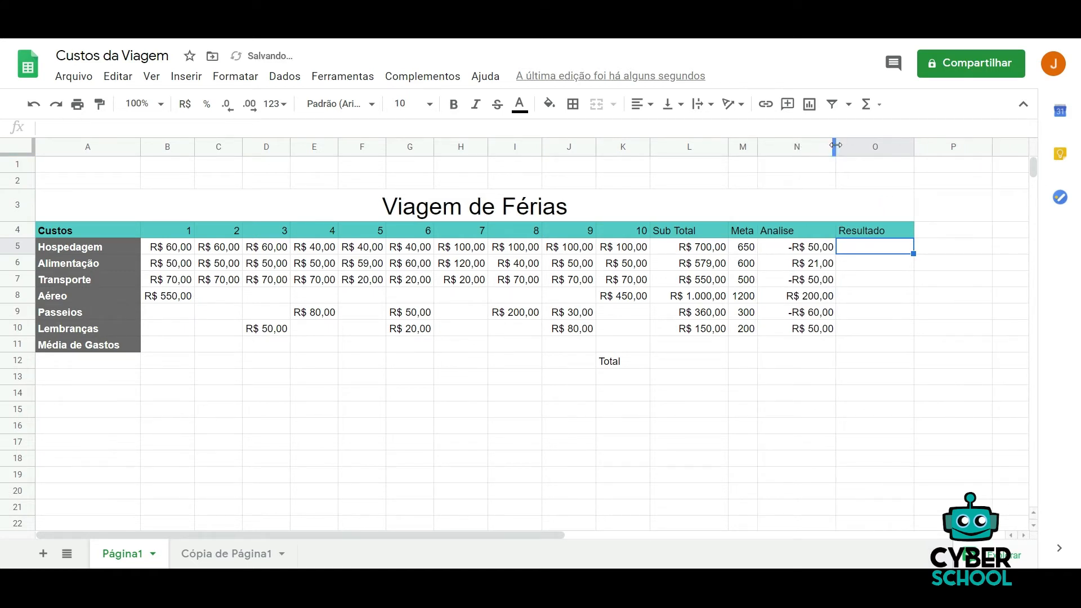
drag(755, 147, 784, 148)
Step: Format the Meta values in M5:M10 as R$ currency
click(758, 249)
key(shift+Down)
key(shift+Down)
key(shift+Down)
key(shift+Down)
key(shift+Down)
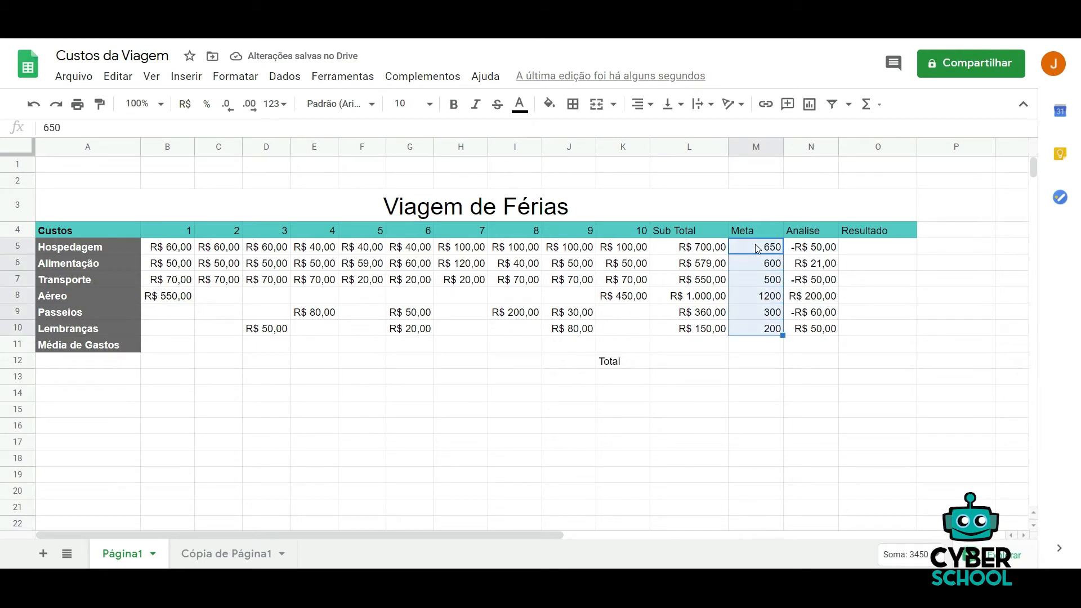
click(186, 104)
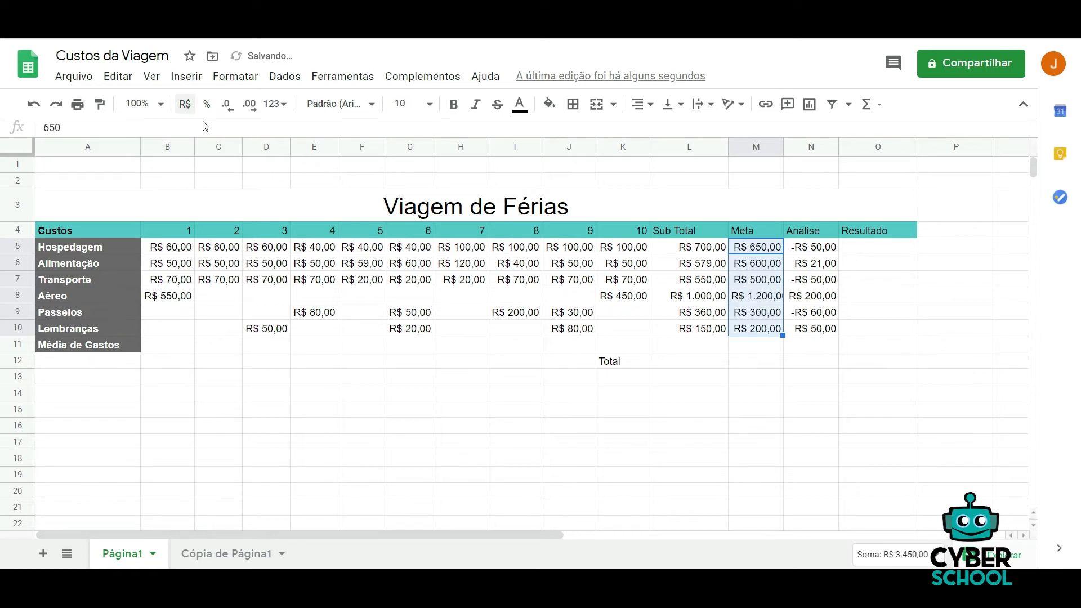
Step: Begin an SE formula in the Hospedagem Resultado cell O5 with the logical test N5>0
click(862, 253)
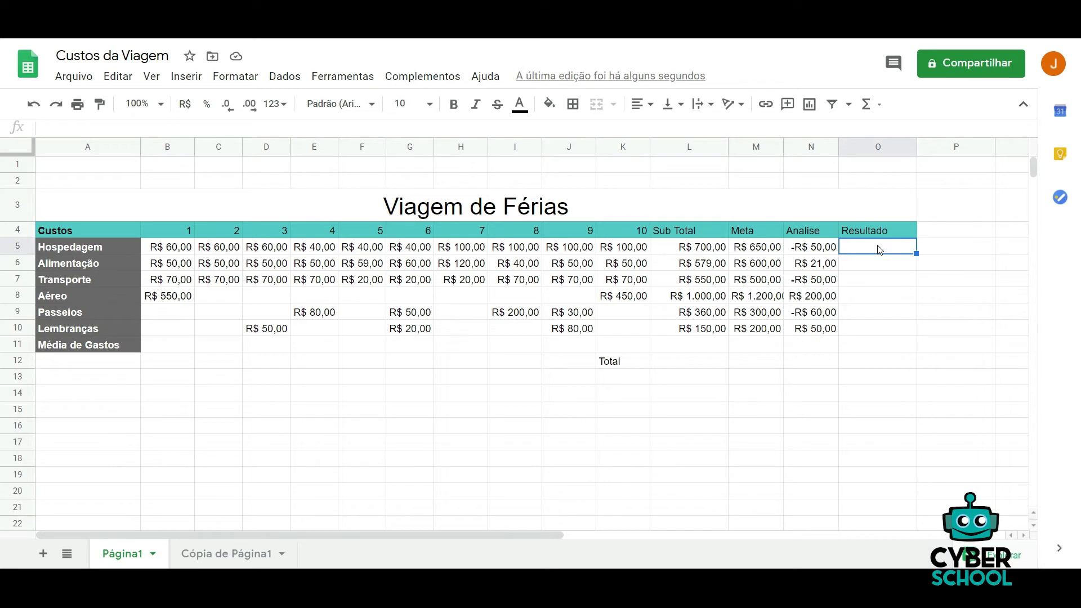
text(=)
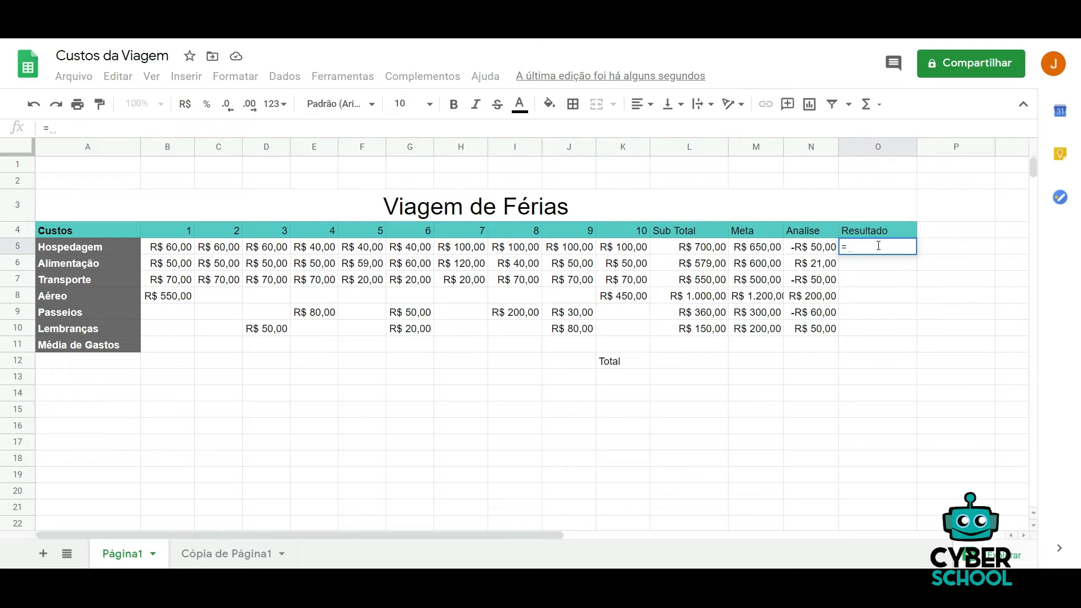
text(se)
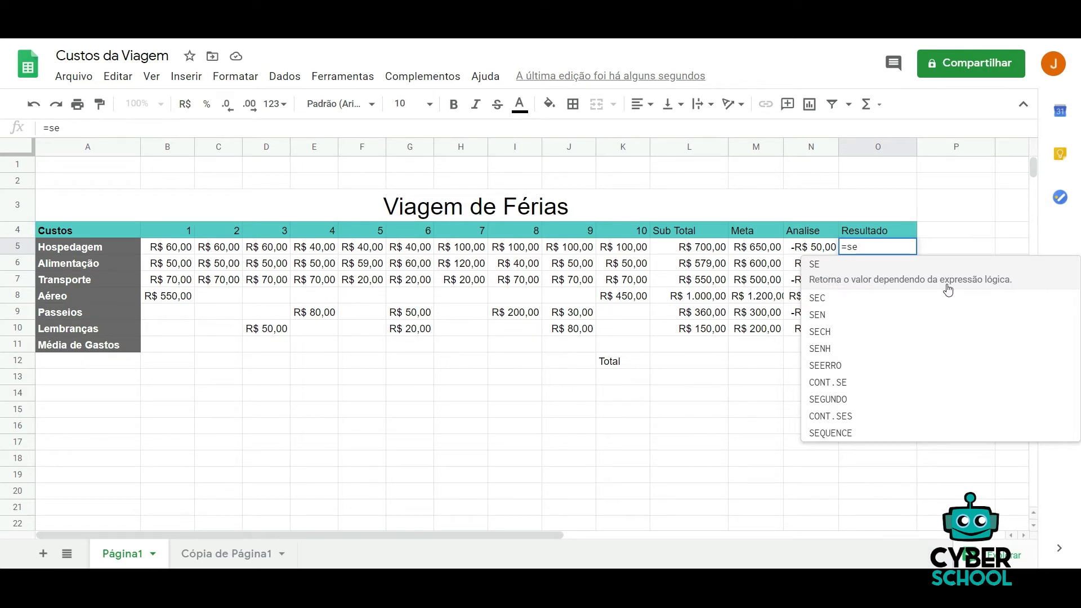
click(819, 284)
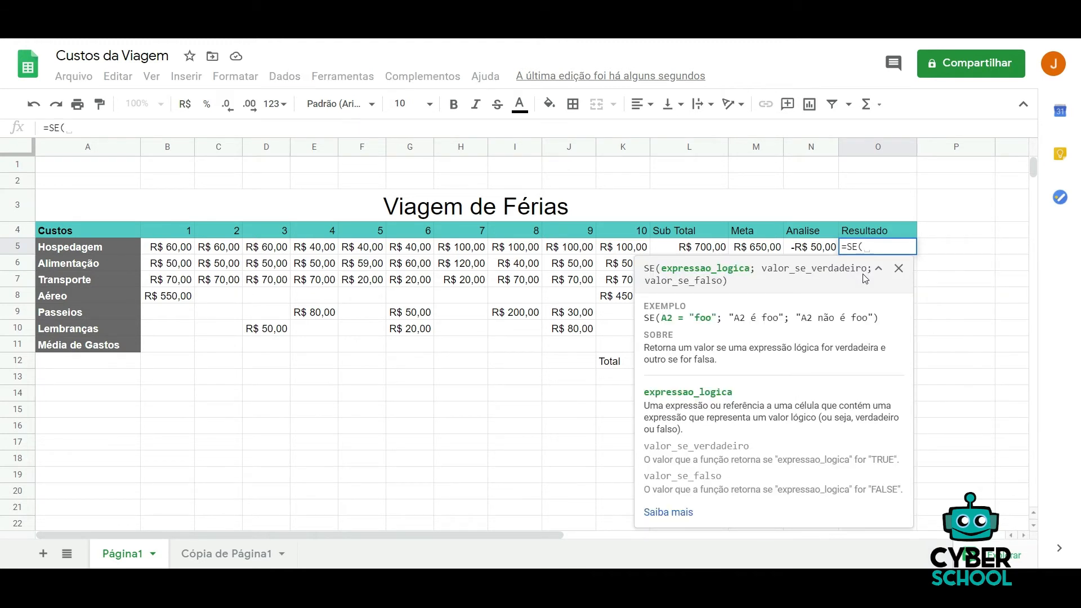
click(817, 251)
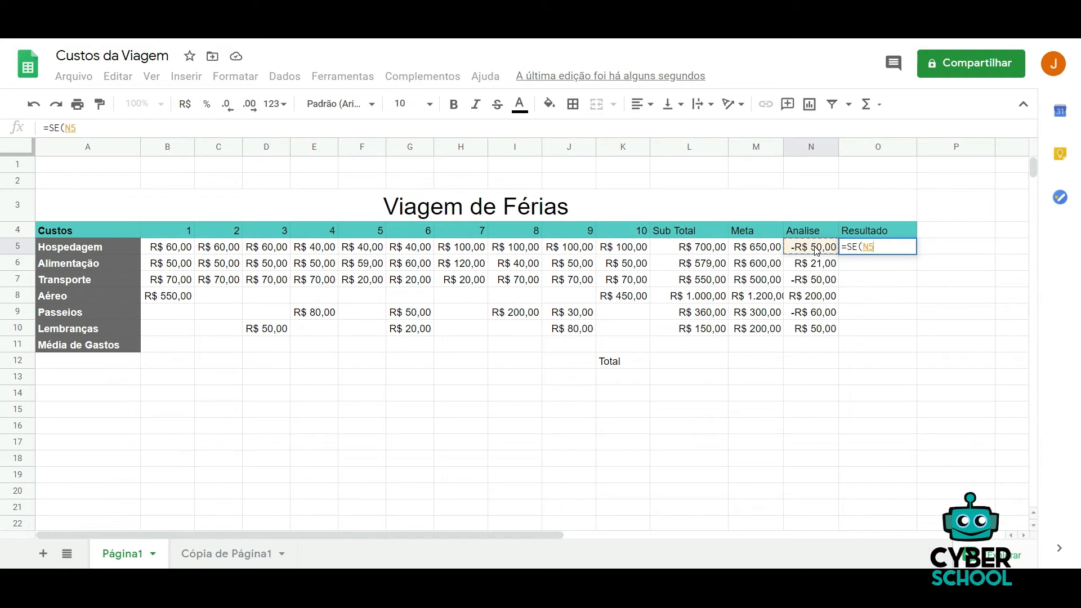
text(>)
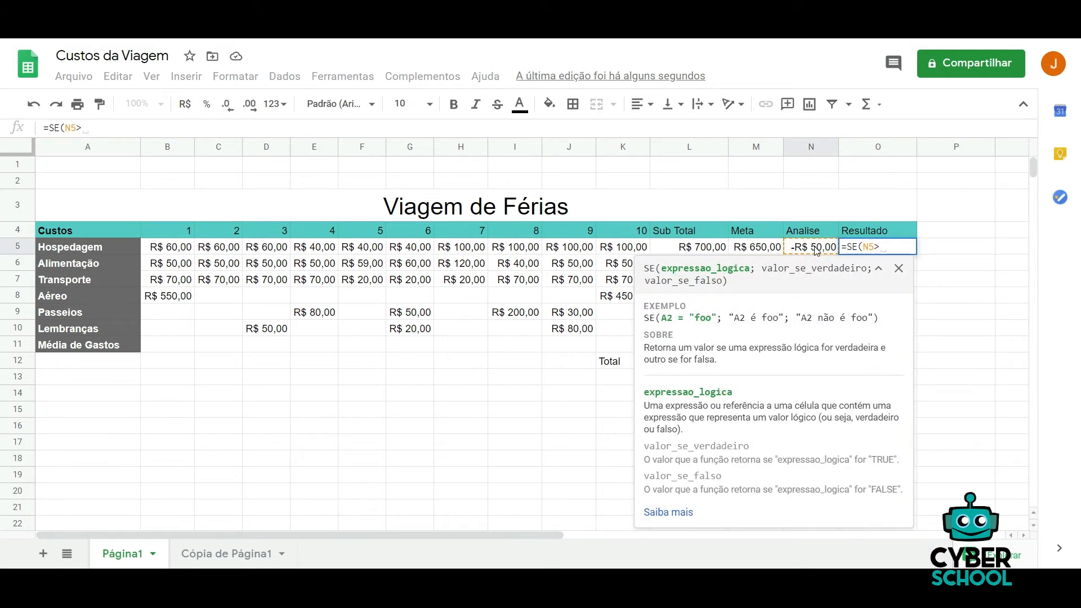
text(0)
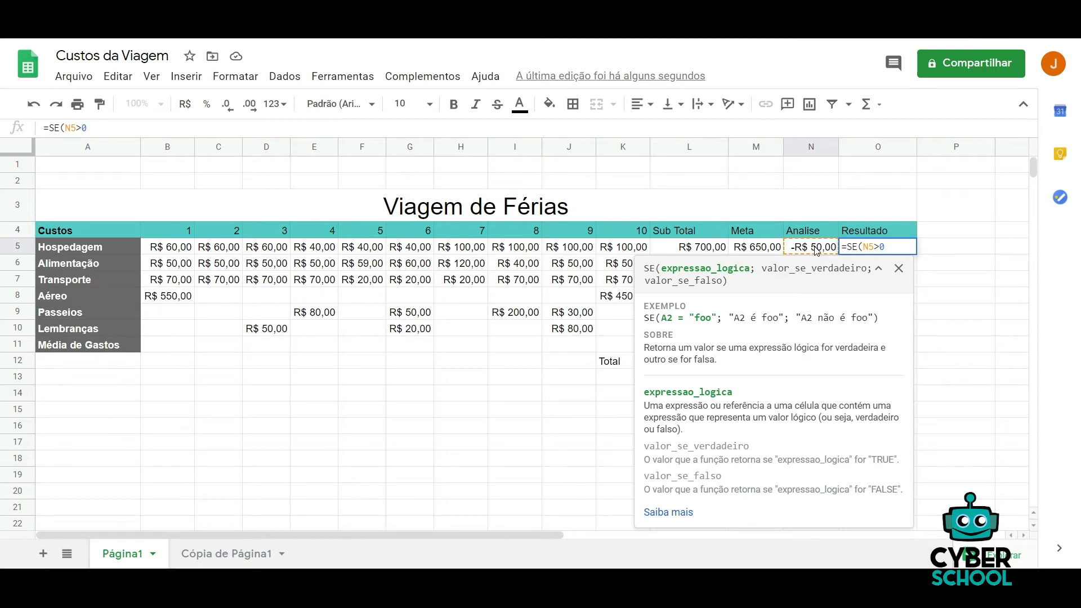
text(;)
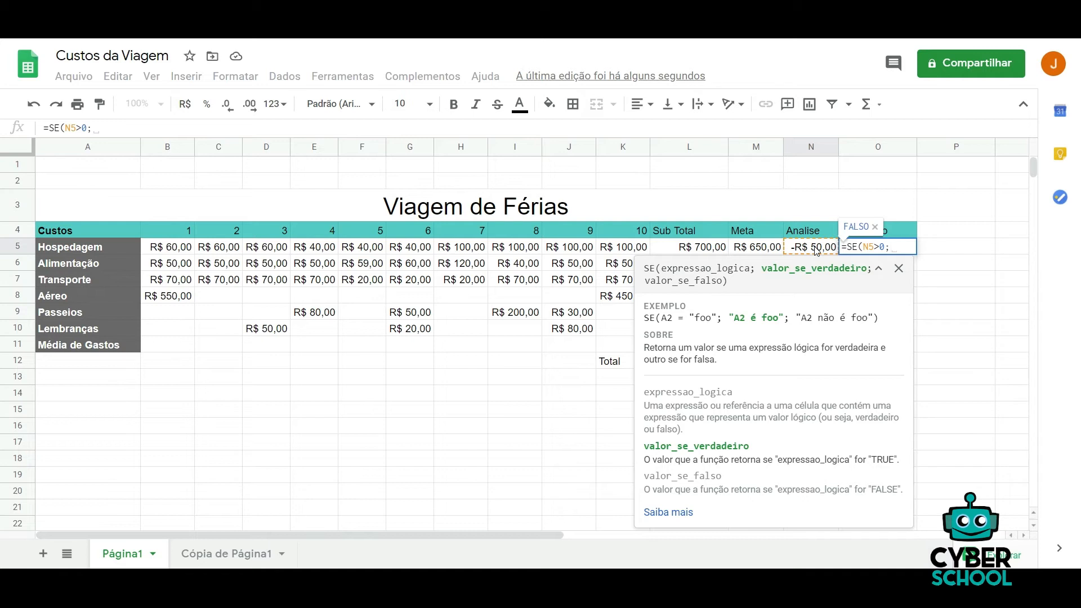
Step: Add "BOM" as the value if true in the O5 SE formula, followed by a semicolon
text(B)
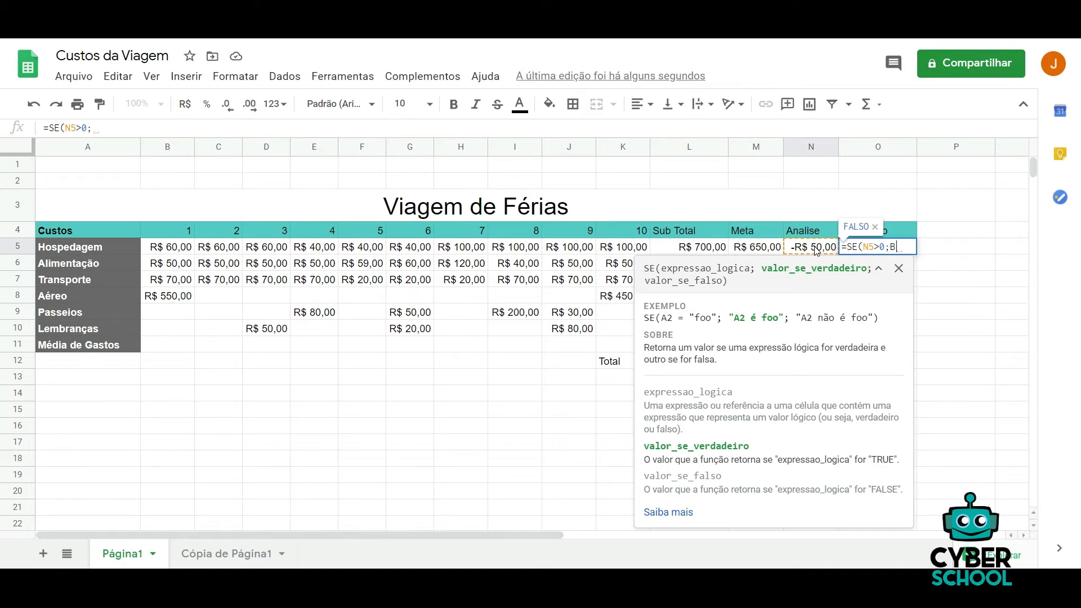
text(om)
key(BackSpace)
key(BackSpace)
key(BackSpace)
text("")
key(Left)
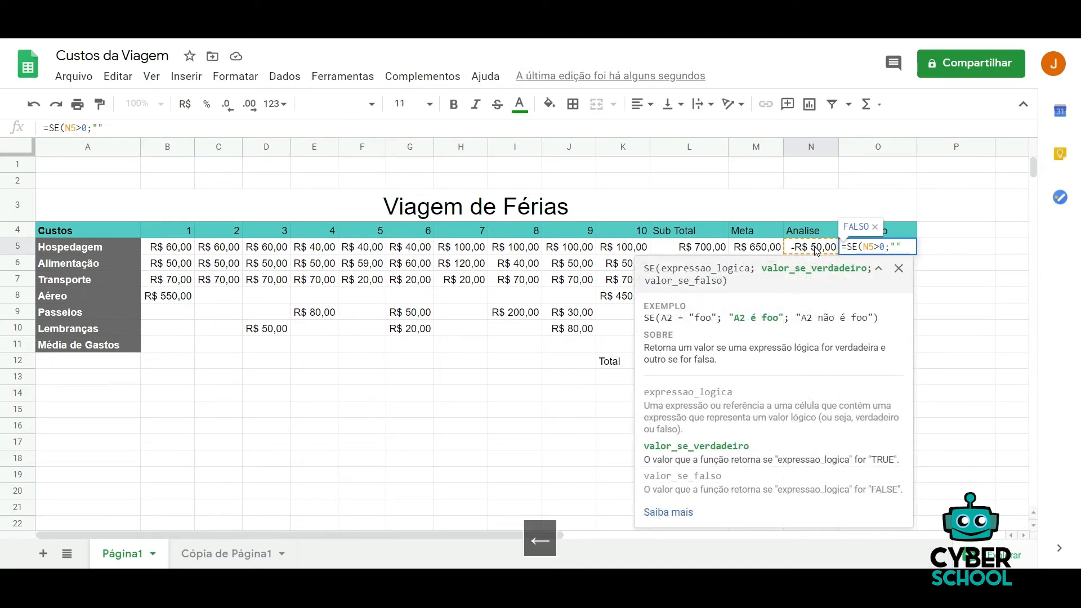
text(BM)
key(Left)
text(O)
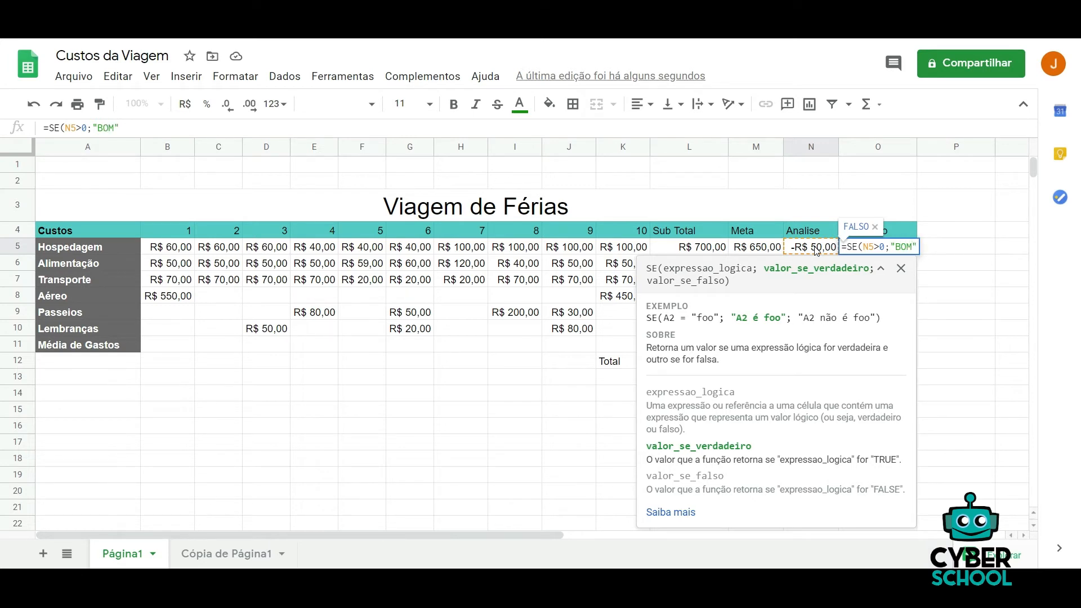
key(Right)
text(;)
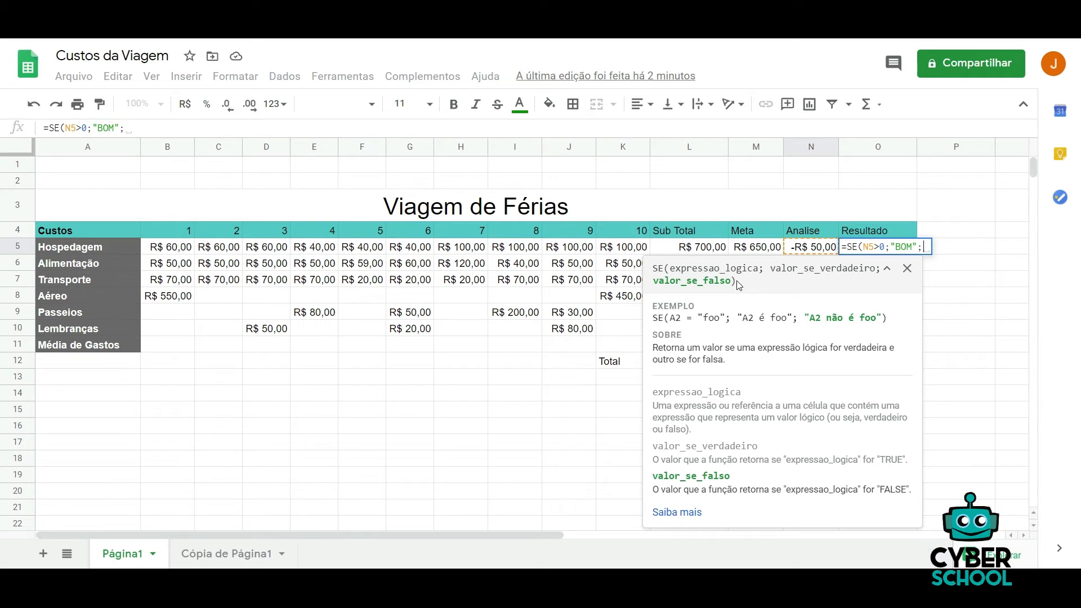
Step: Add "RUIM" as the value if false and complete the O5 formula as =SE(N5>0;"BOM";"RUIM")
text("")
key(Left)
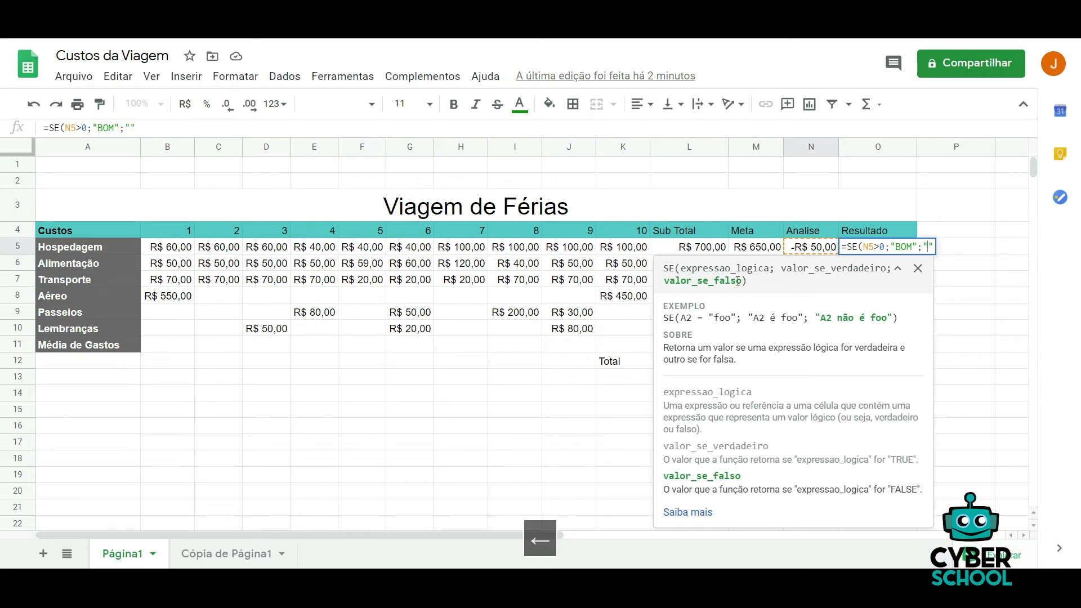
text(RUIM)
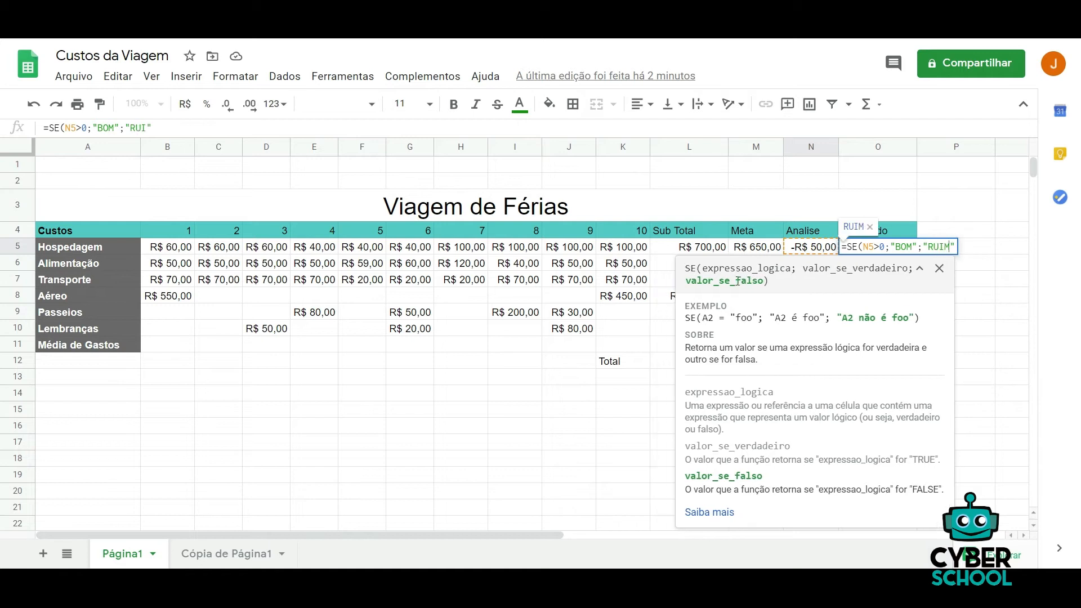
key(Right)
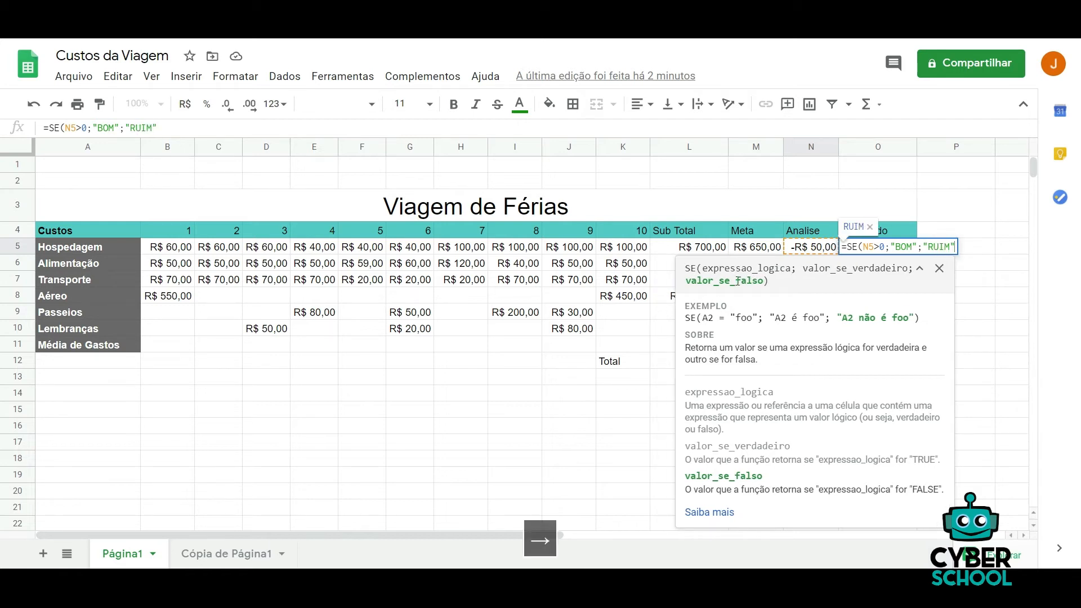
text())
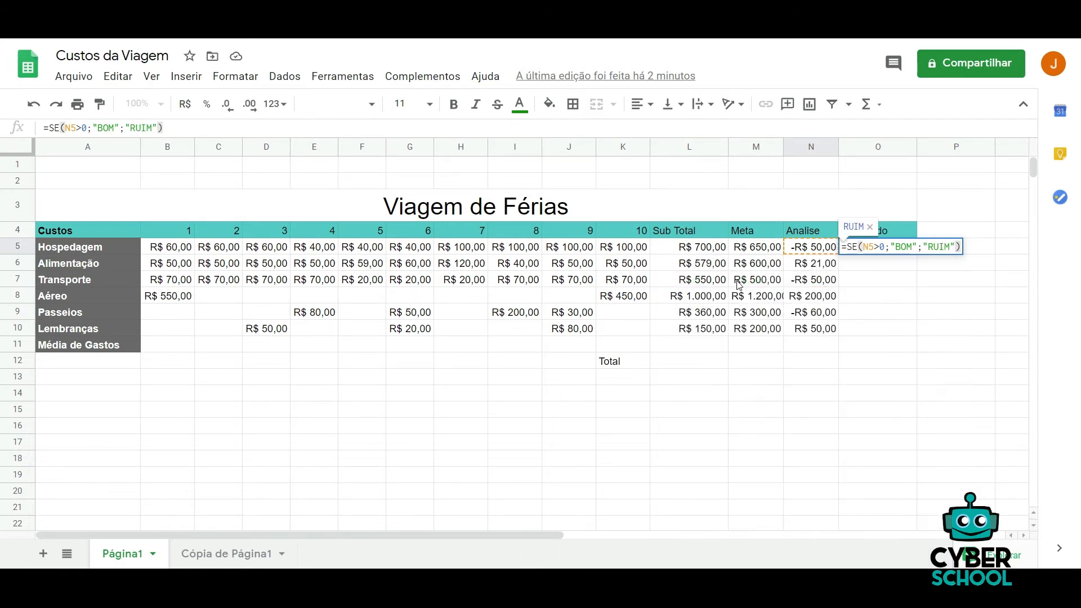
key(Return)
key(Up)
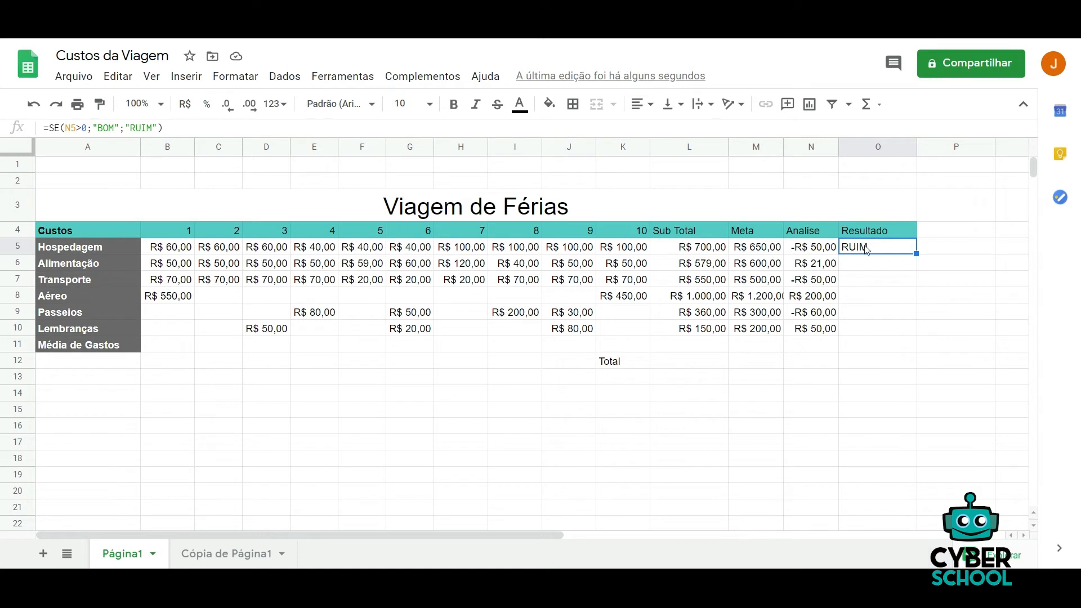
Step: Check the Analise formula in N5 and fill the Resultado formula from O5 down to O6
click(821, 253)
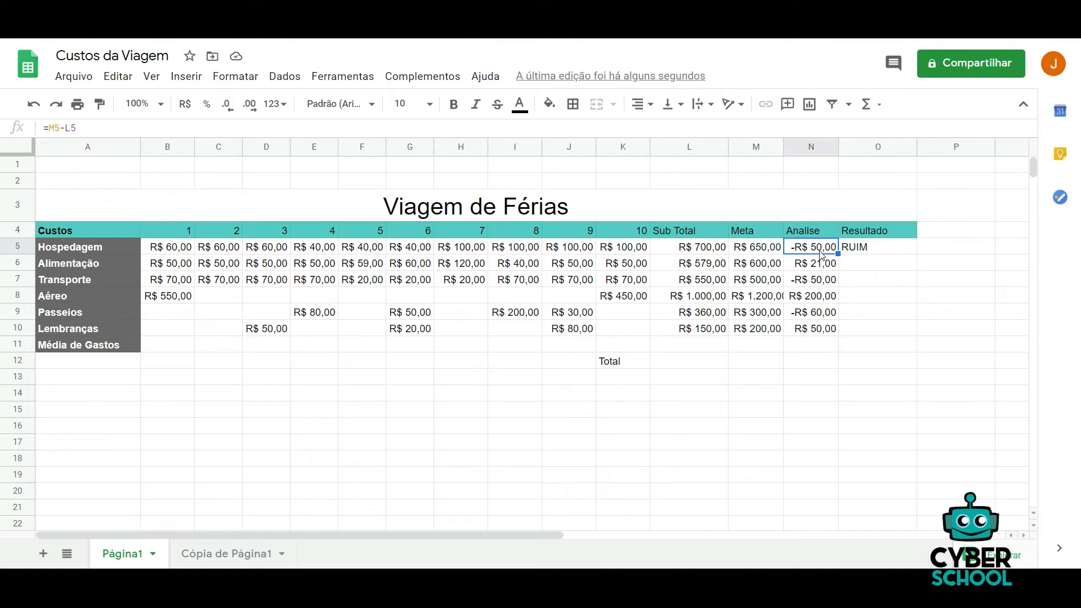
click(867, 251)
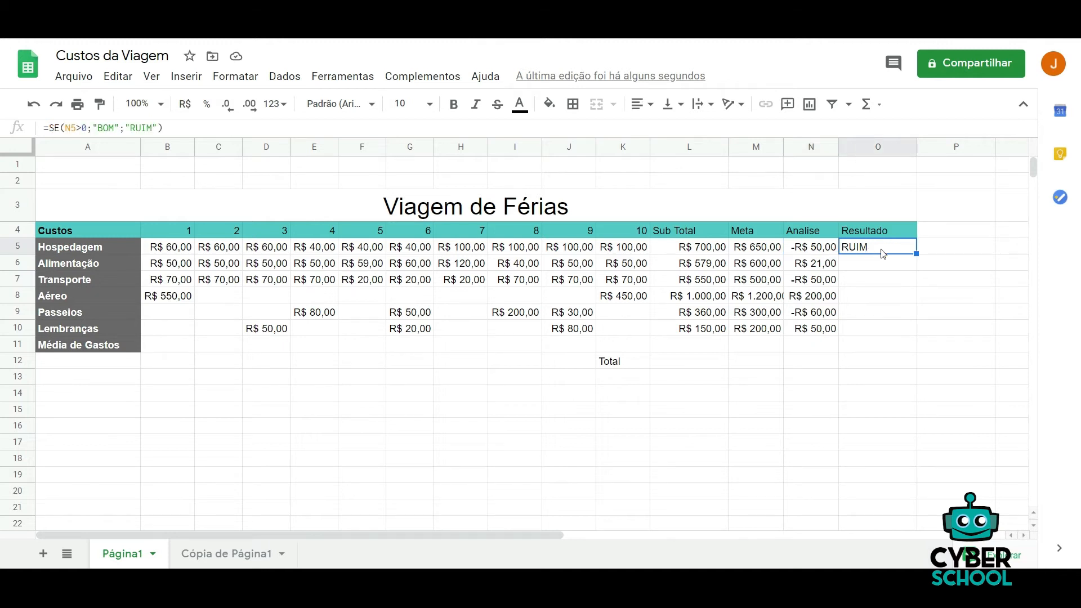
drag(916, 254, 916, 265)
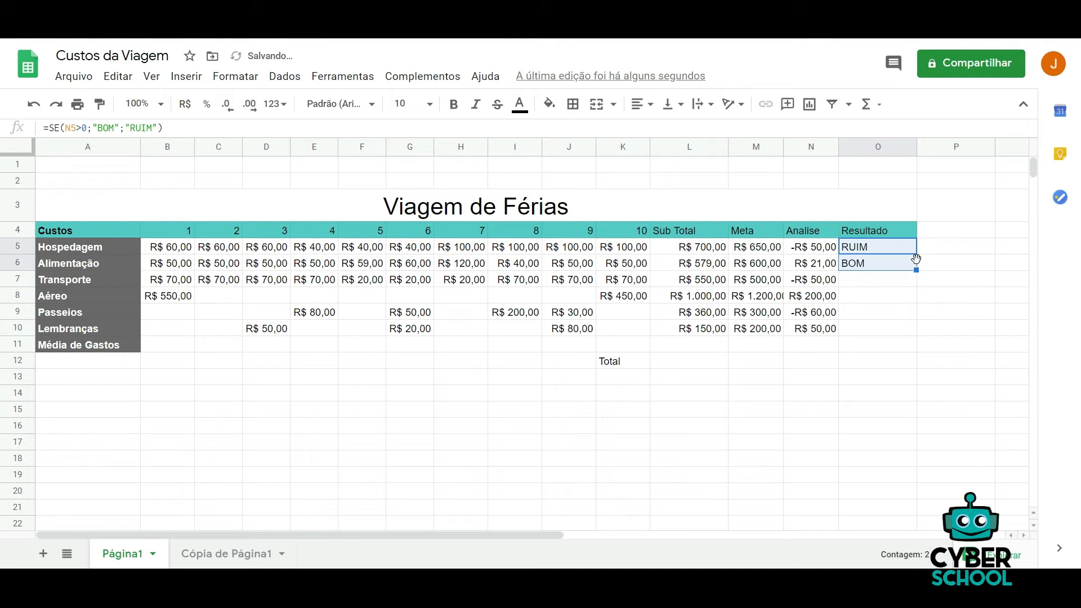
Step: Review the Alimentação difference and subtotal, and fill the Resultado formula from O6 down through O10
click(819, 266)
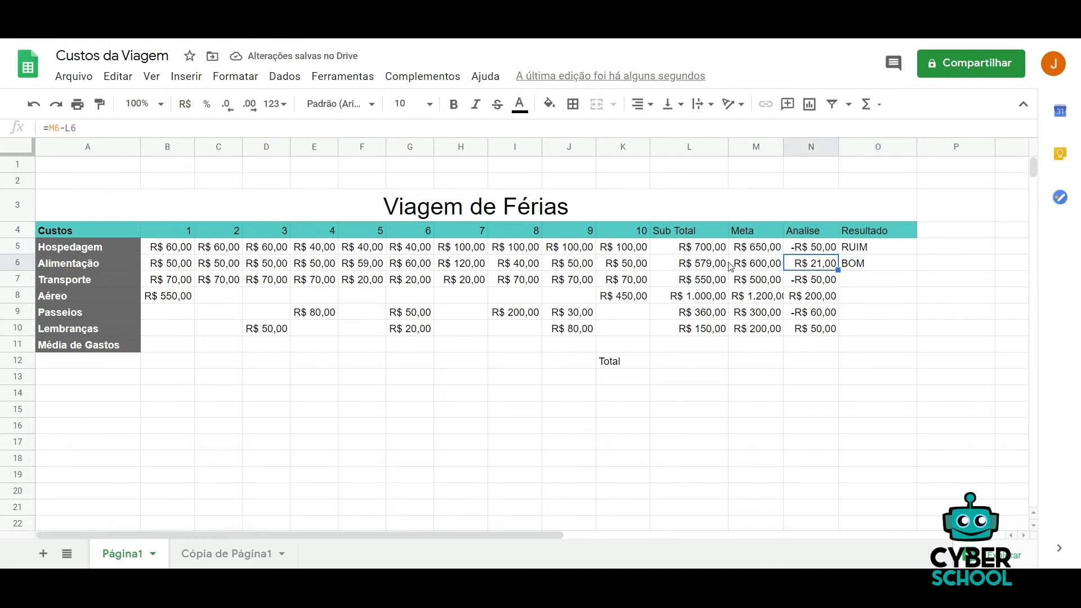
click(755, 275)
drag(714, 267, 648, 337)
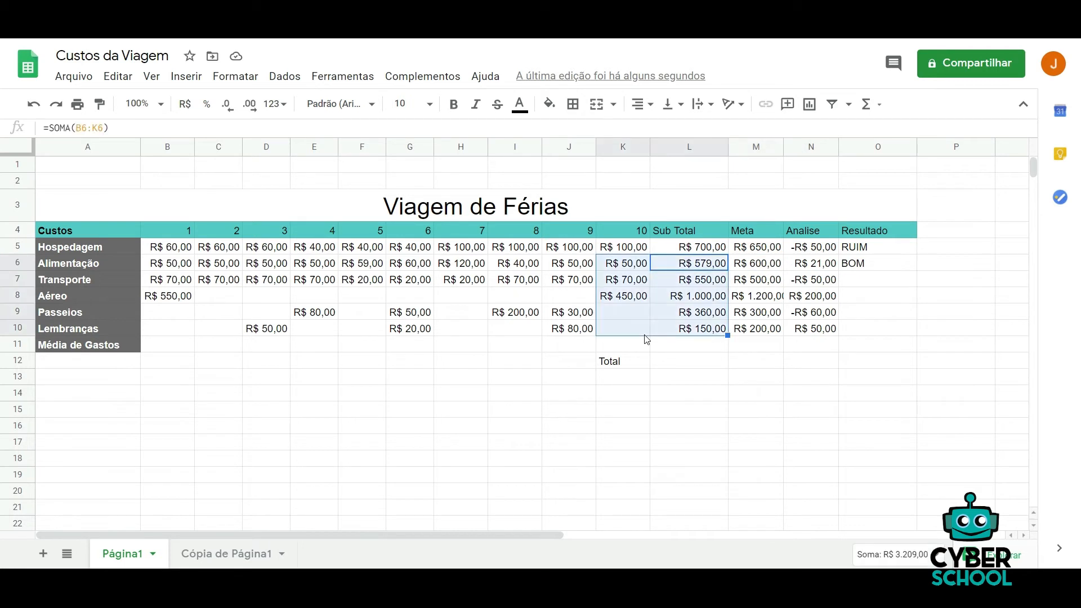
mouse_move(713, 266)
mouse_down()
mouse_move(700, 275)
mouse_move(705, 265)
mouse_up()
click(864, 263)
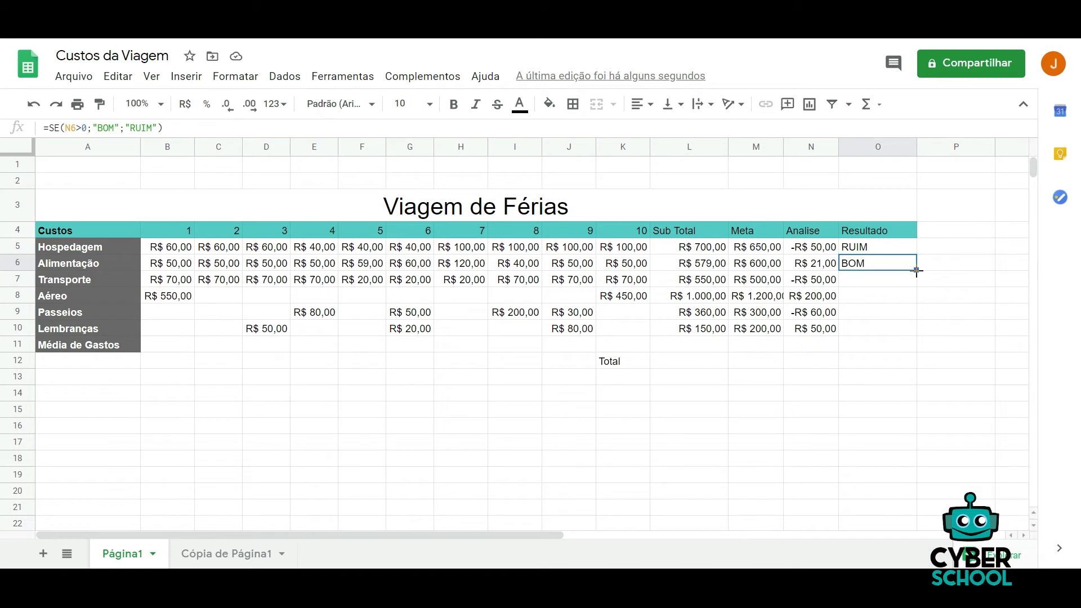
drag(916, 271, 919, 330)
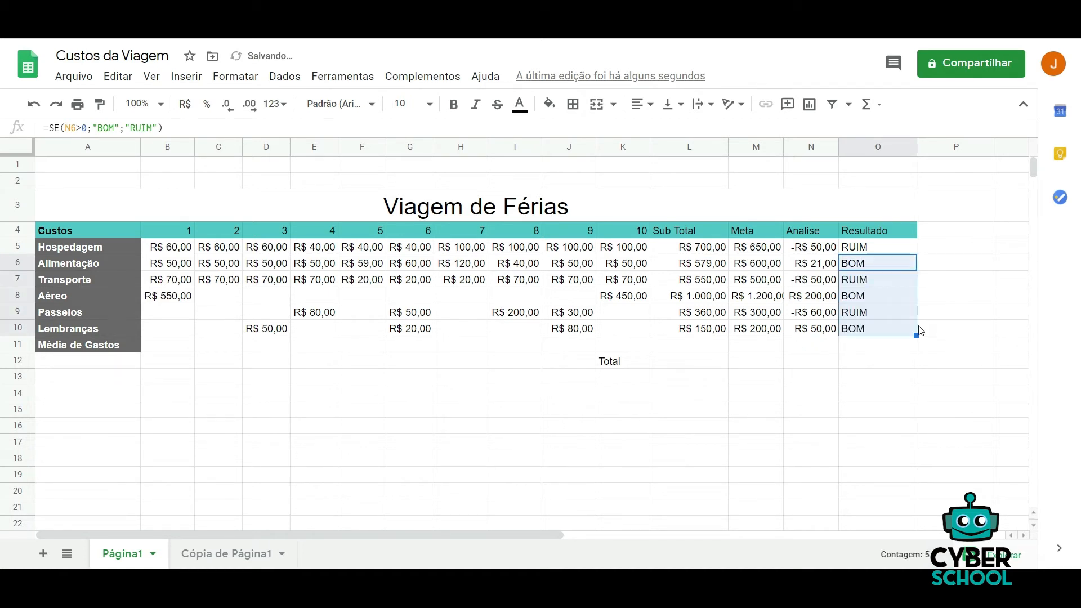
Step: Check the copied SE formulas in the Resultado cells O5 through O10 one by one
click(873, 325)
click(869, 314)
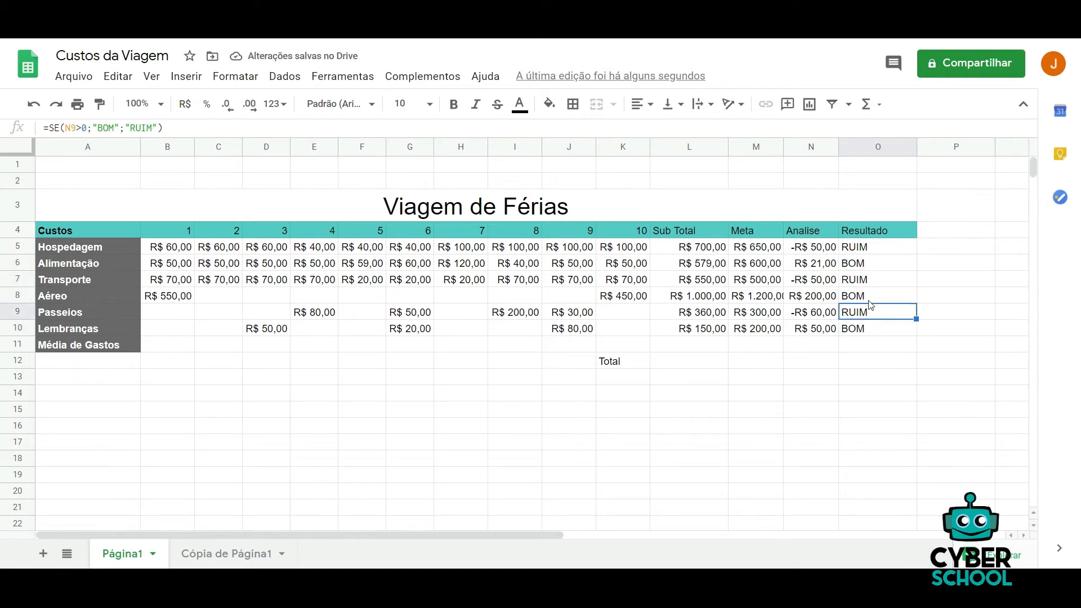
click(874, 295)
click(878, 280)
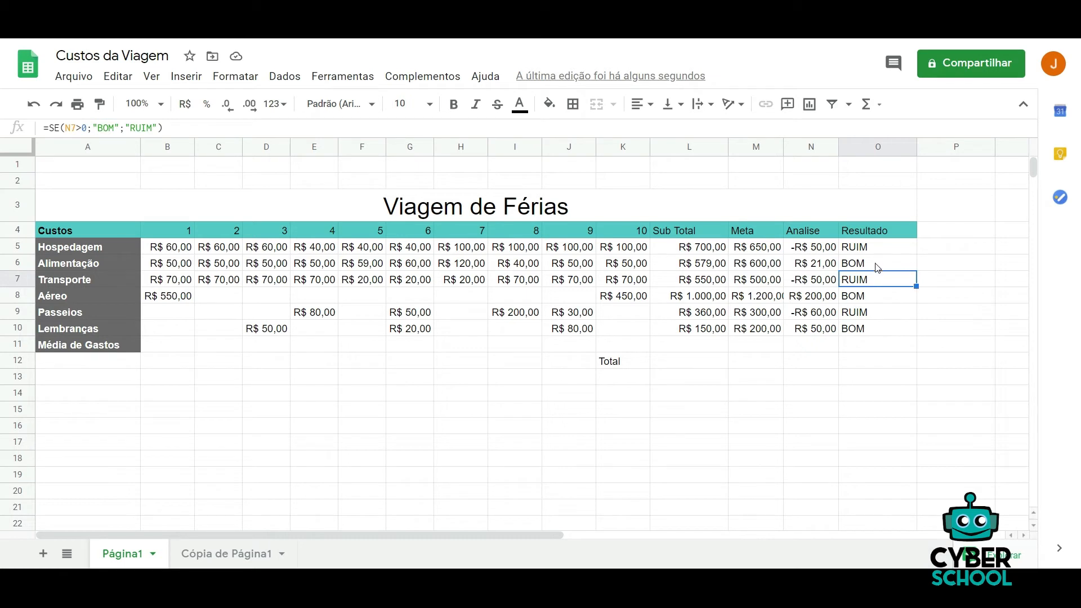
click(878, 264)
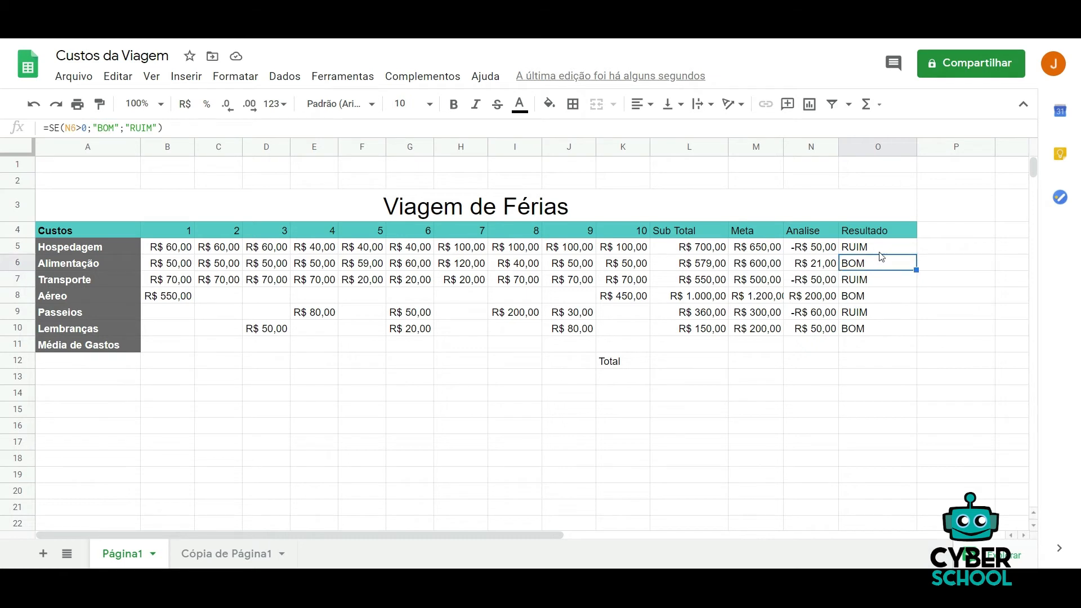
click(880, 252)
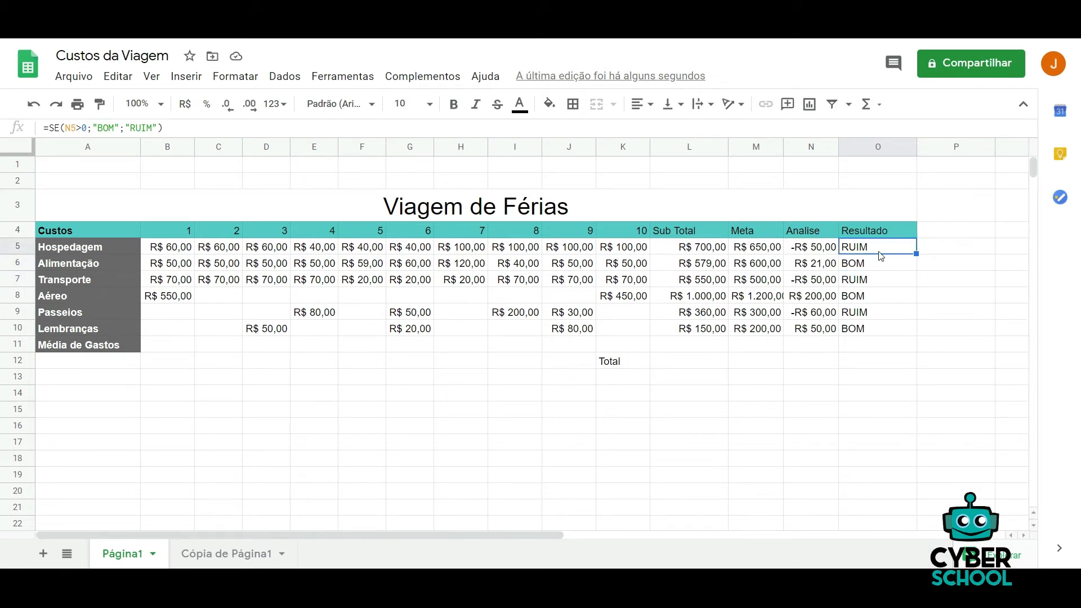
click(879, 265)
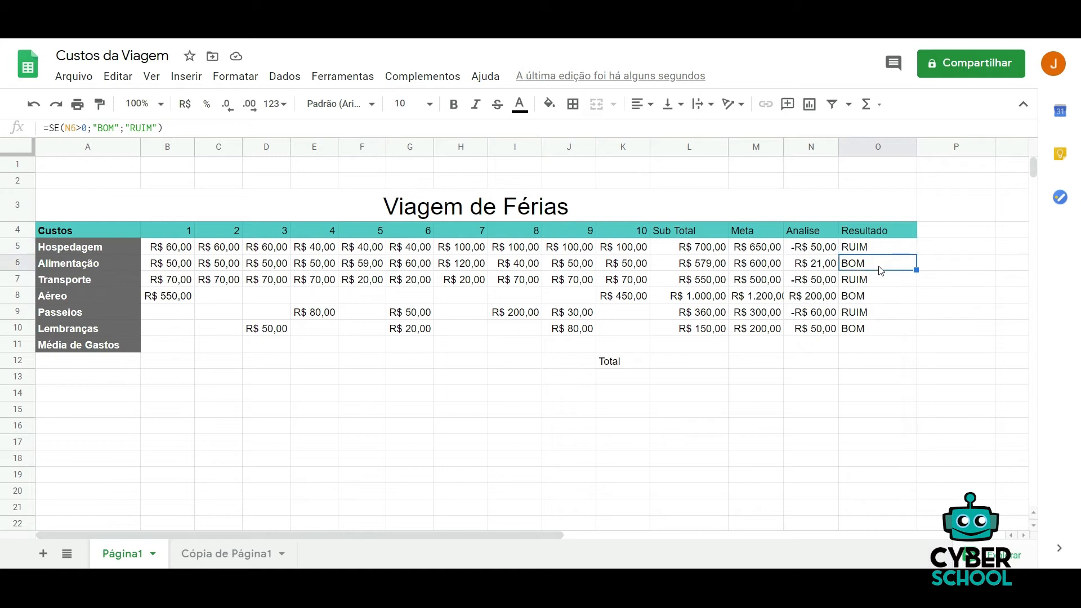
click(879, 279)
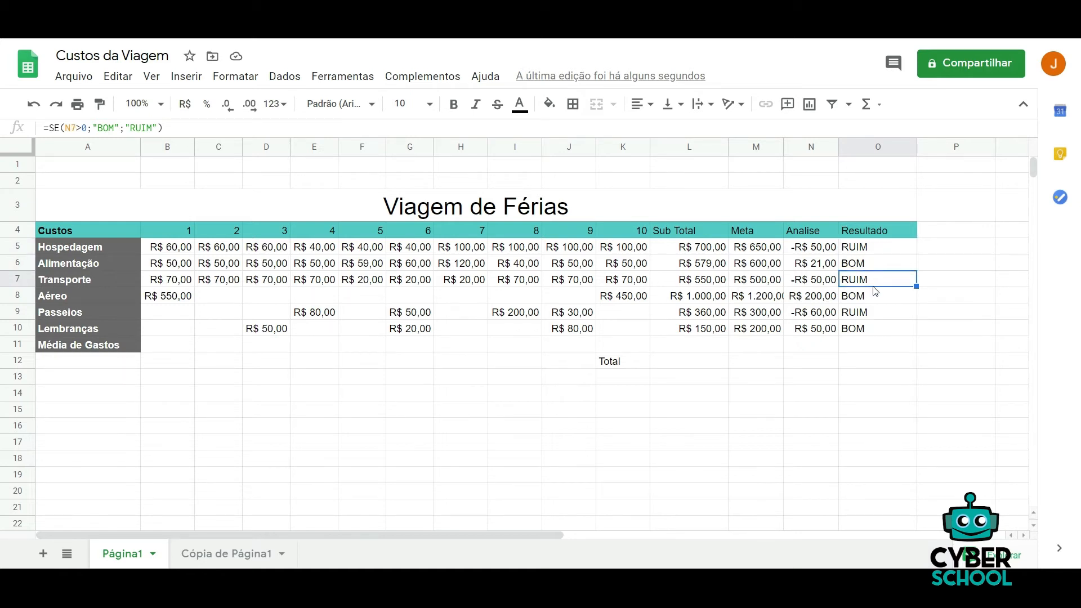
click(872, 299)
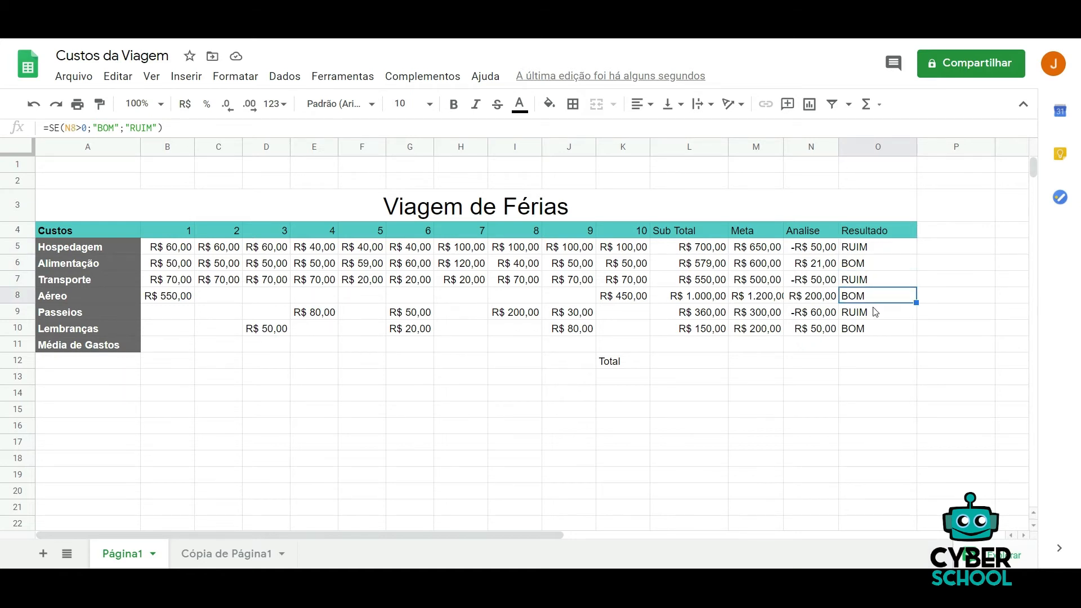
click(875, 311)
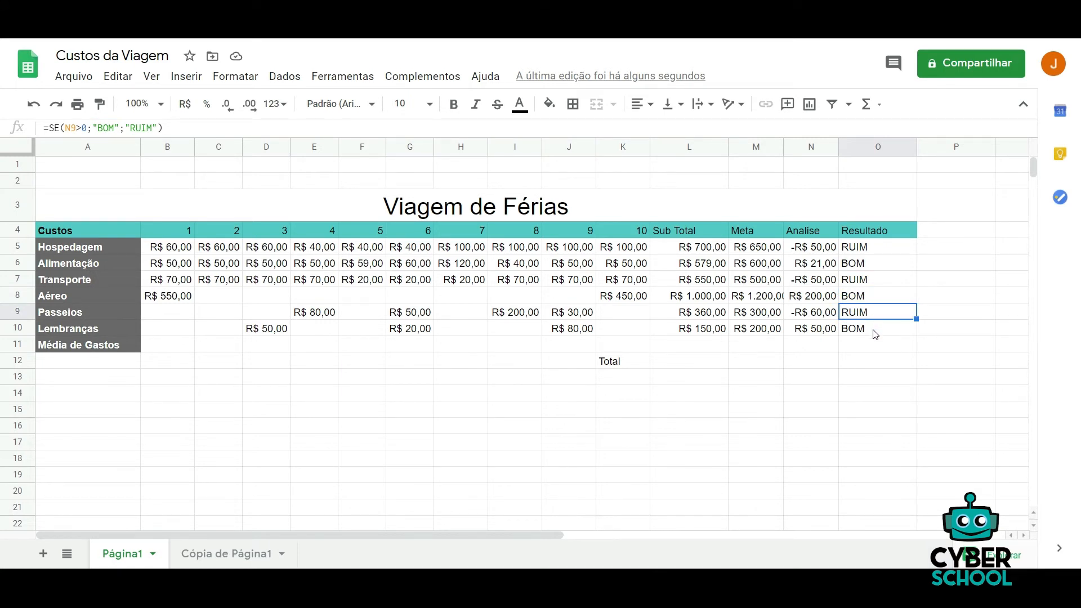
click(875, 334)
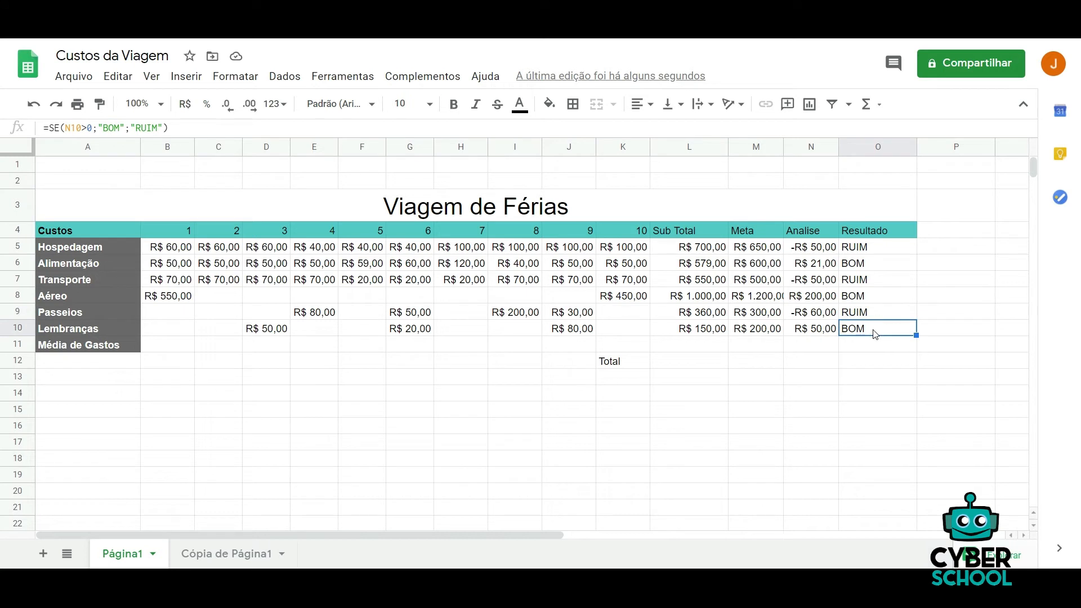
Step: Start a conditional formatting rule on O5 for cells whose text contains "BOM"
click(875, 249)
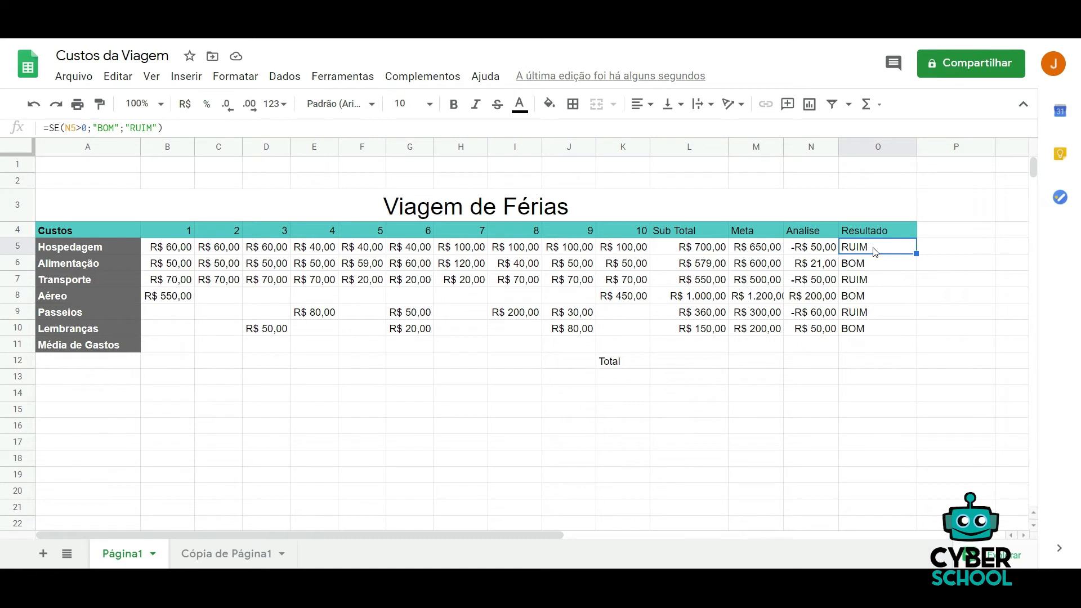
right_click(875, 252)
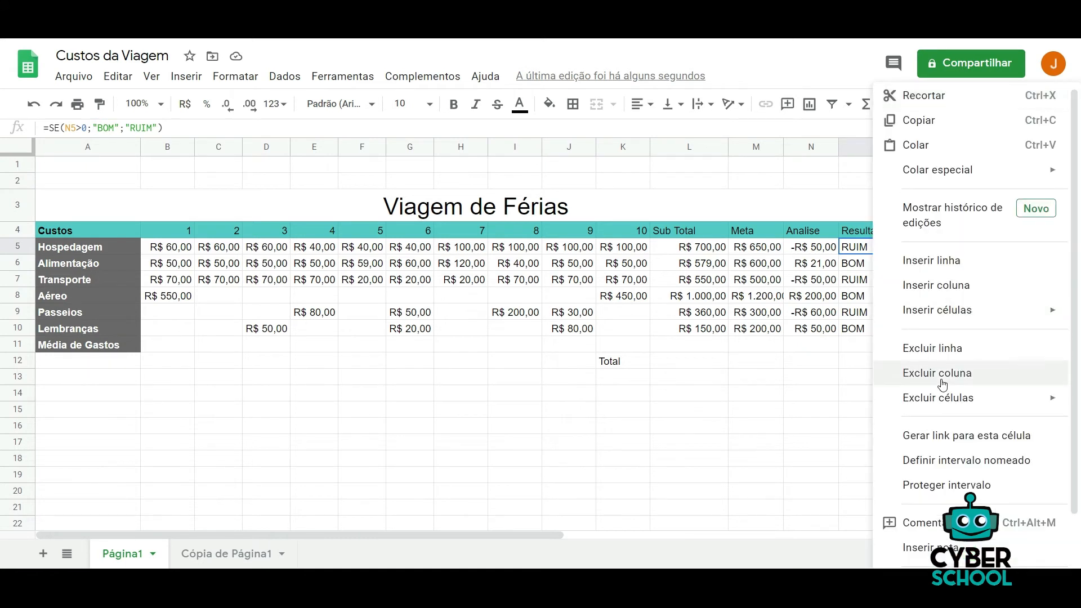
scroll(912, 379, down, 1)
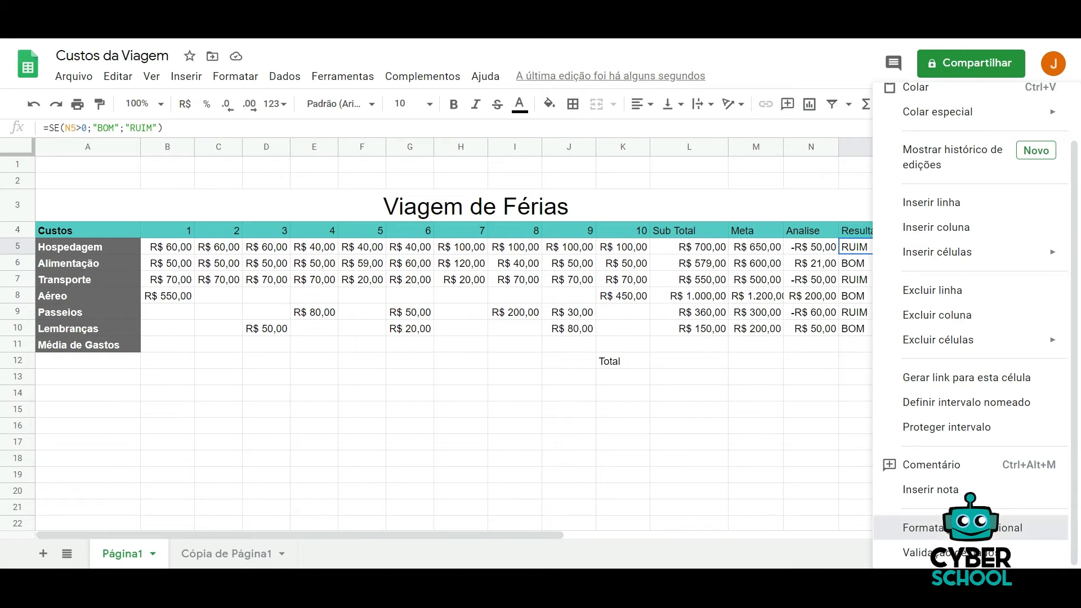
click(923, 528)
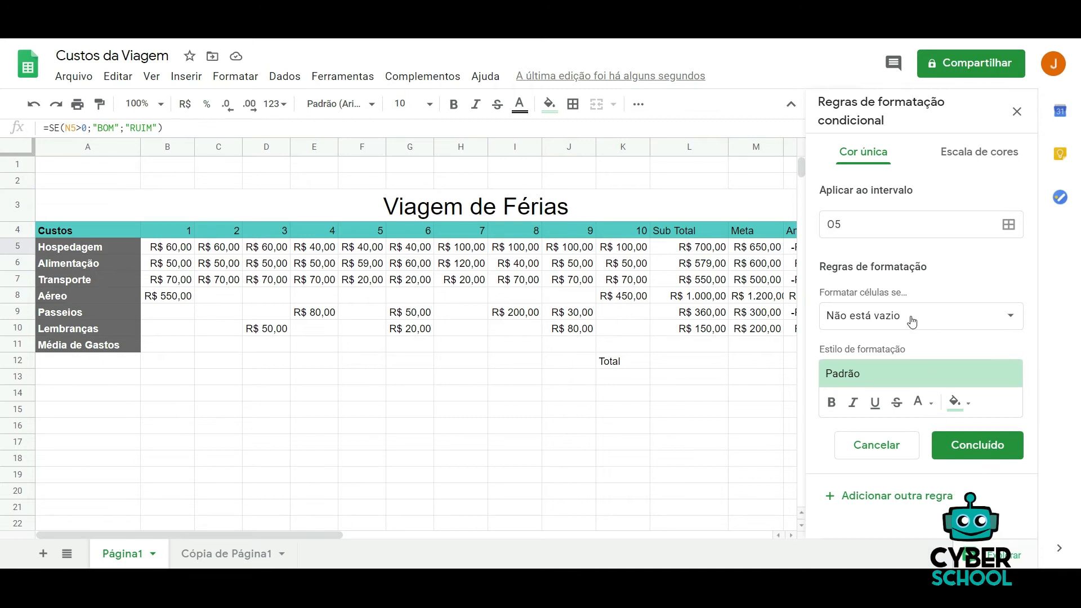
click(941, 321)
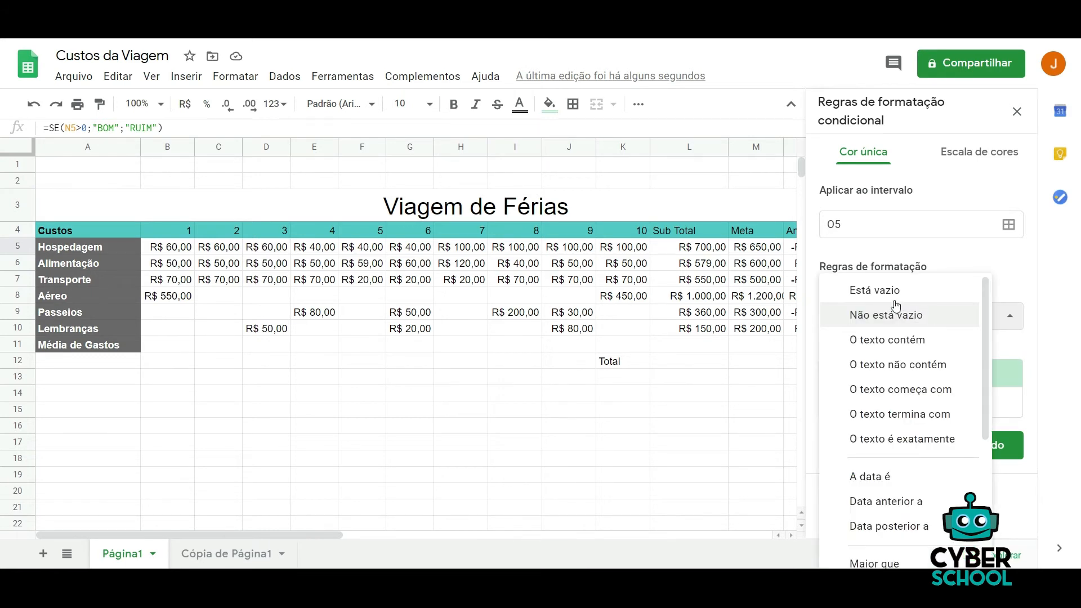
click(882, 318)
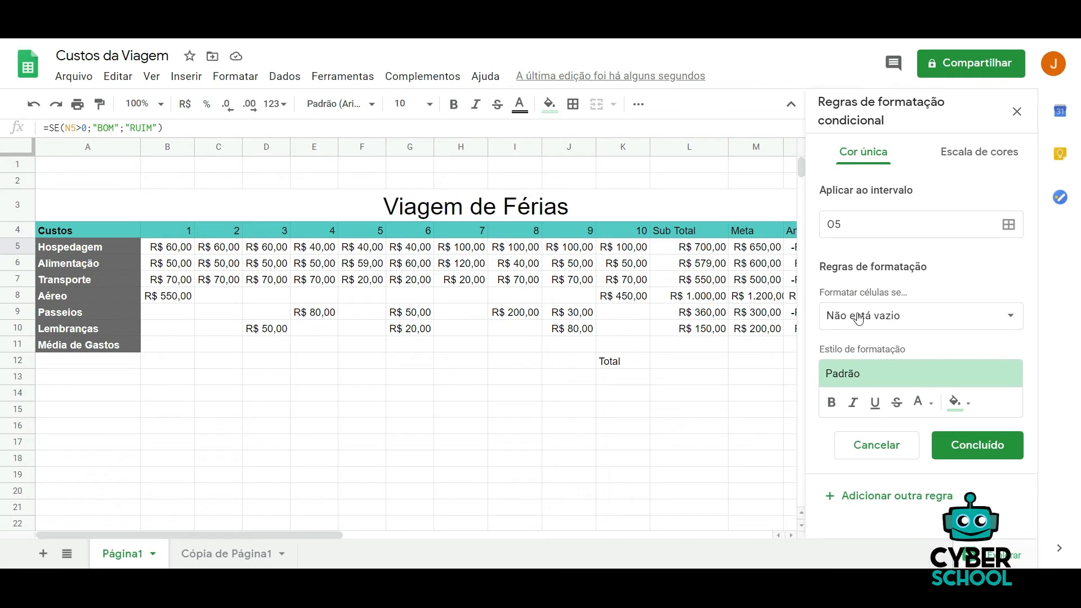
click(897, 319)
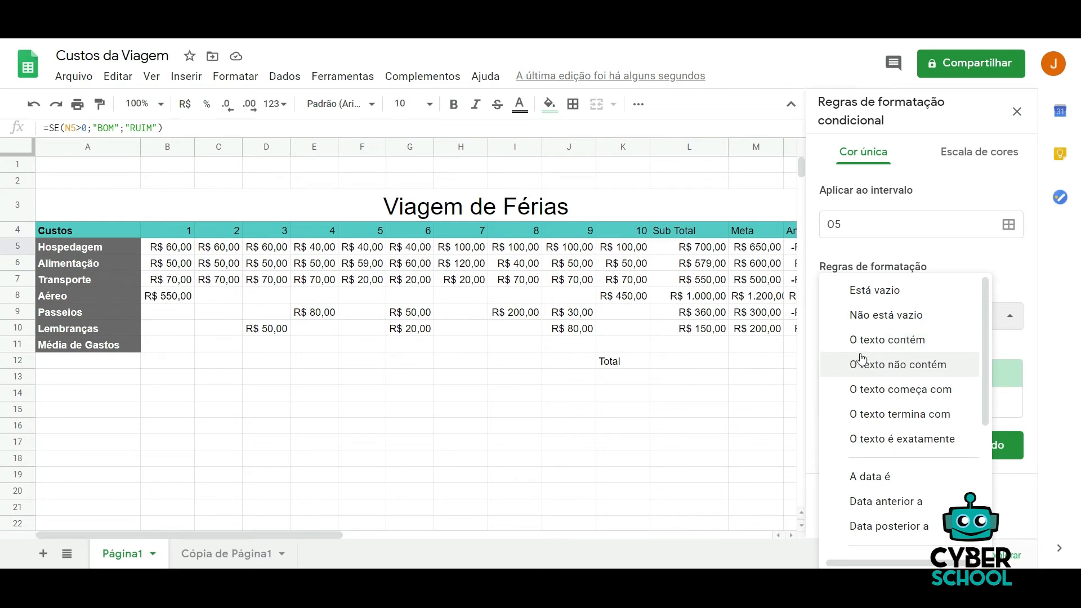
click(893, 340)
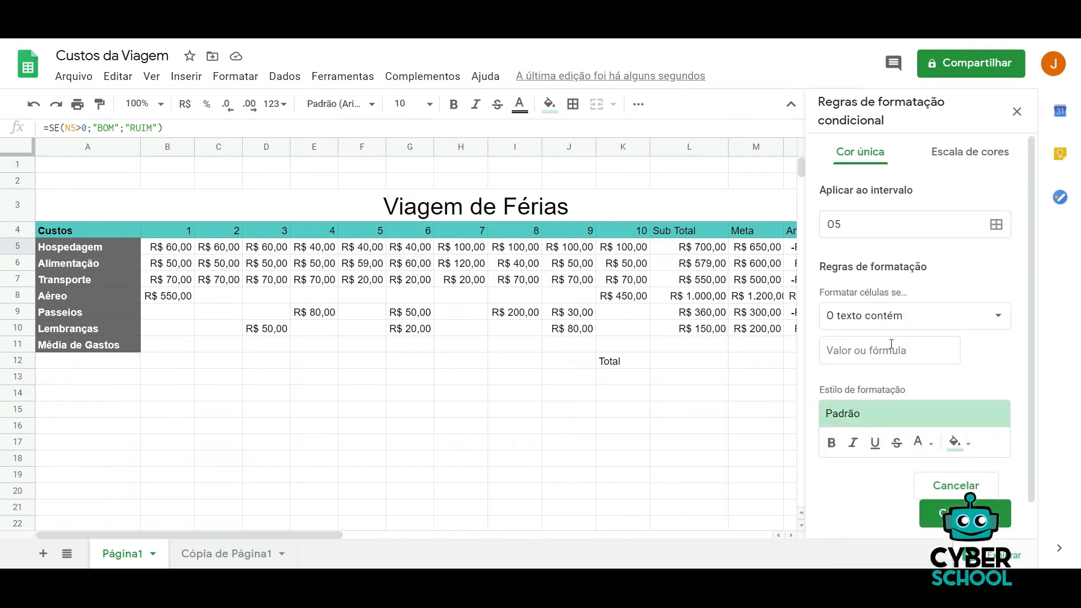
click(886, 346)
text(BOM)
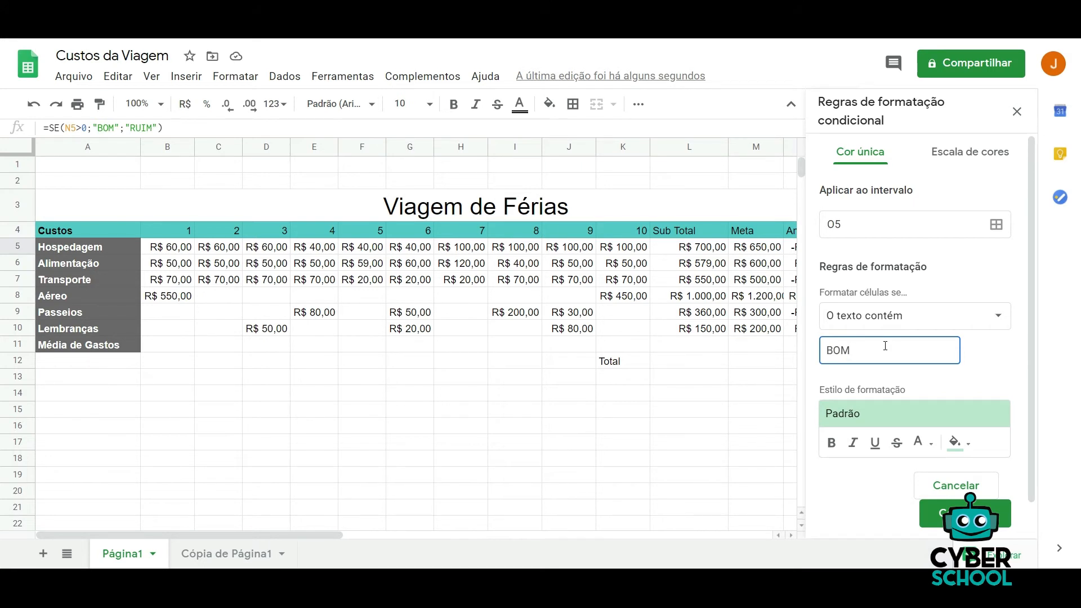
Step: Give the "BOM" rule a light green fill with bold text and save it
click(970, 447)
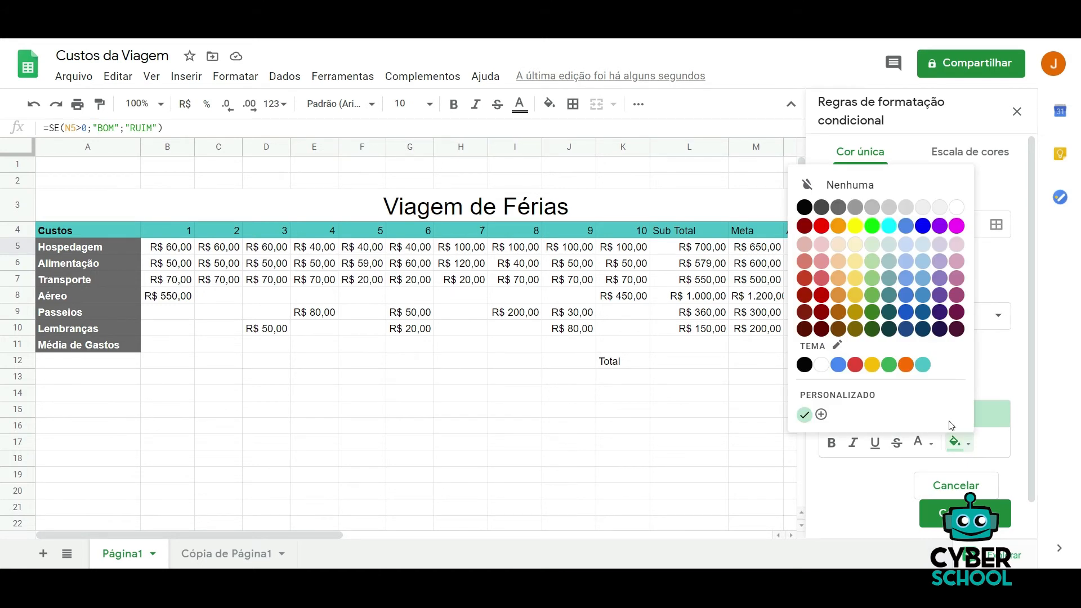
click(872, 279)
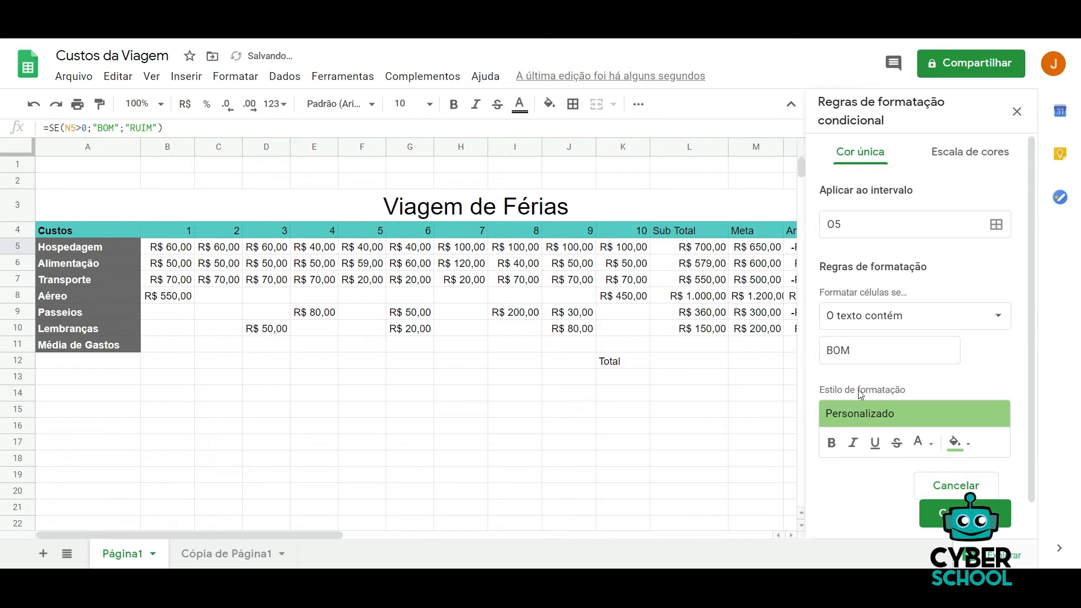
click(833, 444)
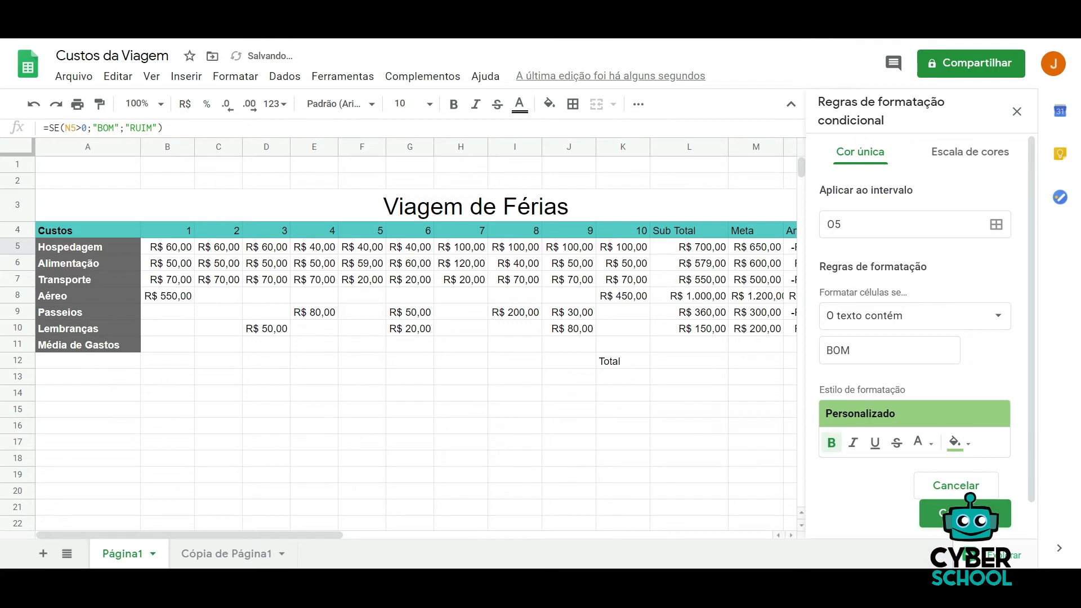
click(965, 514)
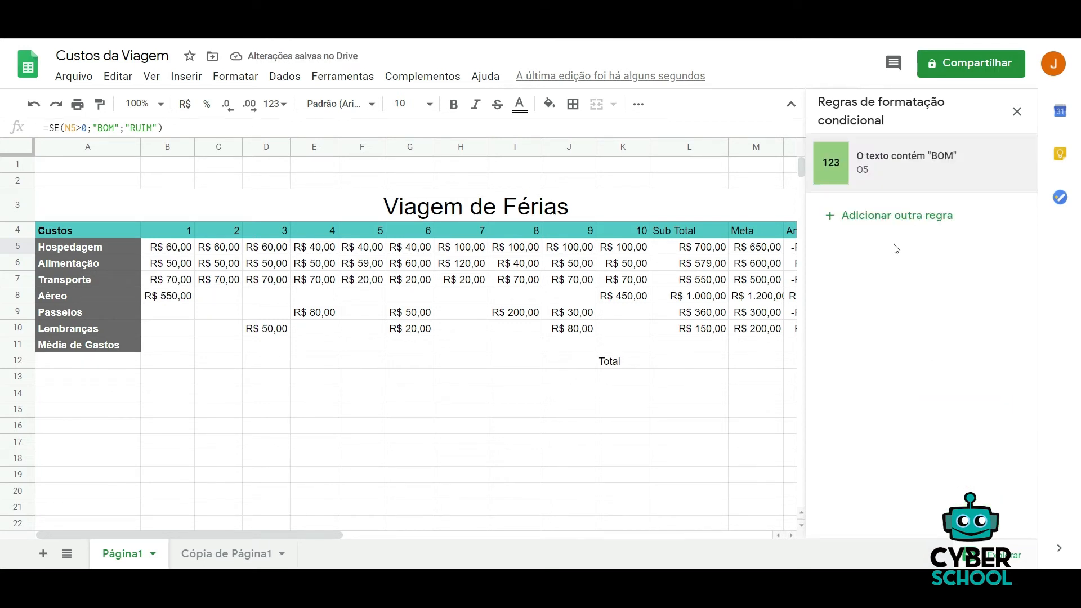
Step: Add another conditional formatting rule on O5 for cells whose text contains "RUIM"
click(901, 216)
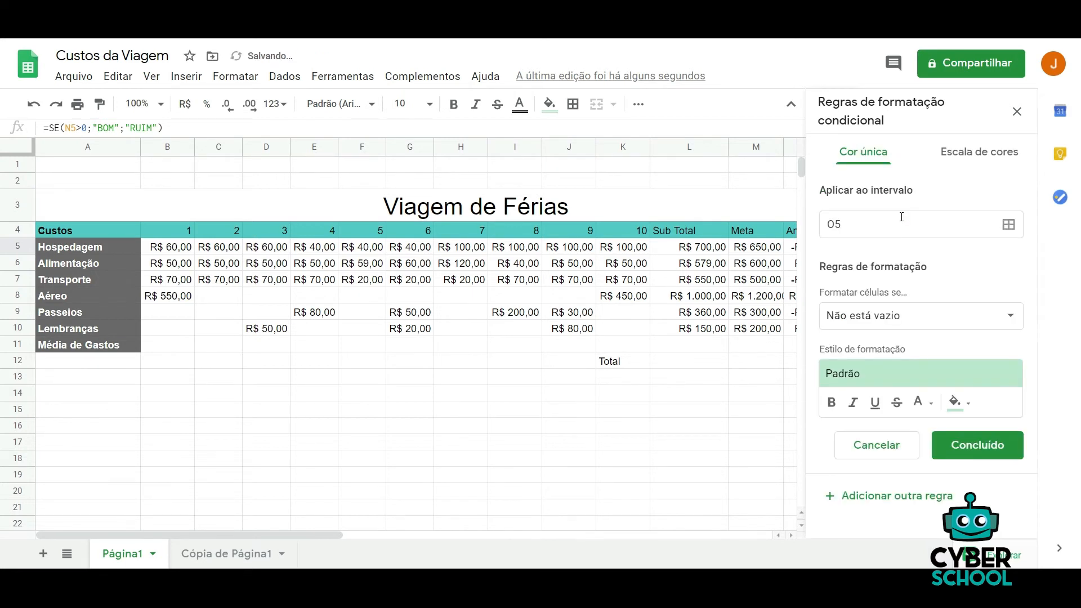
click(910, 322)
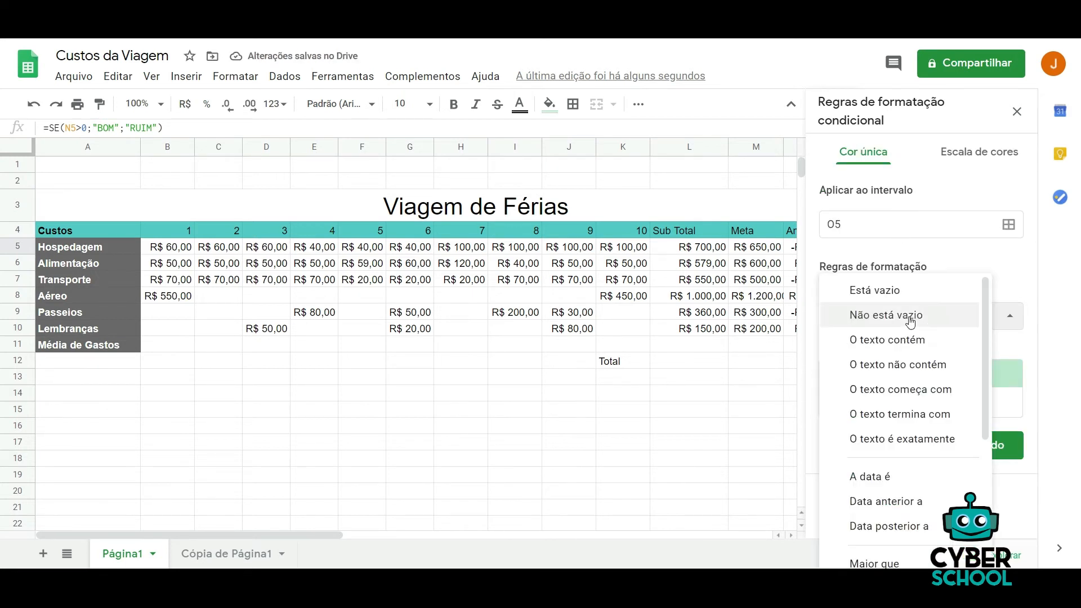
click(910, 338)
click(857, 354)
text(RUIM)
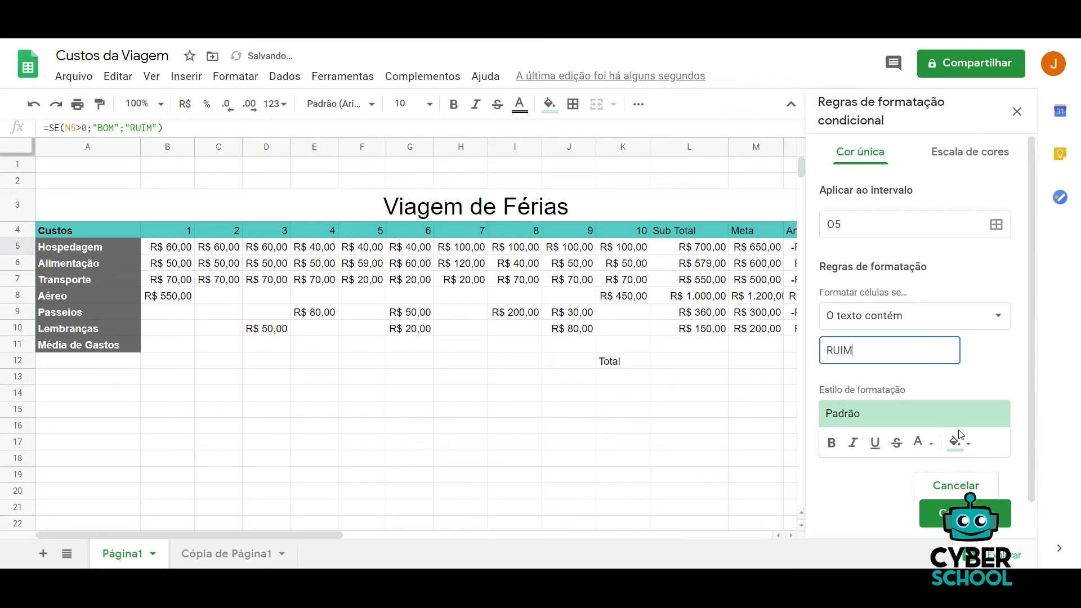
Step: Give the "RUIM" rule a light red fill with bold text, save it and close the formatting rules
click(959, 442)
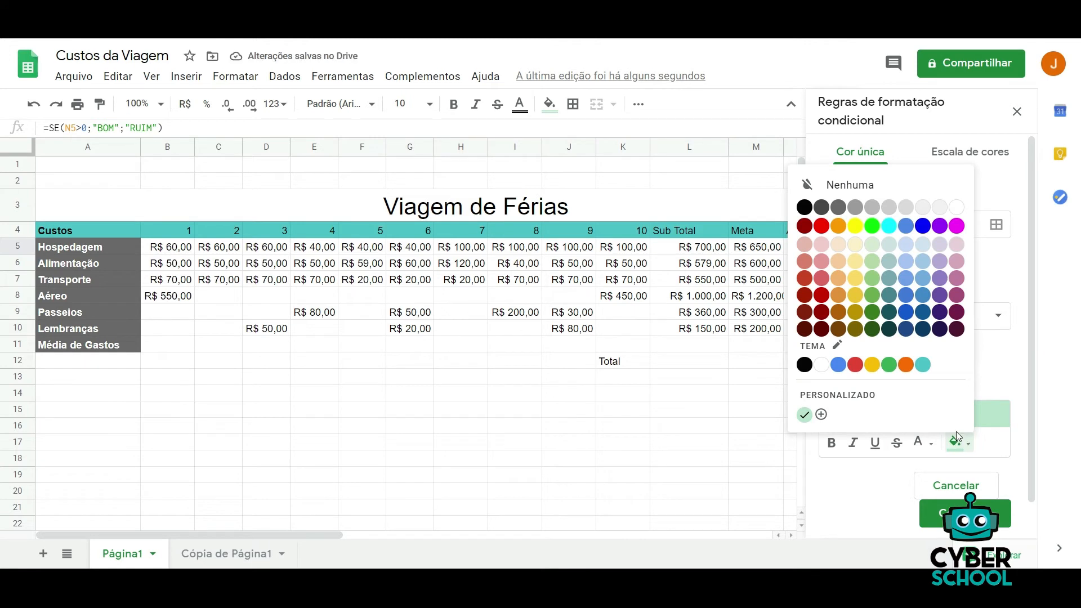
click(823, 280)
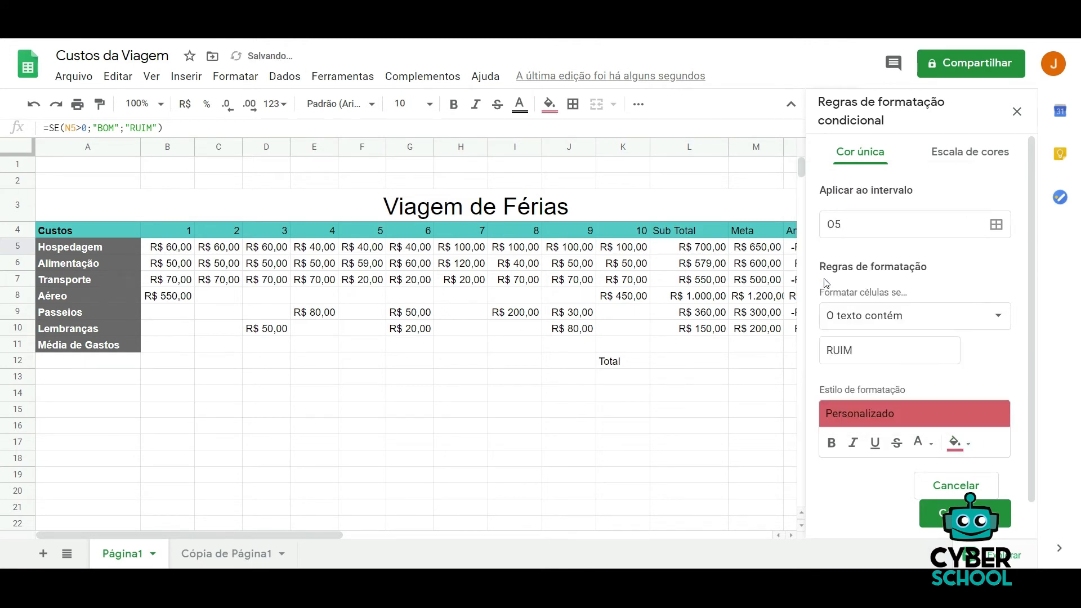
click(832, 445)
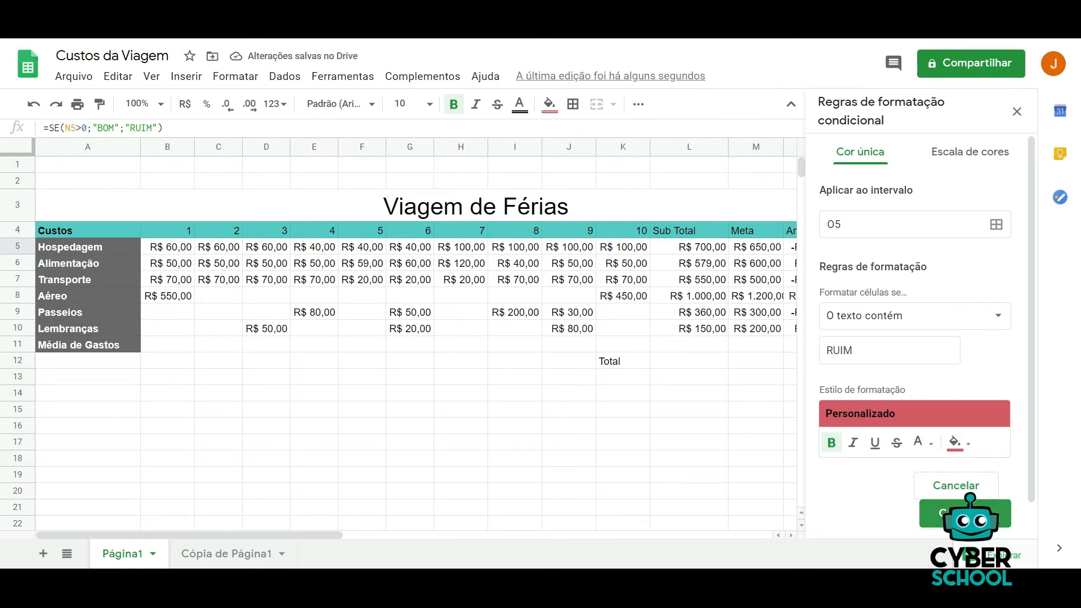
click(957, 514)
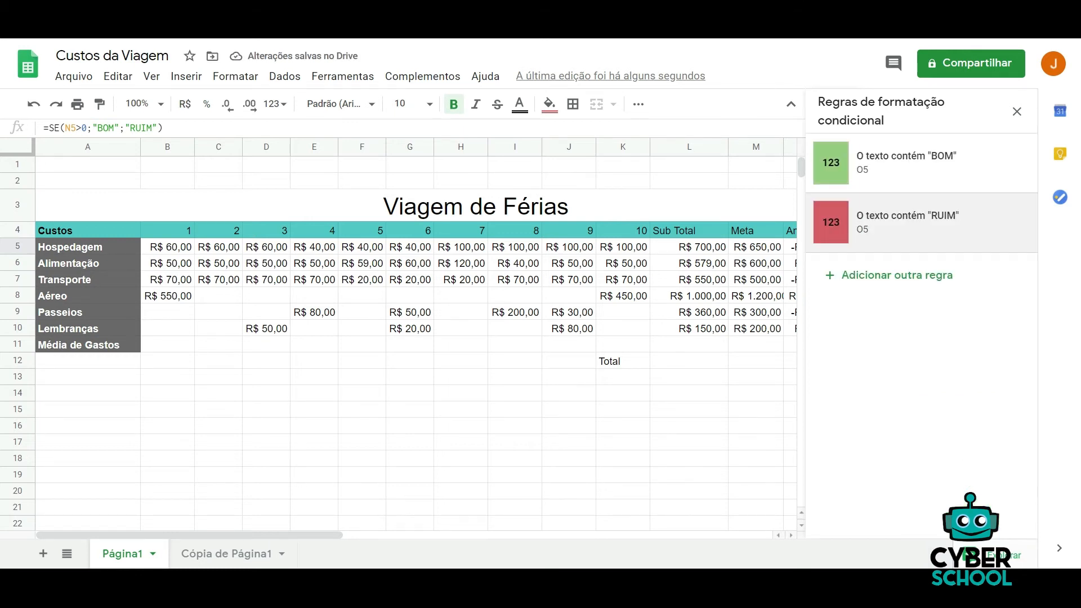
click(1019, 114)
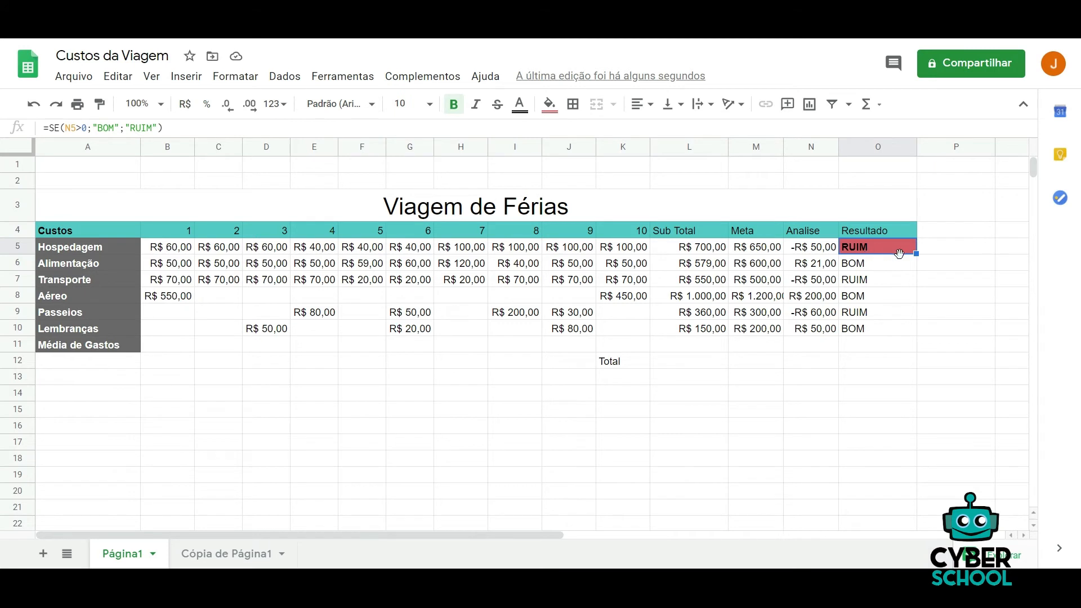
Step: Fill the Resultado formula and its conditional formatting from O5 down to O10
drag(917, 254, 915, 320)
click(887, 293)
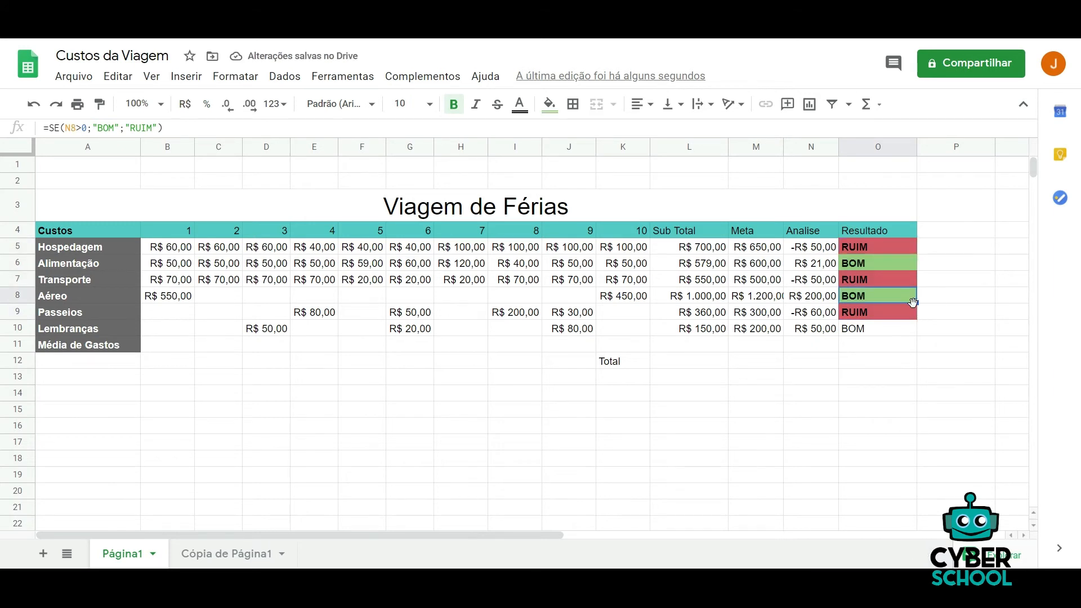
drag(916, 303, 920, 332)
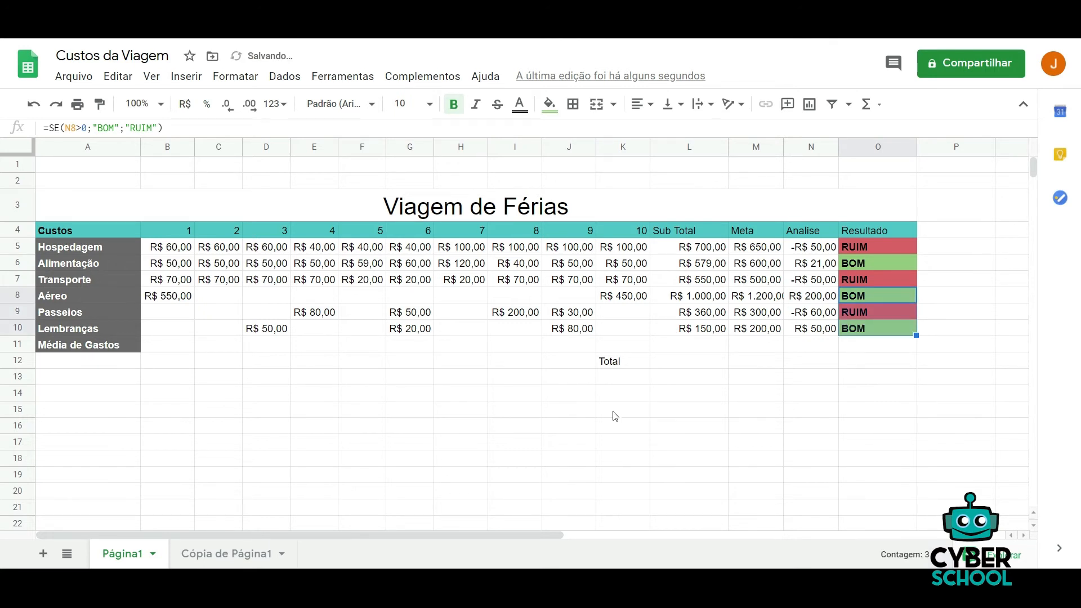
Step: Review the Transporte row's daily costs, subtotal, target and Analise difference
click(382, 282)
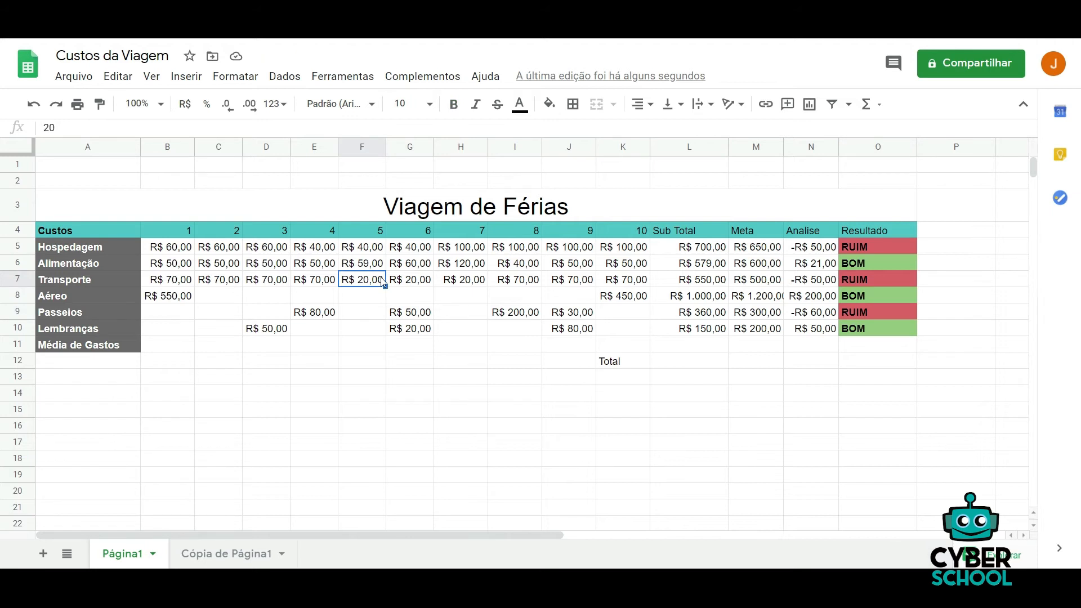
key(Right)
key(Right)
key(Right)
key(Right)
key(Right)
key(Right)
key(Right)
key(Right)
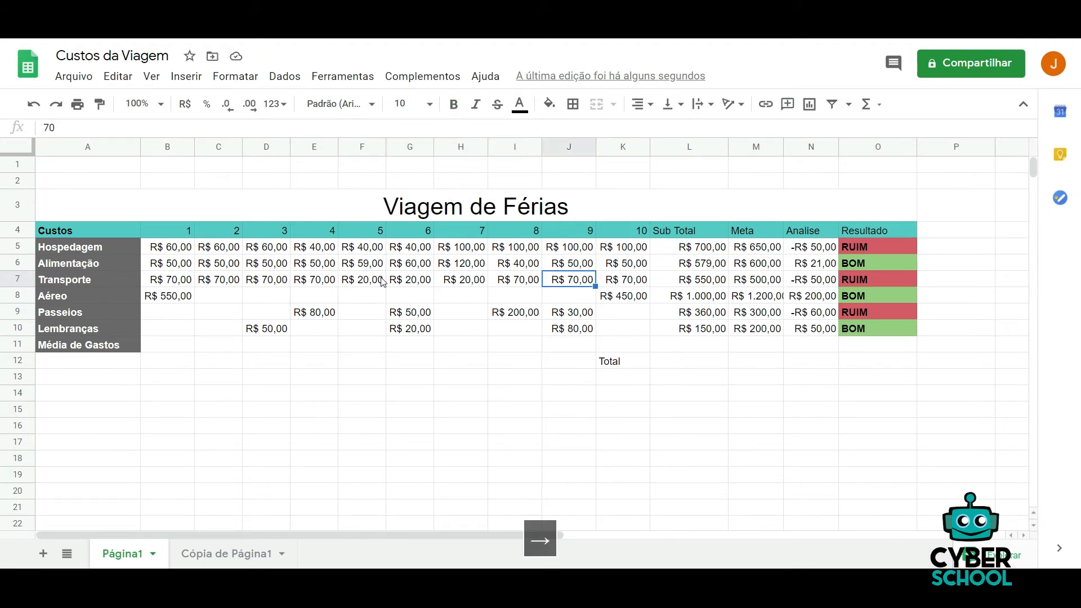
key(Right)
key(Right)
key(Left)
key(Left)
key(Left)
key(Right)
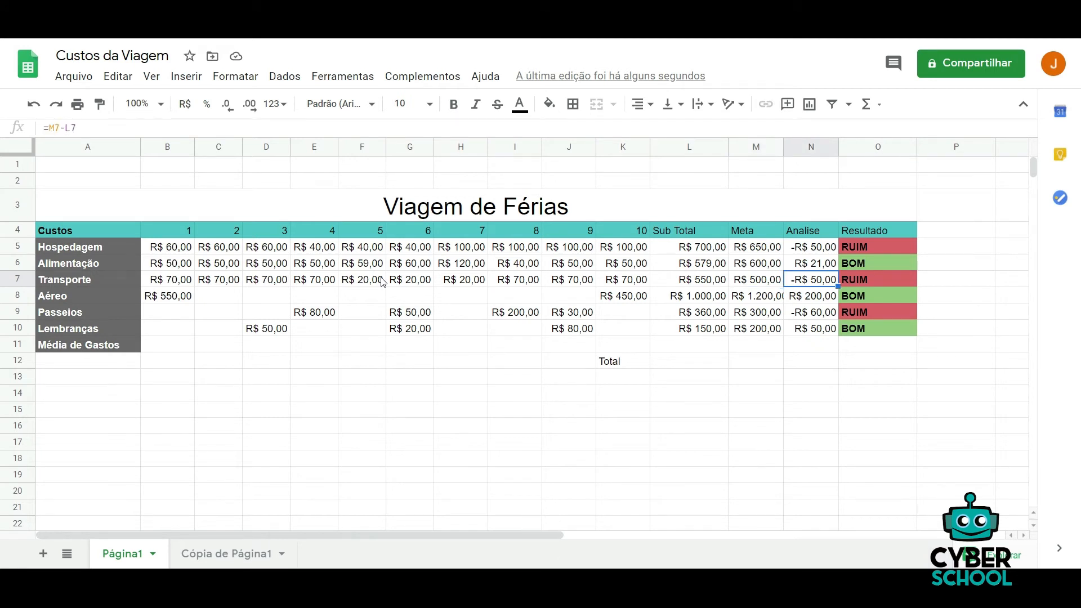
Step: Set the Transporte cost for day 9 in J7 to 0
key(Left)
key(Left)
key(Left)
key(Left)
key(Left)
key(Right)
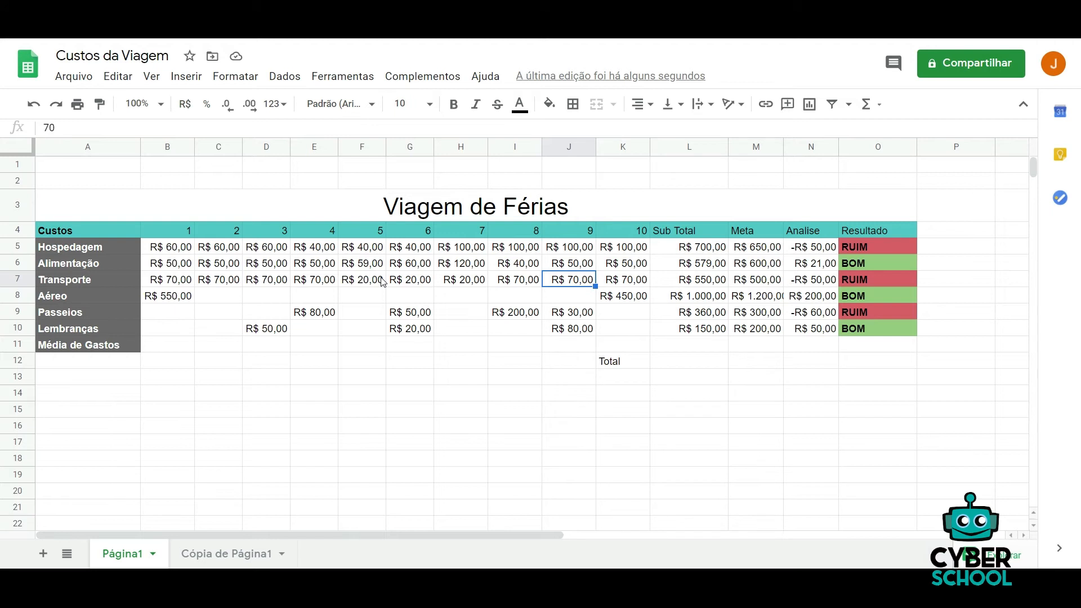
text(0)
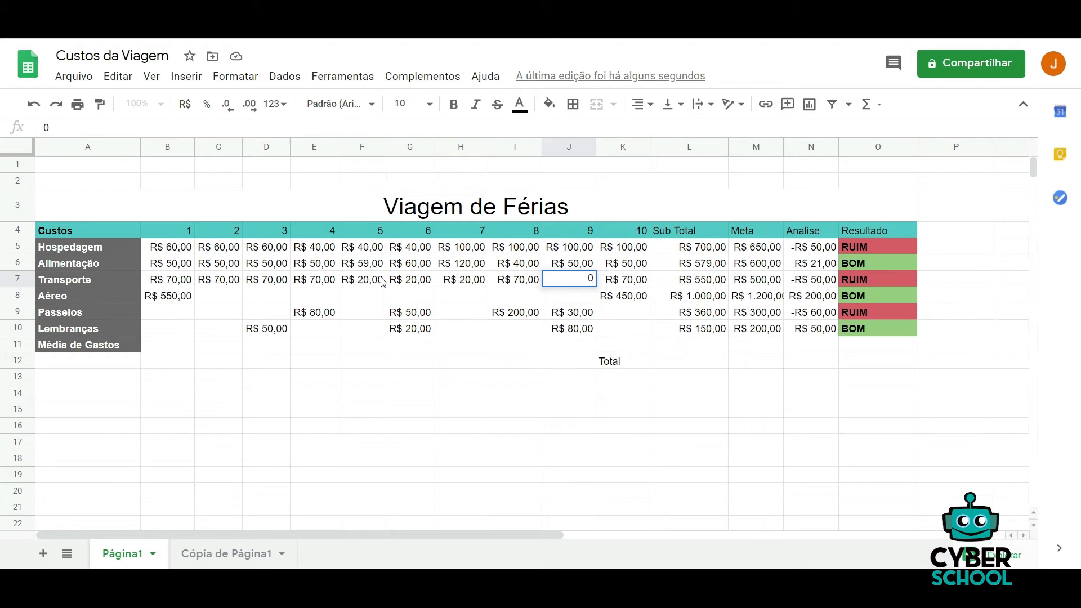
key(Return)
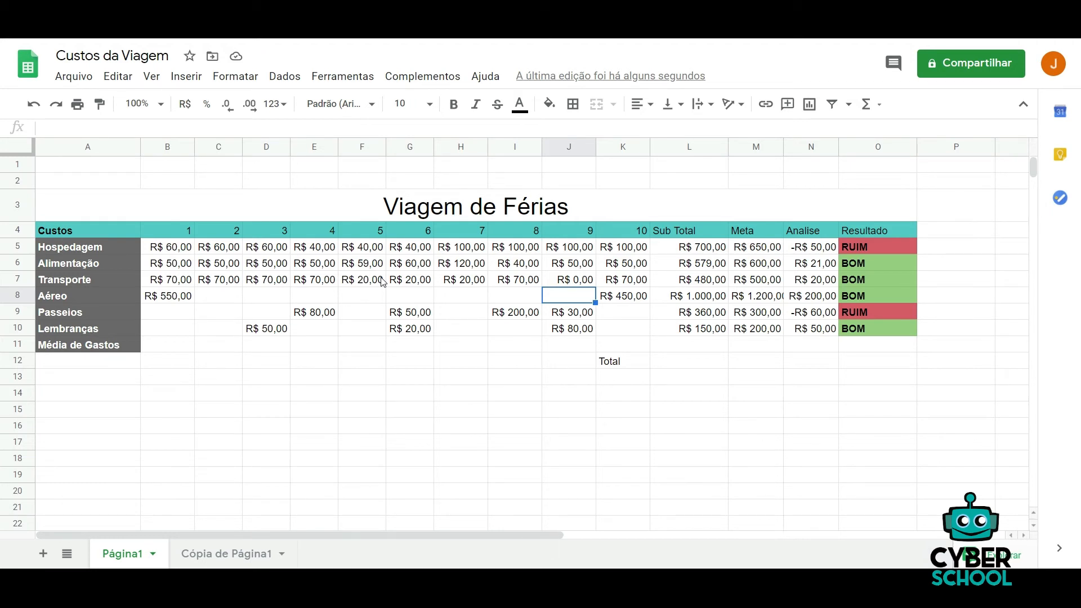
Step: Examine the Hospedagem row from its day 9 cost across to the Analise difference
key(Up)
key(Up)
key(Up)
key(Right)
key(Right)
key(Right)
key(Right)
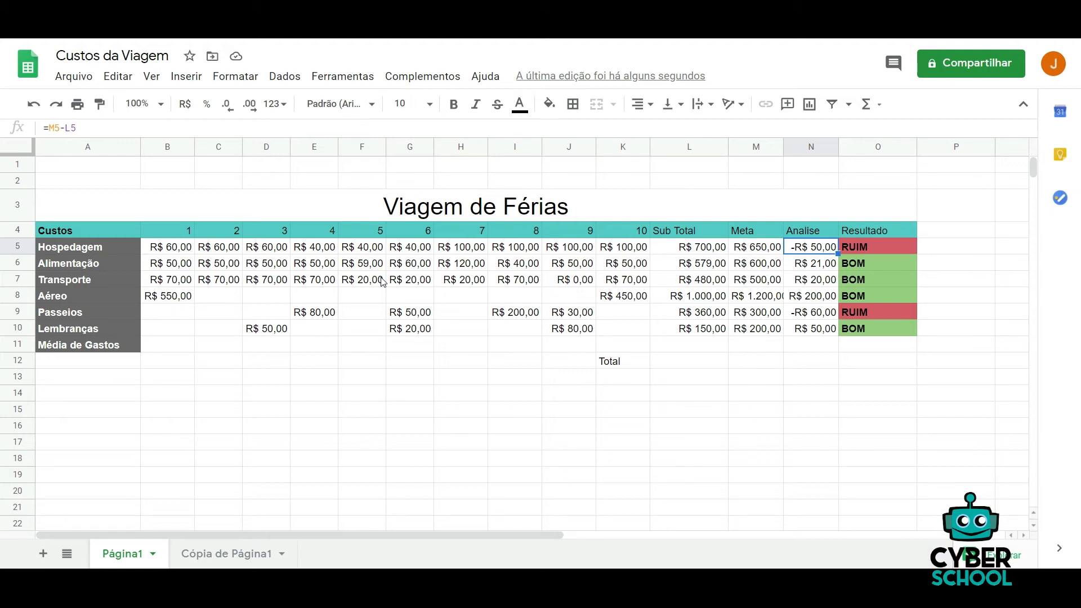
key(Left)
key(Left)
key(Left)
key(Left)
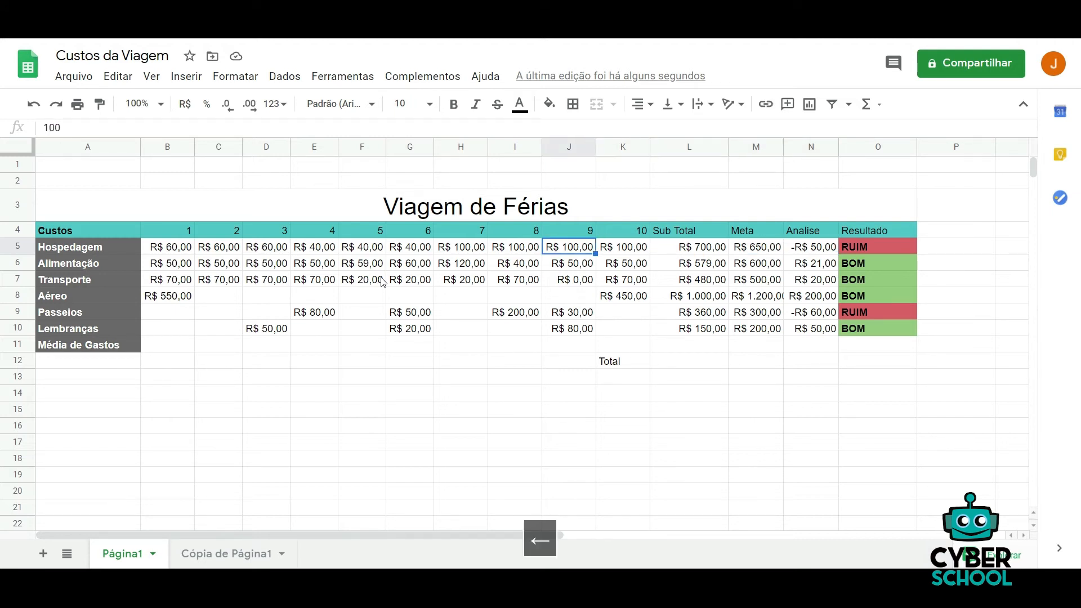
Step: Examine the daily costs in the Passeios row and the Analise formula in N9
key(Down)
key(Down)
key(Down)
key(Down)
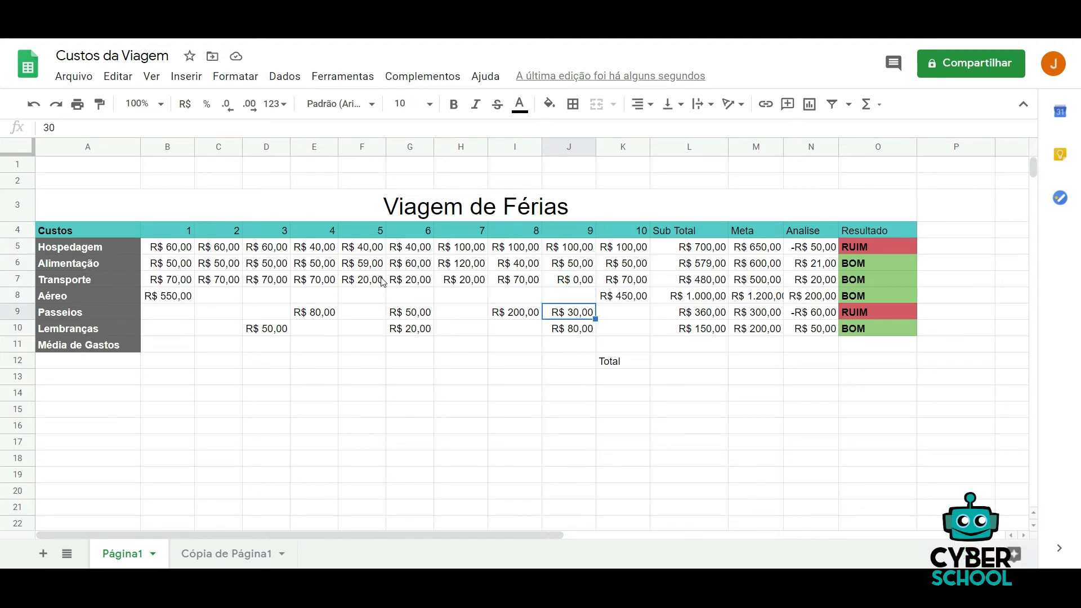
key(Left)
key(Left)
key(Left)
key(Left)
key(Left)
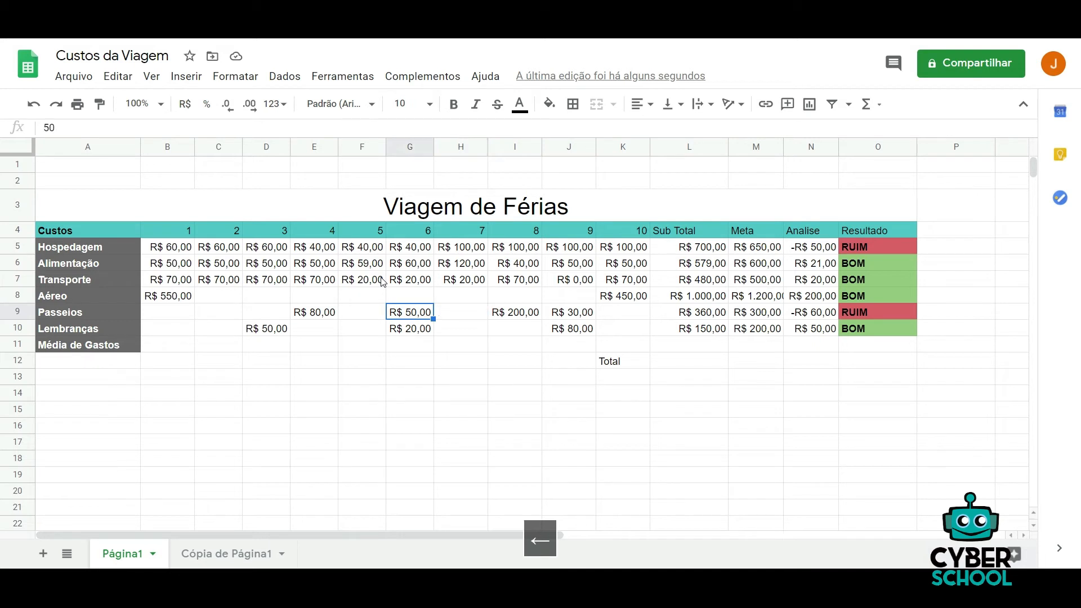
key(Left)
key(Left)
key(Left)
key(Right)
key(Right)
key(Right)
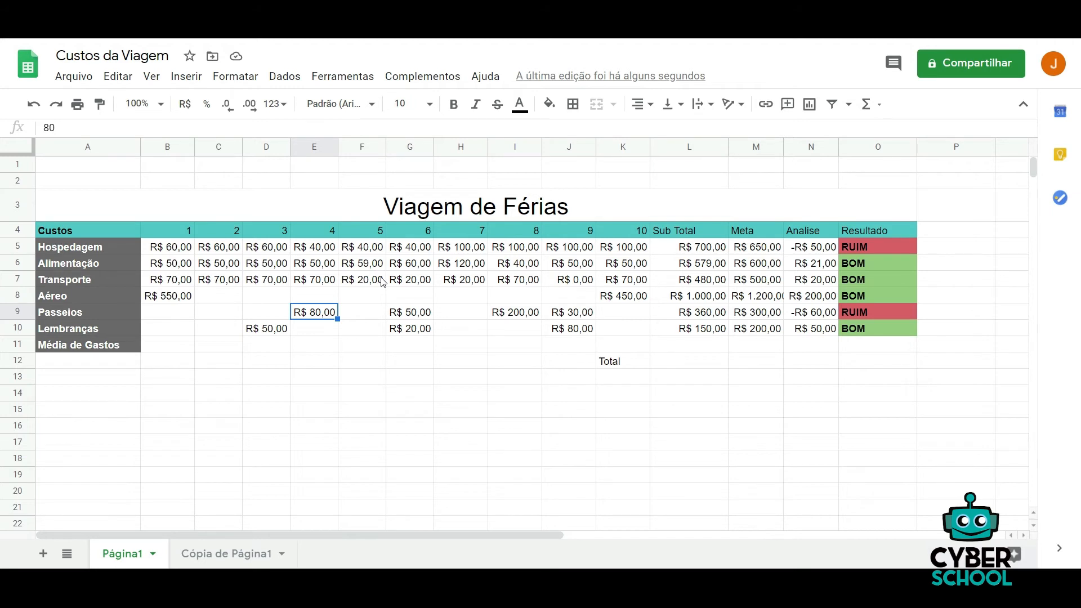
click(826, 317)
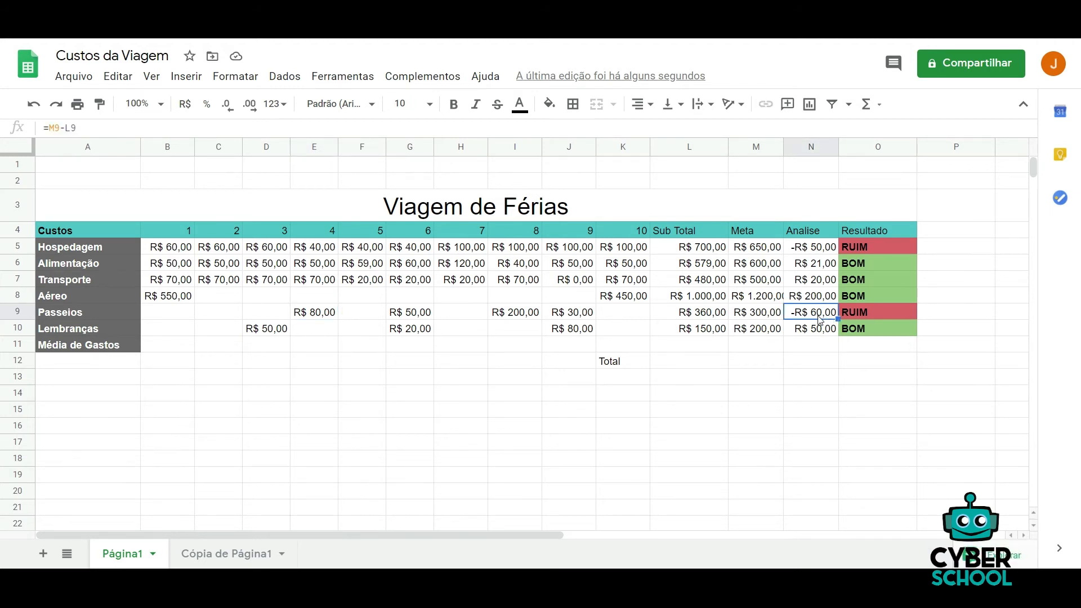
Step: Clear the Passeios cost for day 4 in E9 and check the row's Resultado and Analise formulas
click(319, 319)
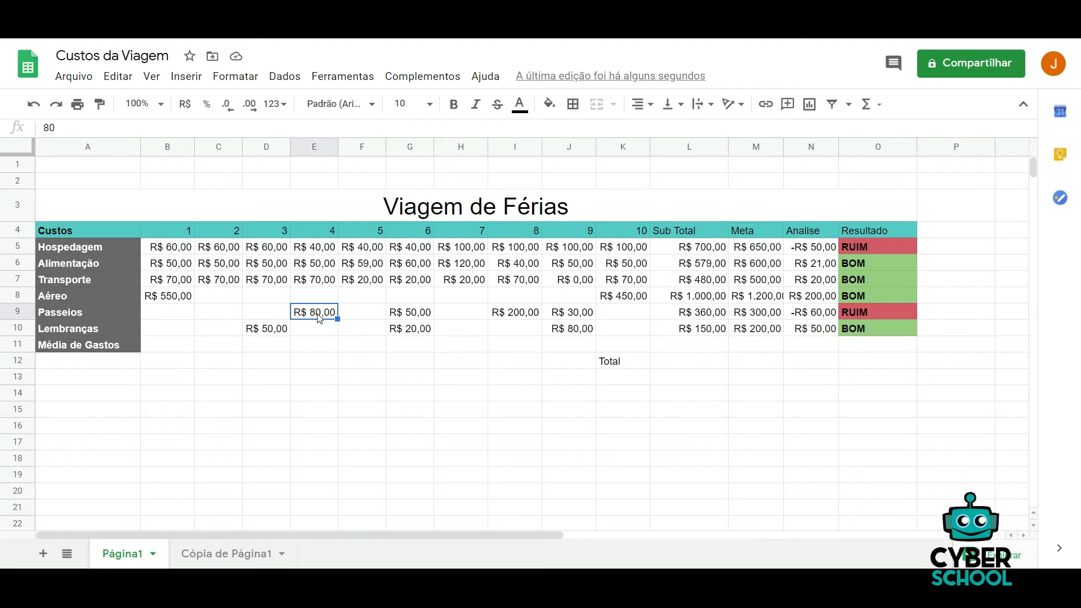
key(Delete)
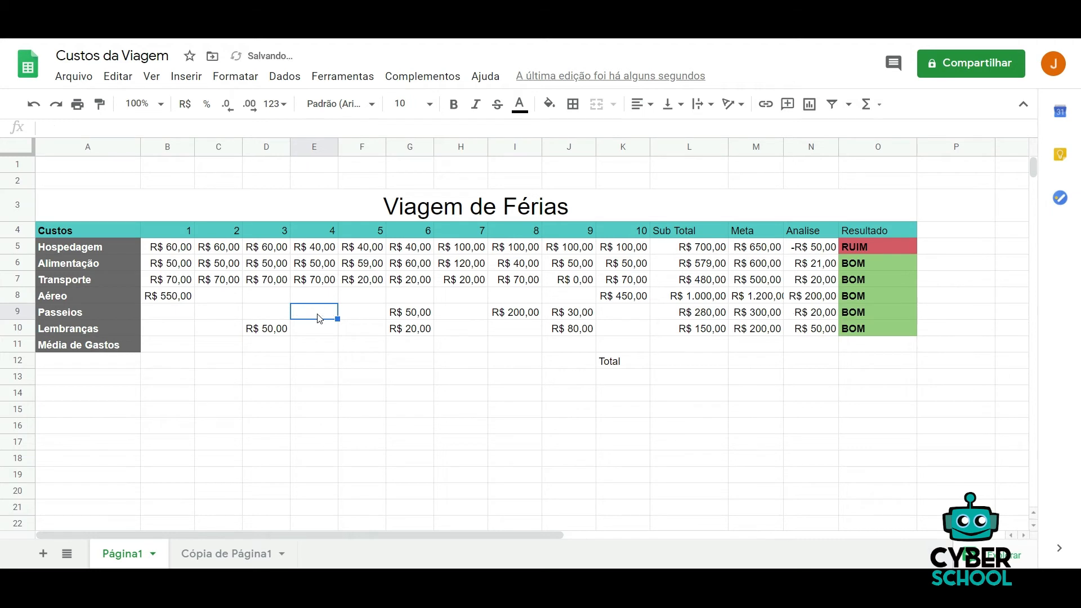
click(867, 312)
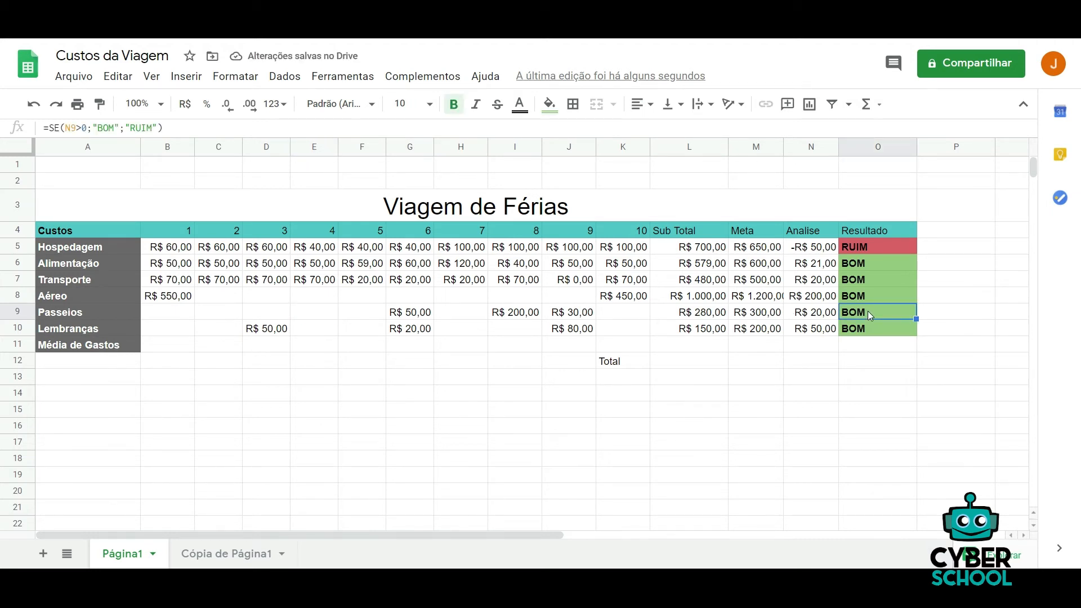
click(76, 313)
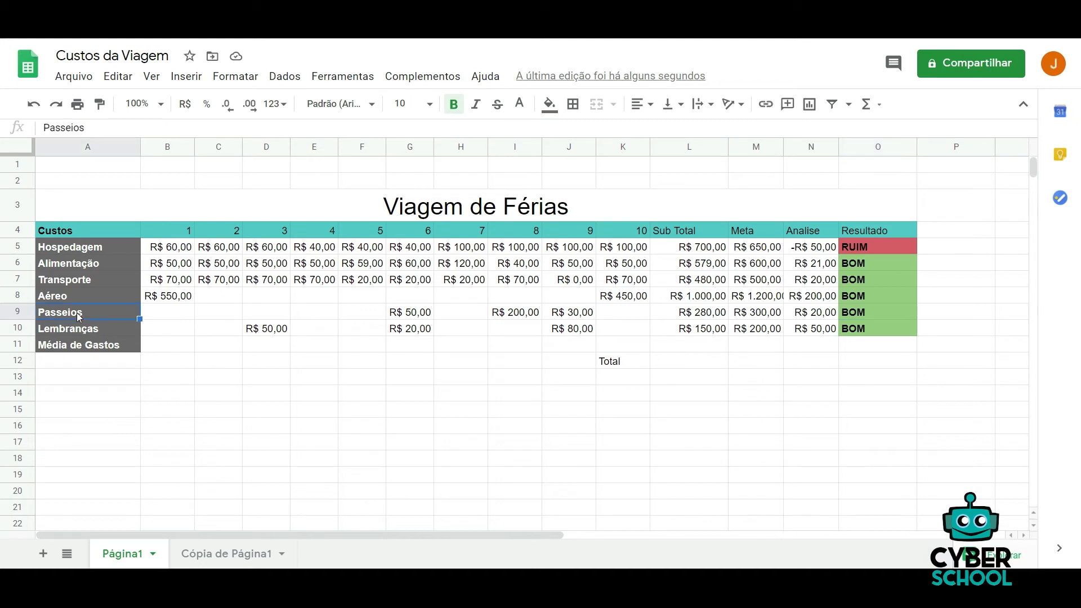
click(833, 315)
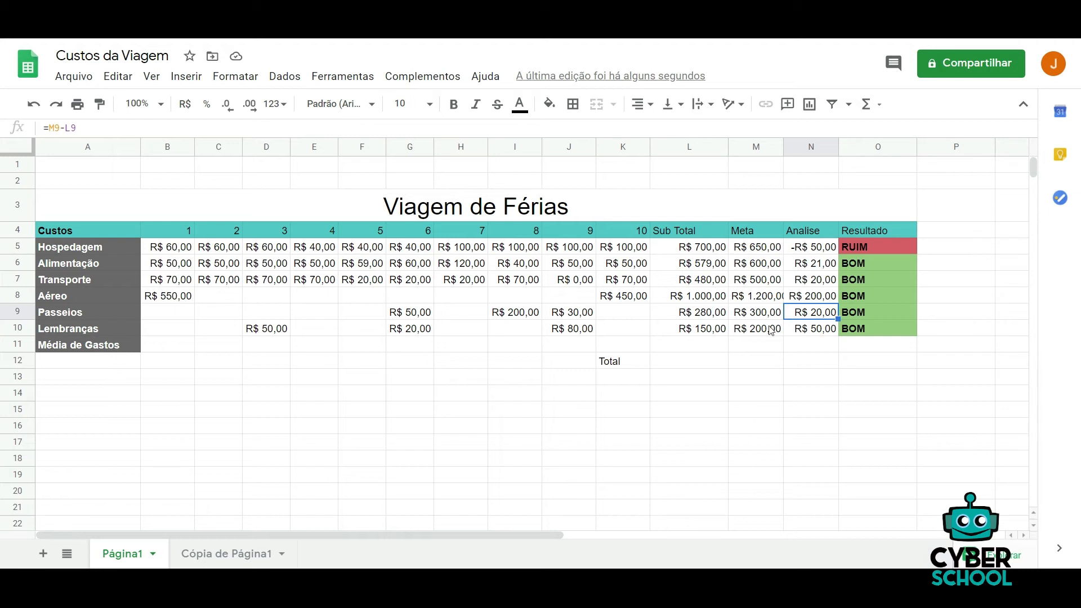
Step: Set the Passeios costs to 60 for day 6 in G9 and 50 for day 3 in D9
click(415, 317)
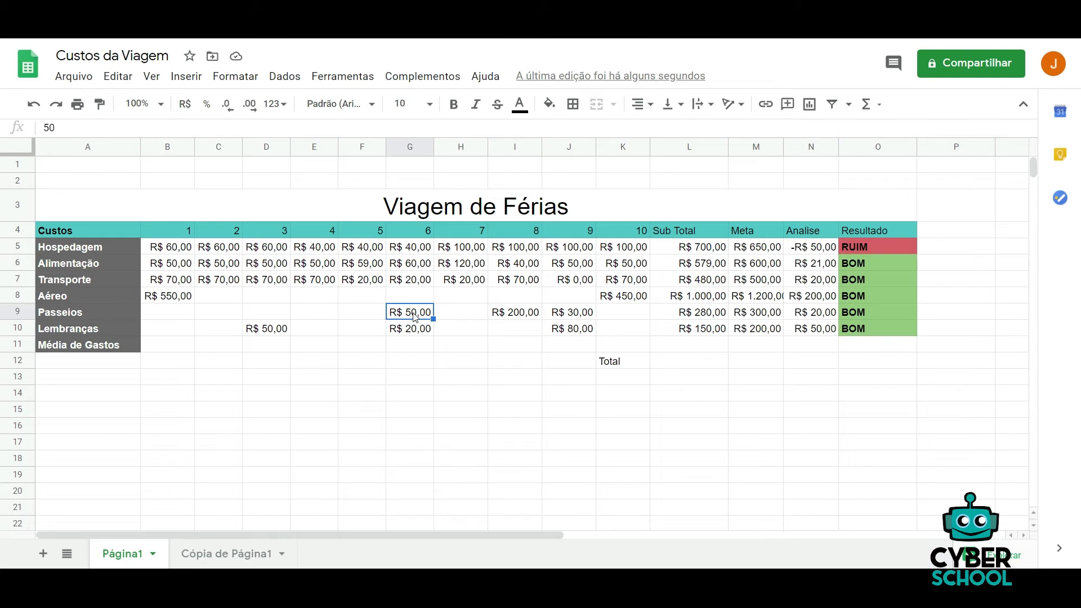
text(60)
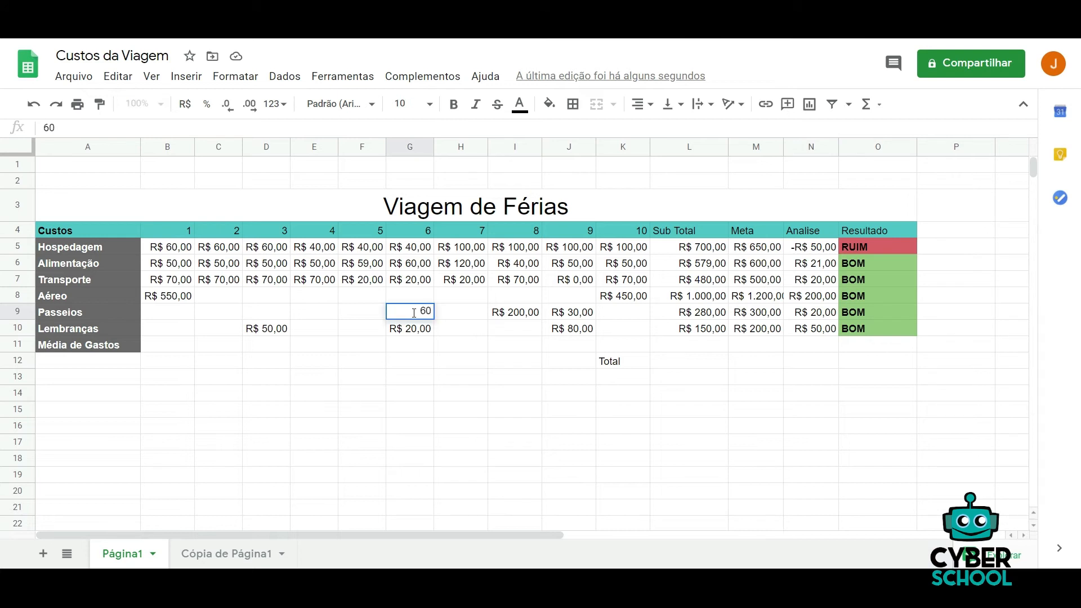
key(Return)
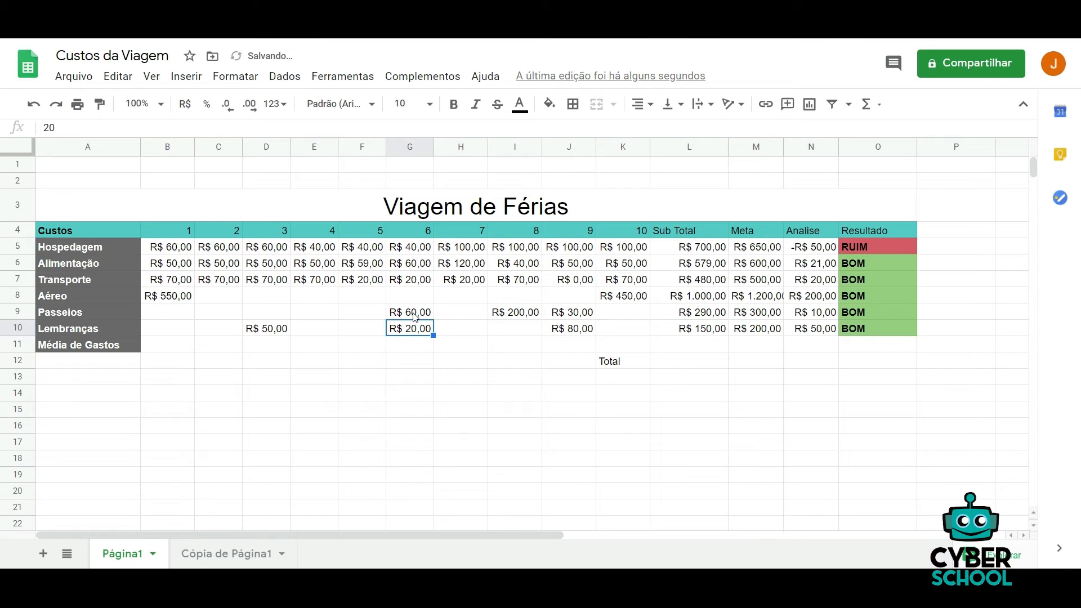
click(268, 313)
text(50)
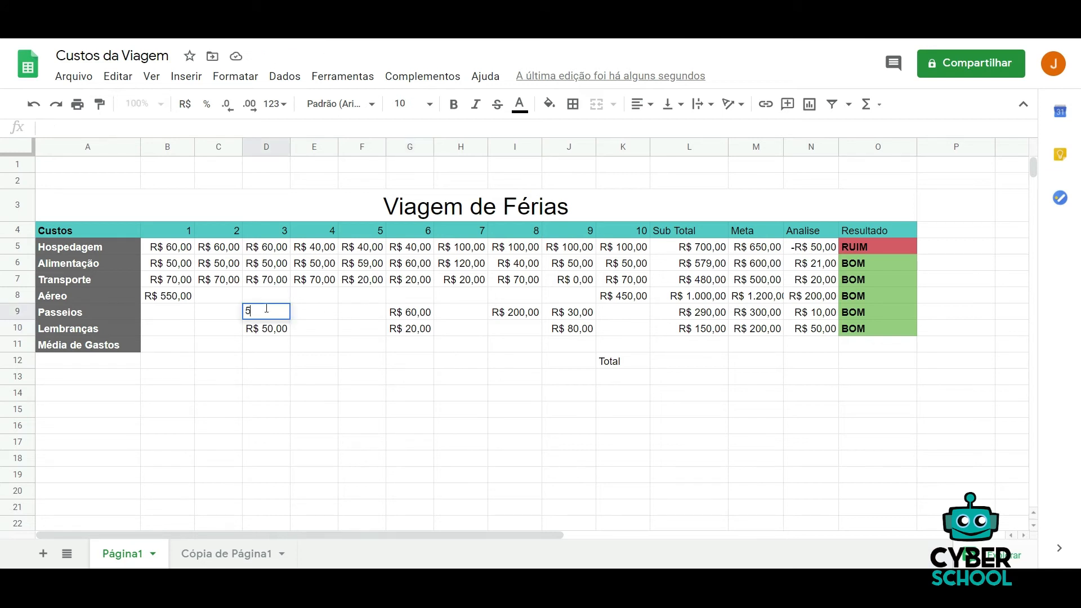
Step: Set the Passeios cost for day 6 in G9 to 20
click(414, 316)
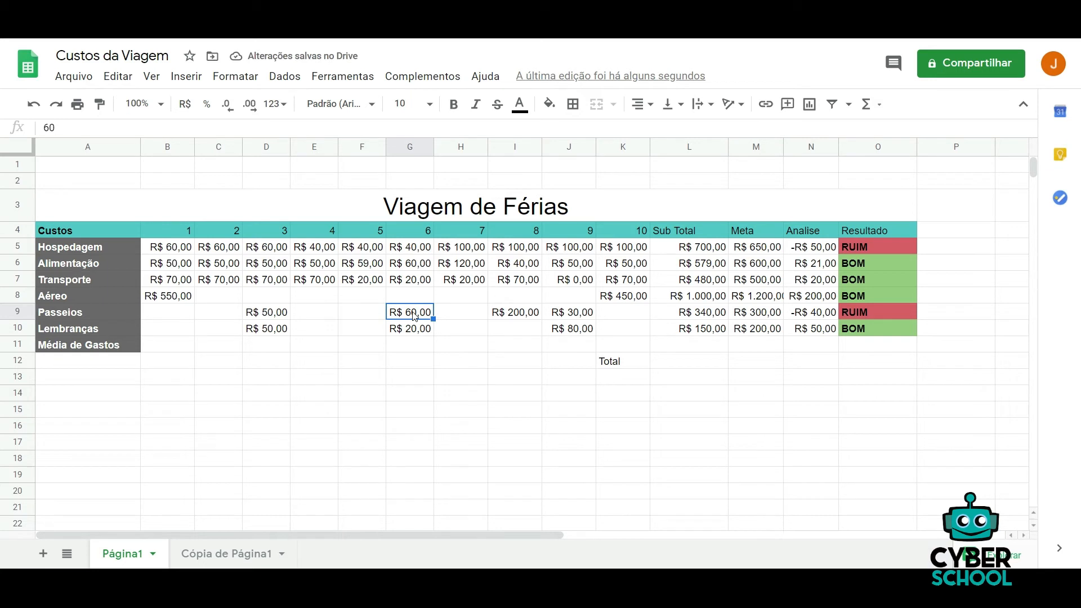
text(3)
key(BackSpace)
text(20)
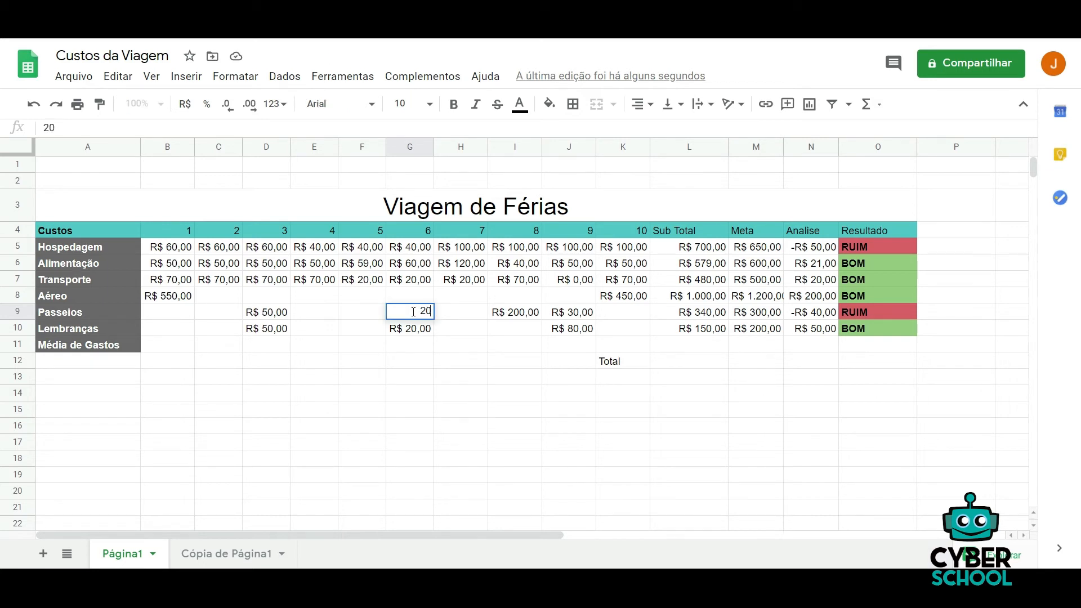
key(Return)
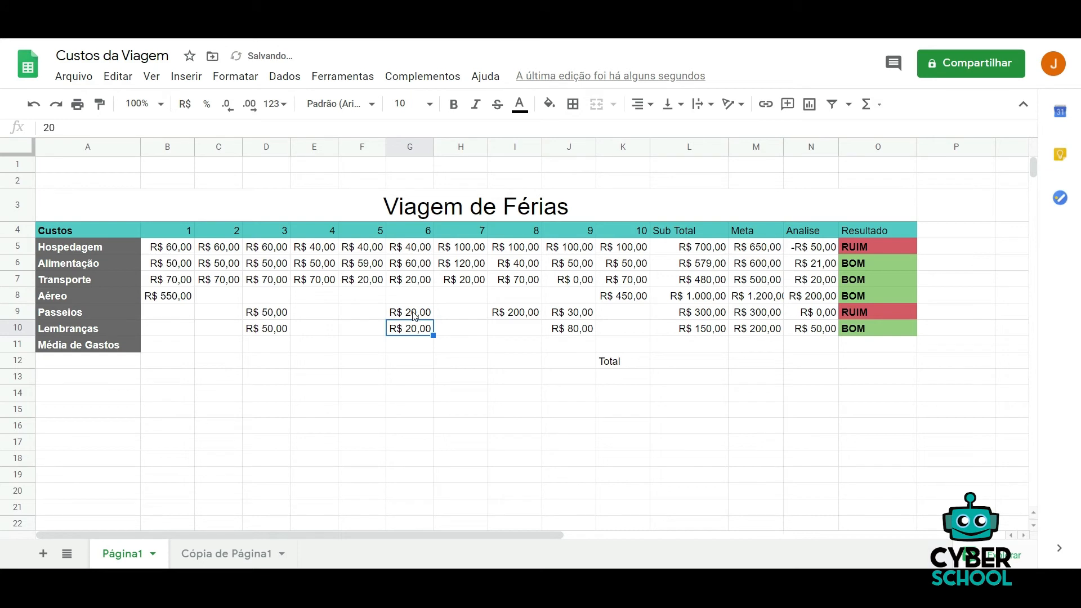
Step: Lower the Passeios cost for day 6 in G9 to 19
click(425, 317)
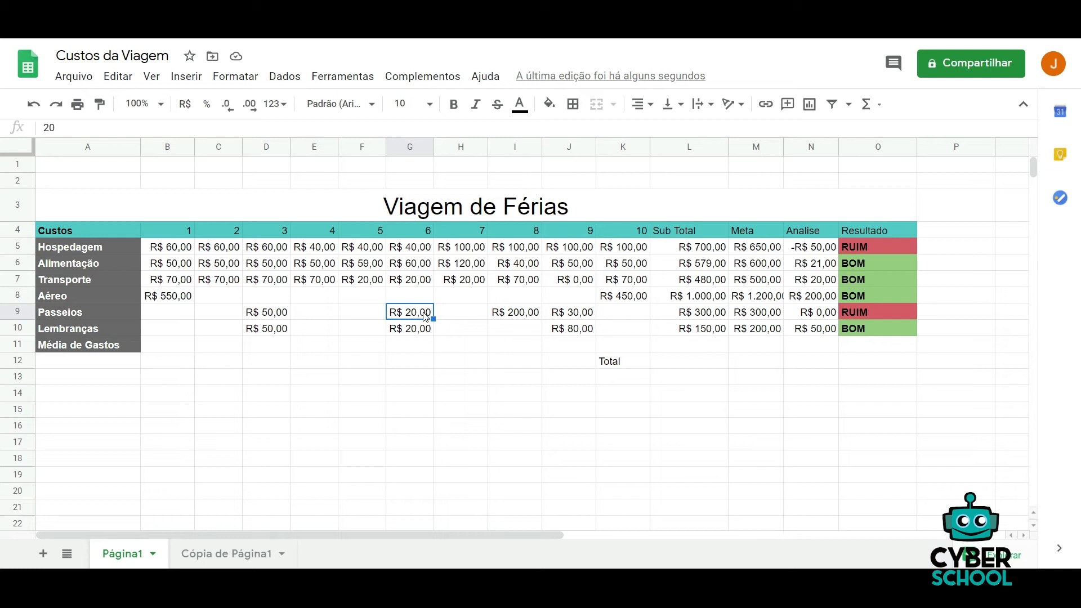
text(19)
key(Return)
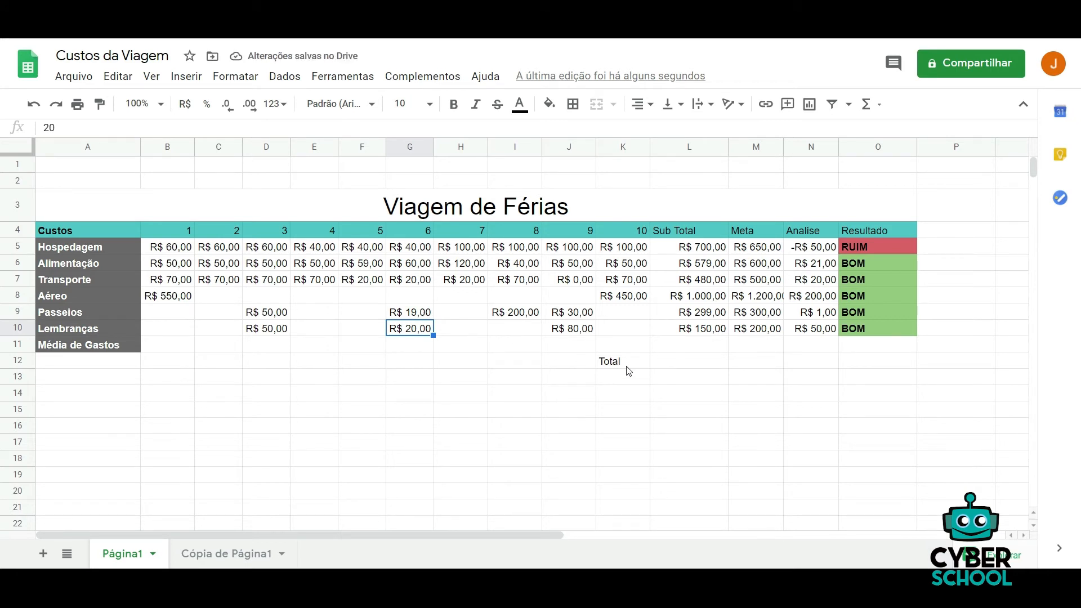
Step: Total the Sub Total column in L12 with the formula =SOMA(L5:L10)
click(684, 368)
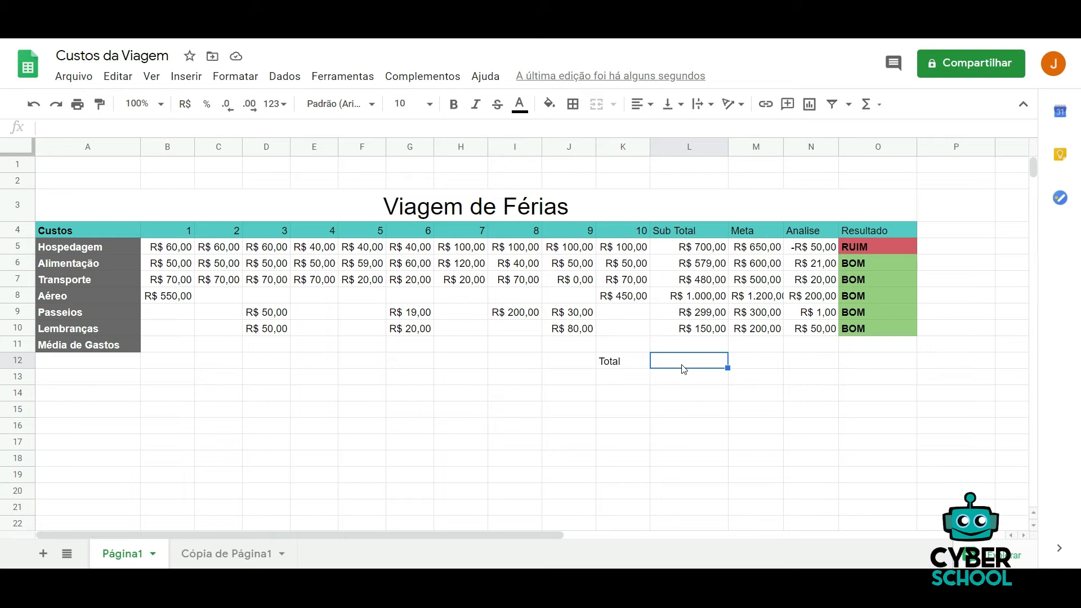
text(=)
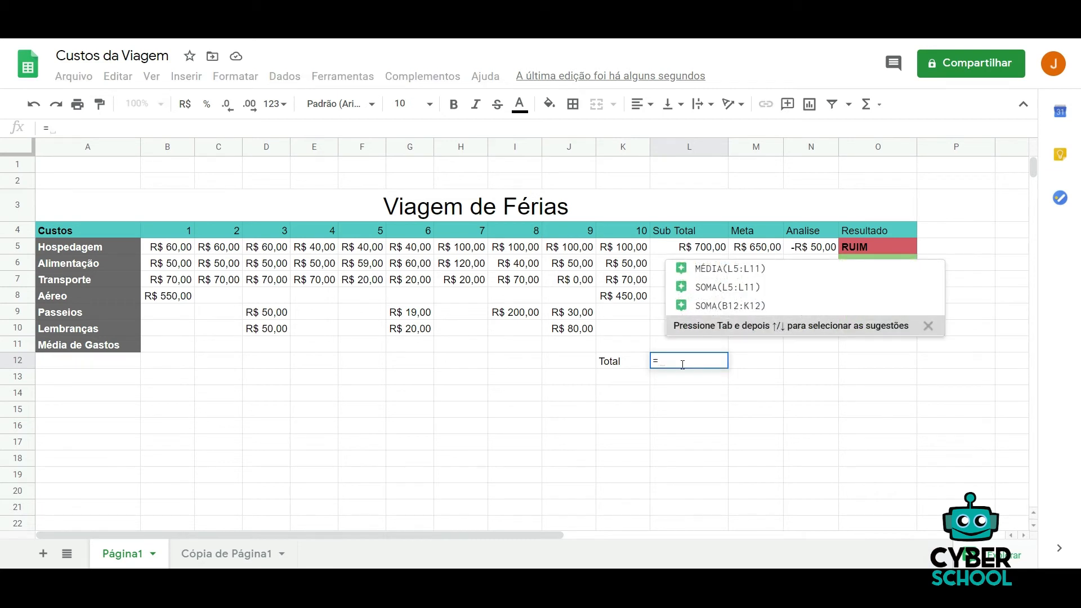
text(som)
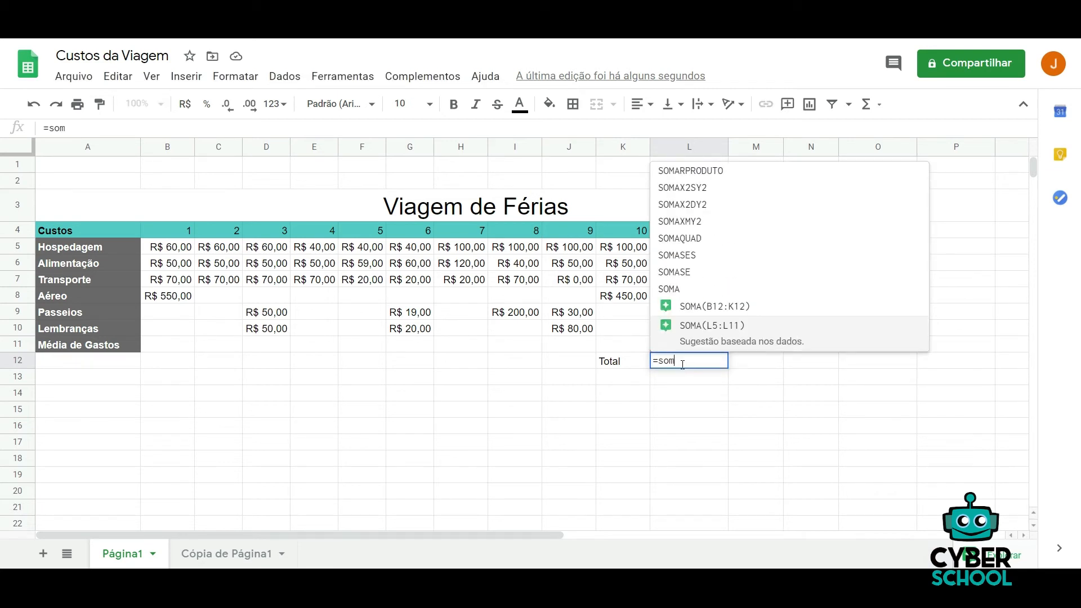
click(679, 297)
click(679, 297)
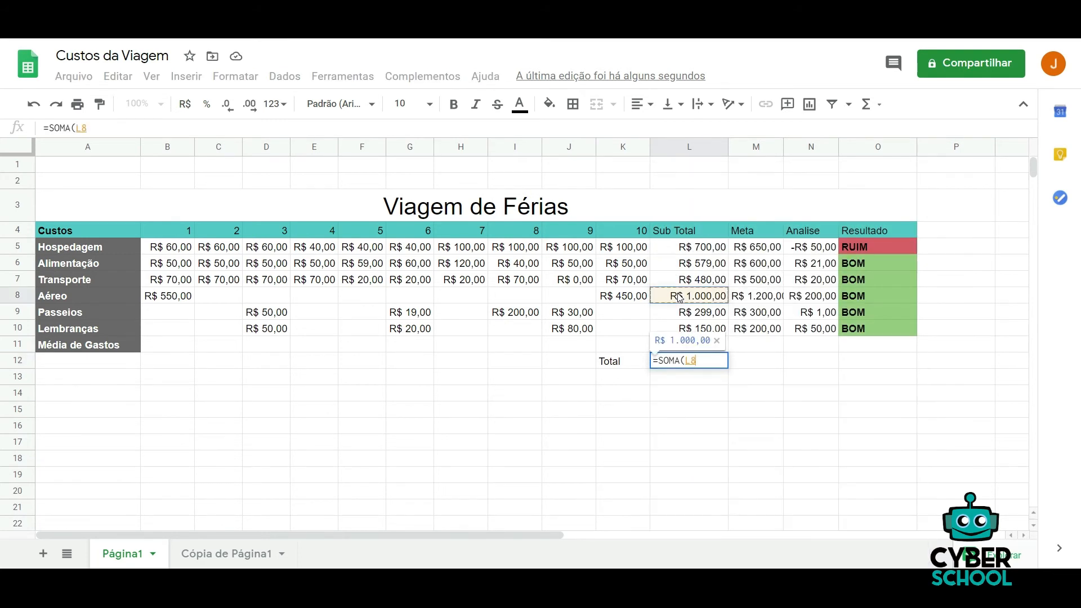
click(726, 250)
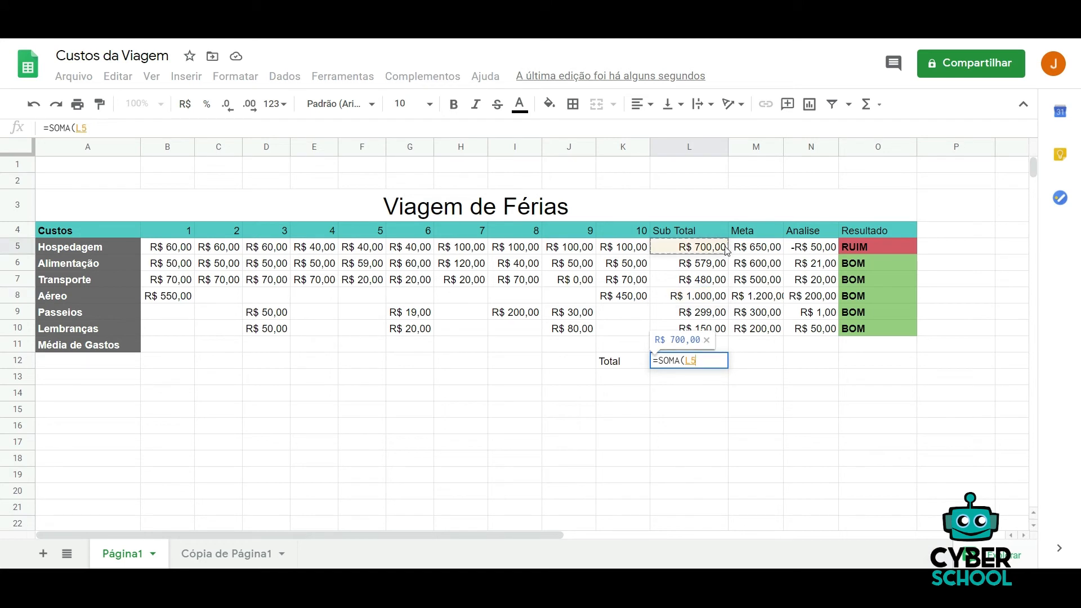
drag(726, 251, 725, 333)
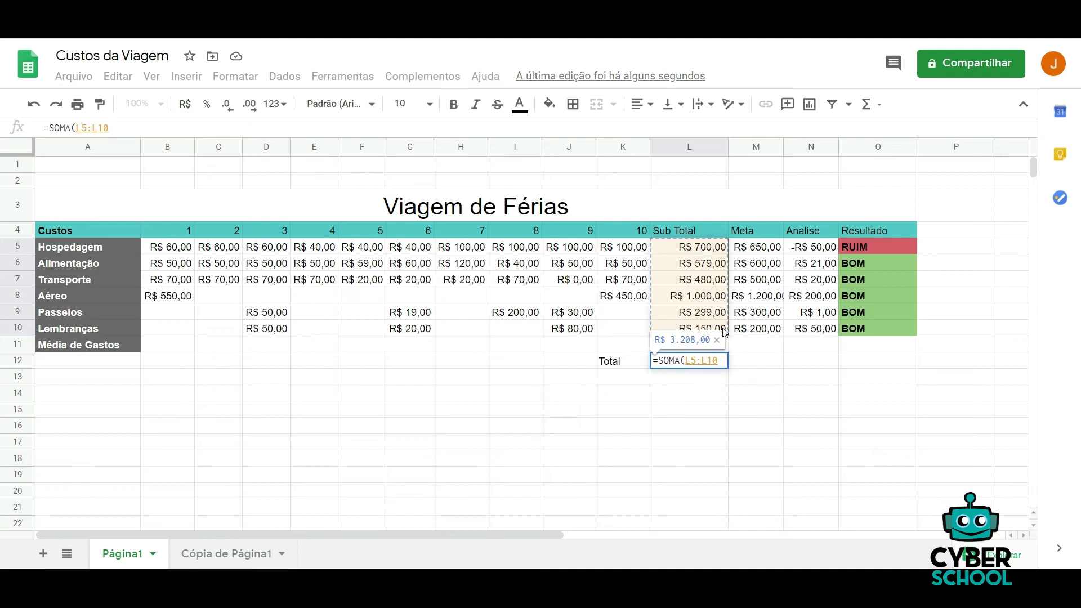
key(Return)
click(655, 366)
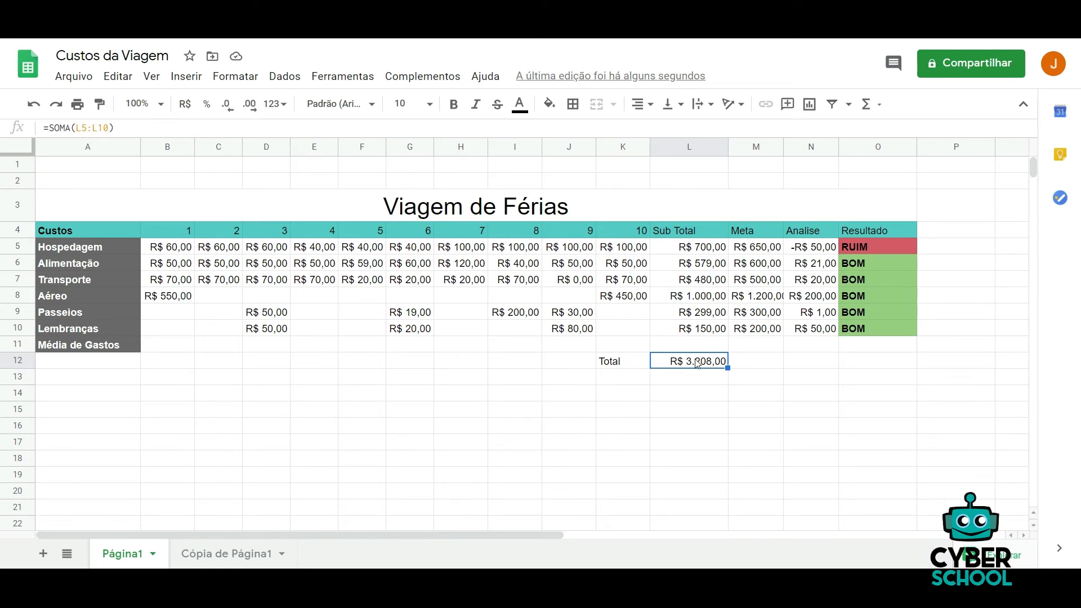
Step: Total the Meta column in M12 with =SOMA(M5:M10) and widen column M slightly to fit the amount
click(760, 369)
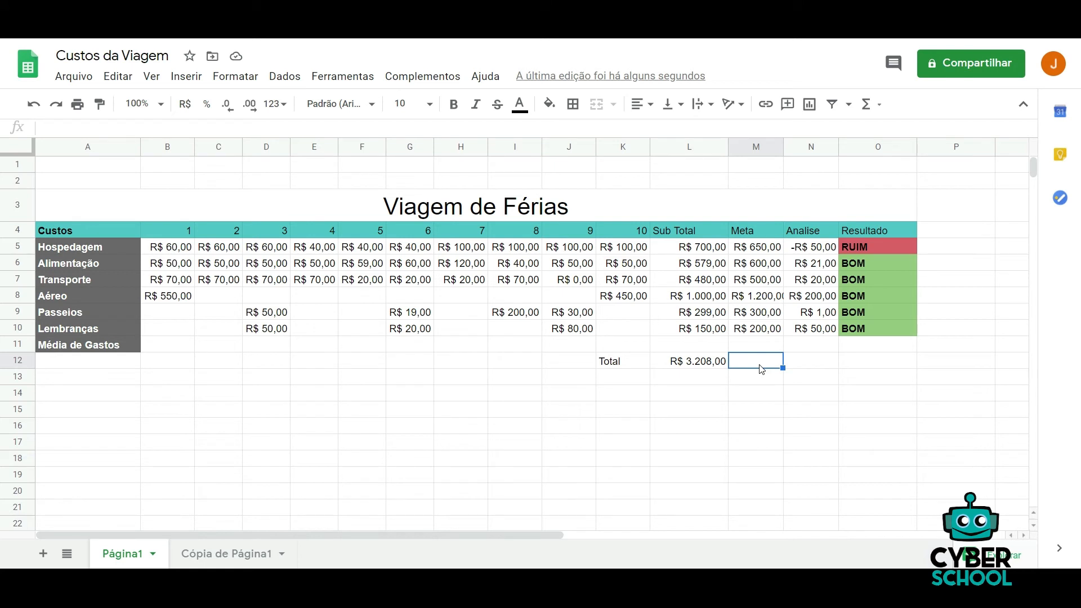
text(=)
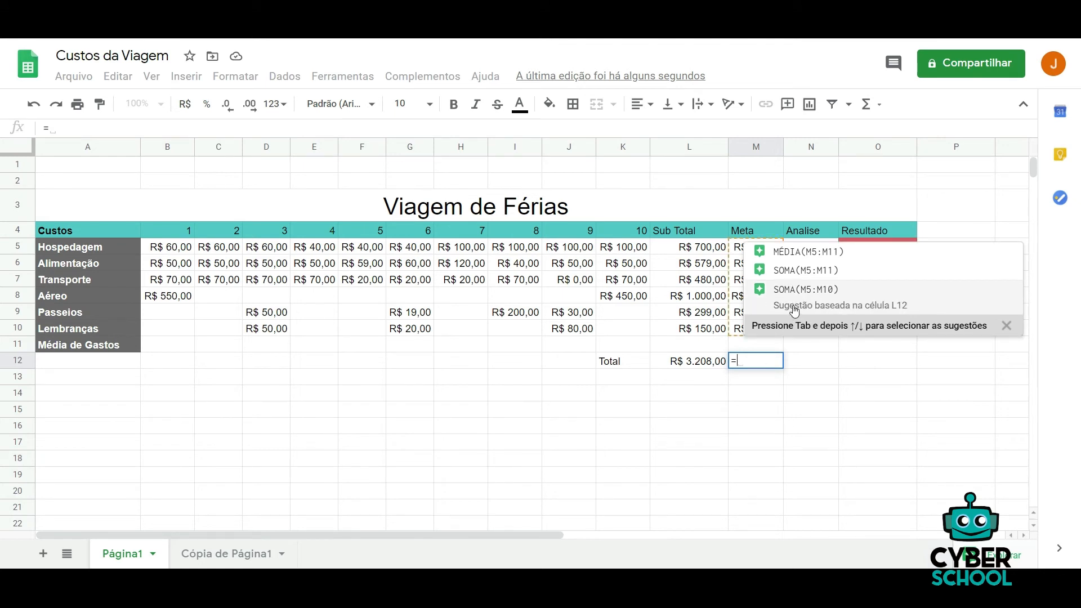
click(794, 293)
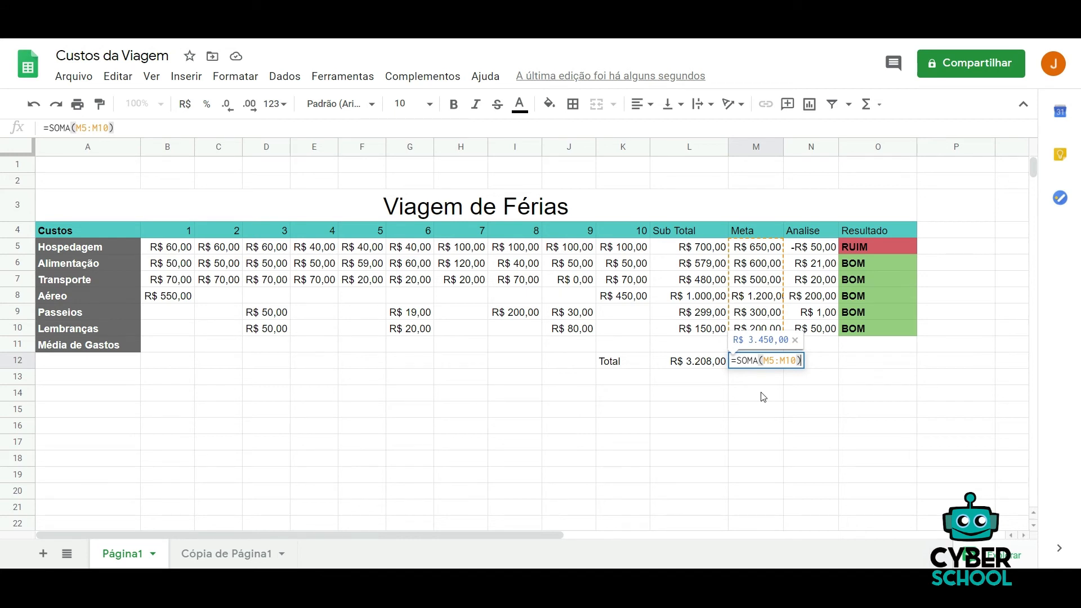
key(Return)
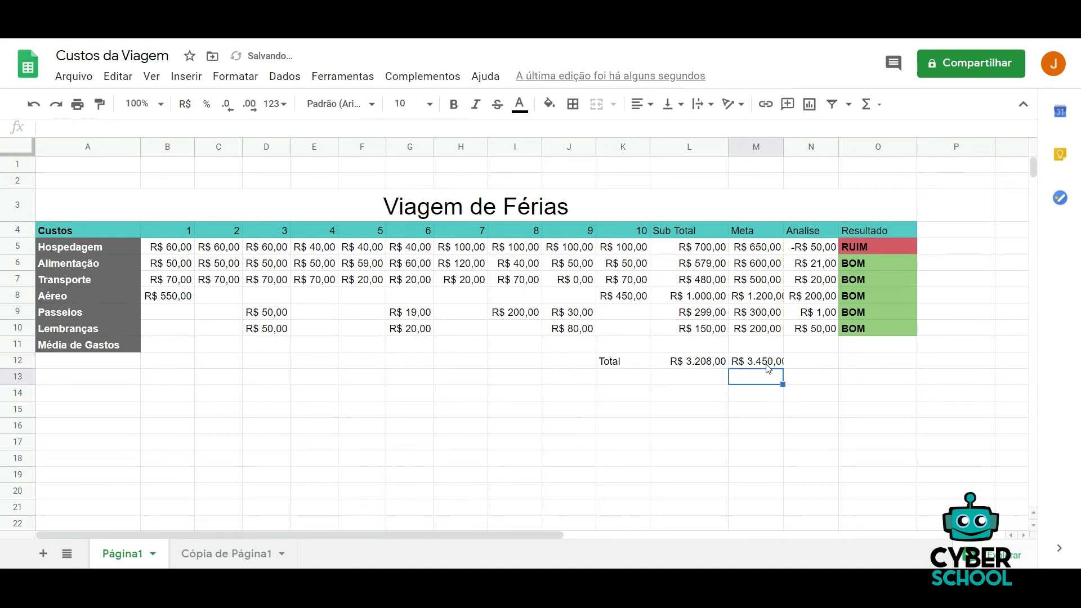
click(768, 368)
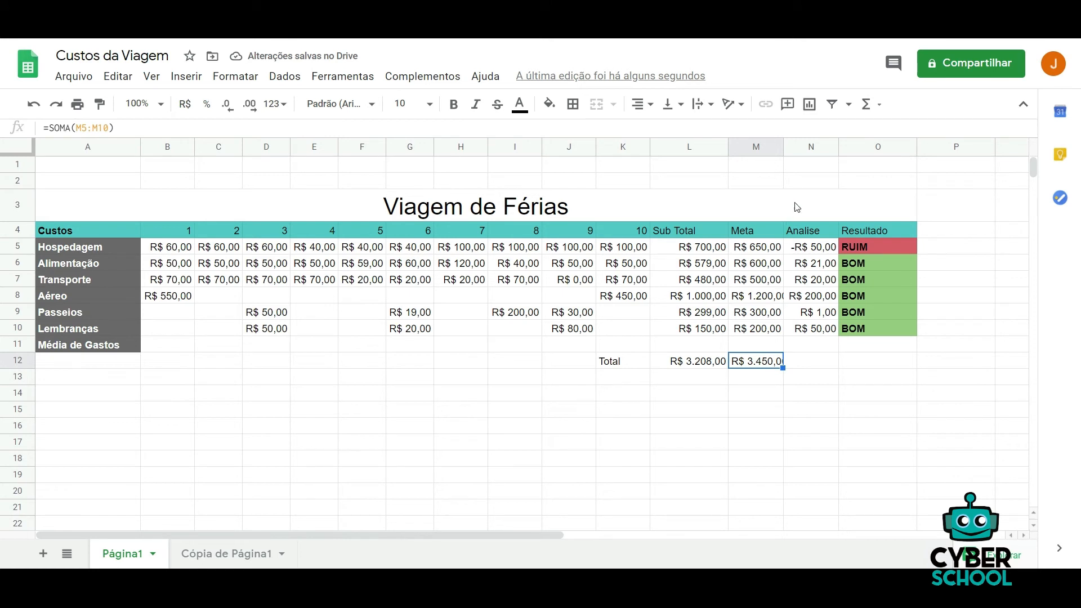
drag(783, 148, 796, 148)
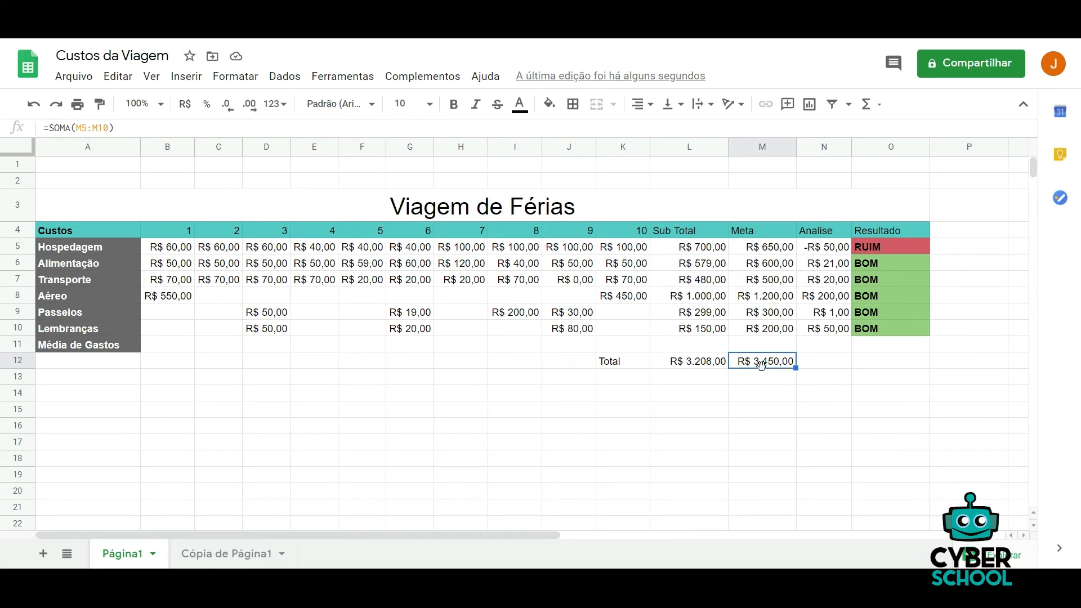
Step: Set the Passeios cost for day 6 in G9 to 30 to test the Sub Total sum in L12
click(711, 365)
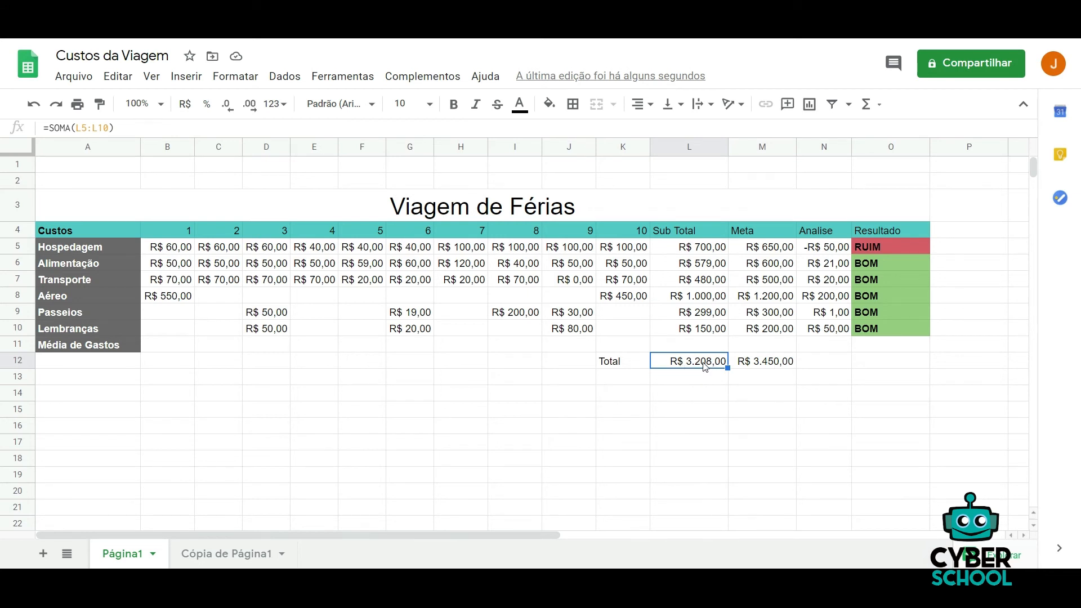
click(415, 317)
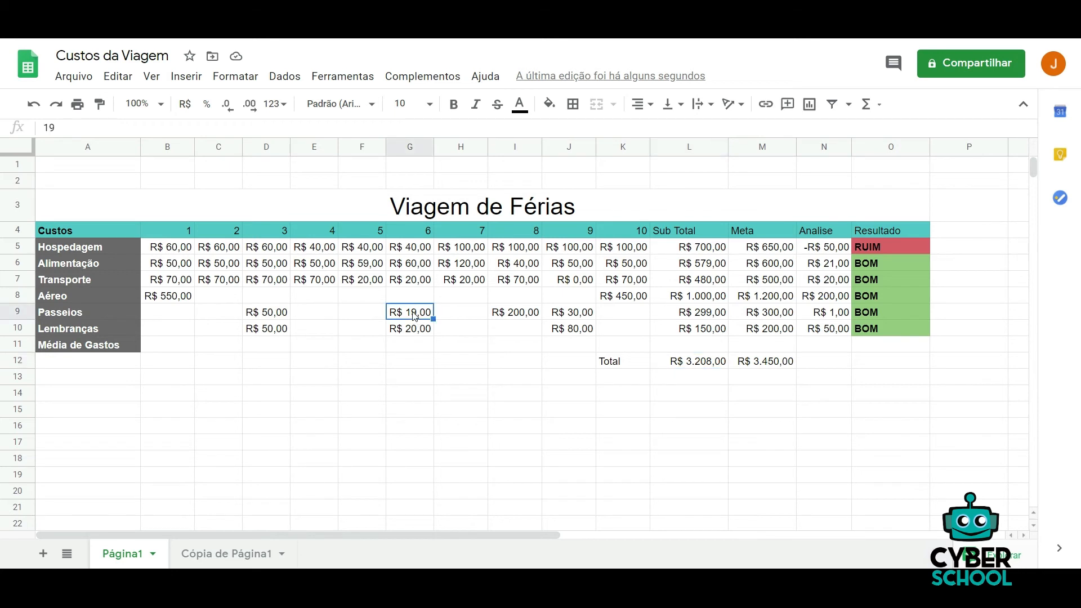
text(30)
key(Return)
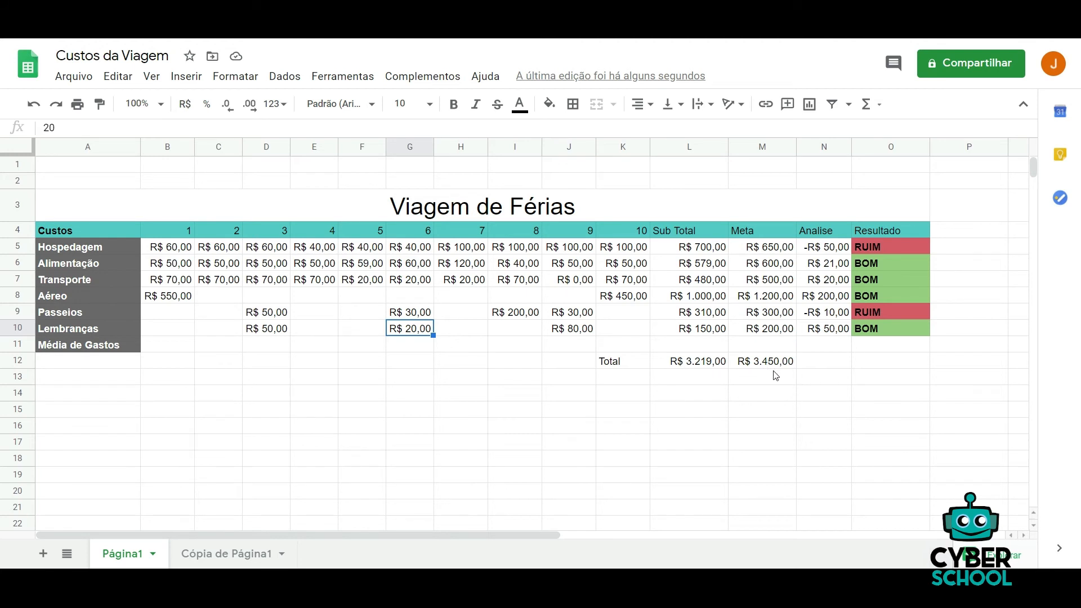
Step: Calculate the Média de Gastos for day 1 in B11 with the formula =MÉDIA(B5:B10)
click(181, 350)
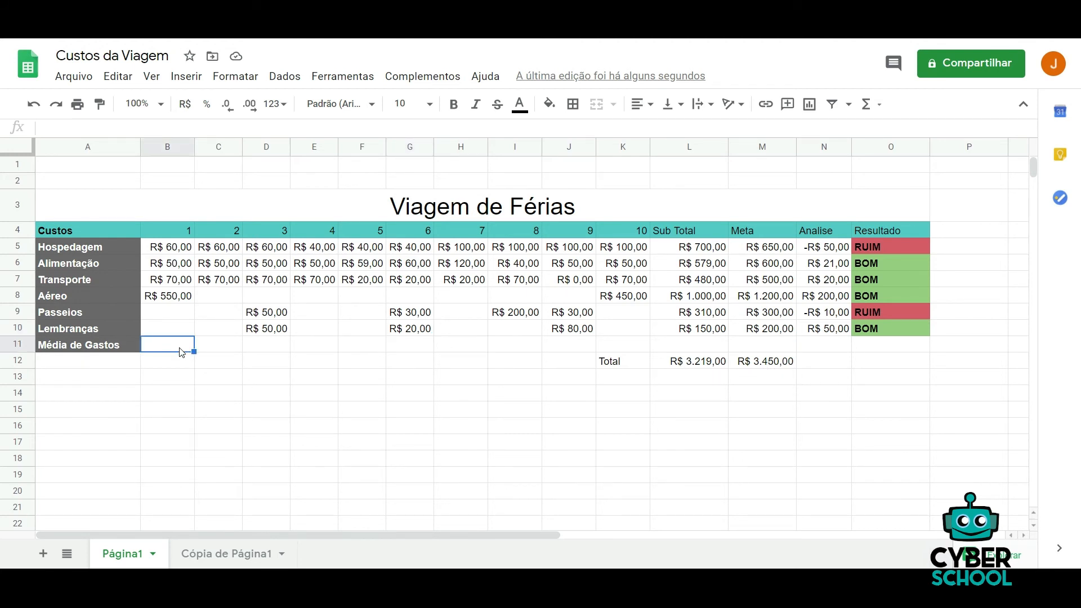
text(=)
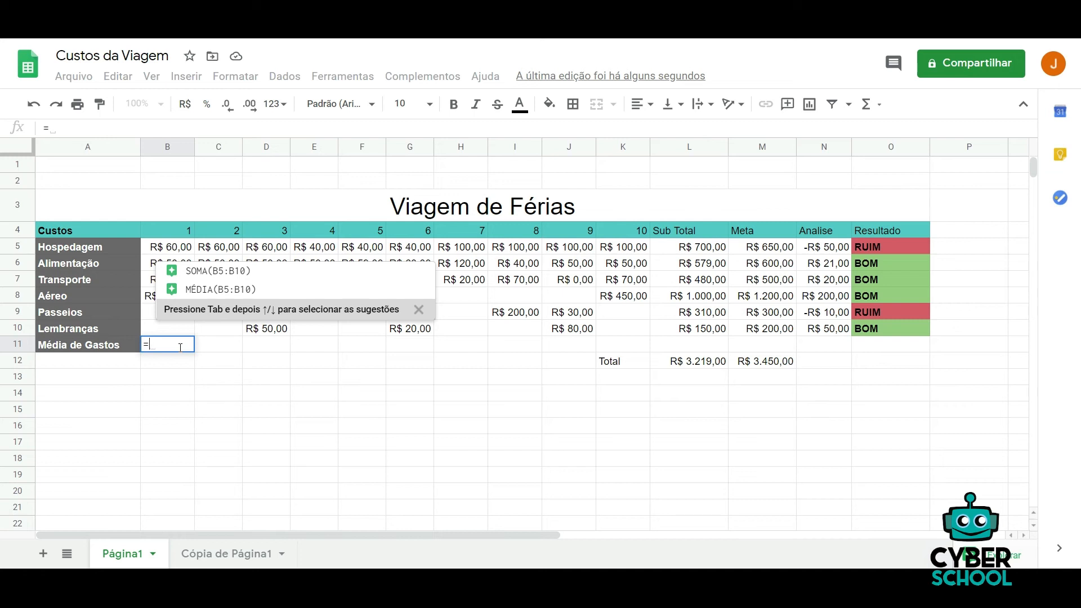
click(255, 285)
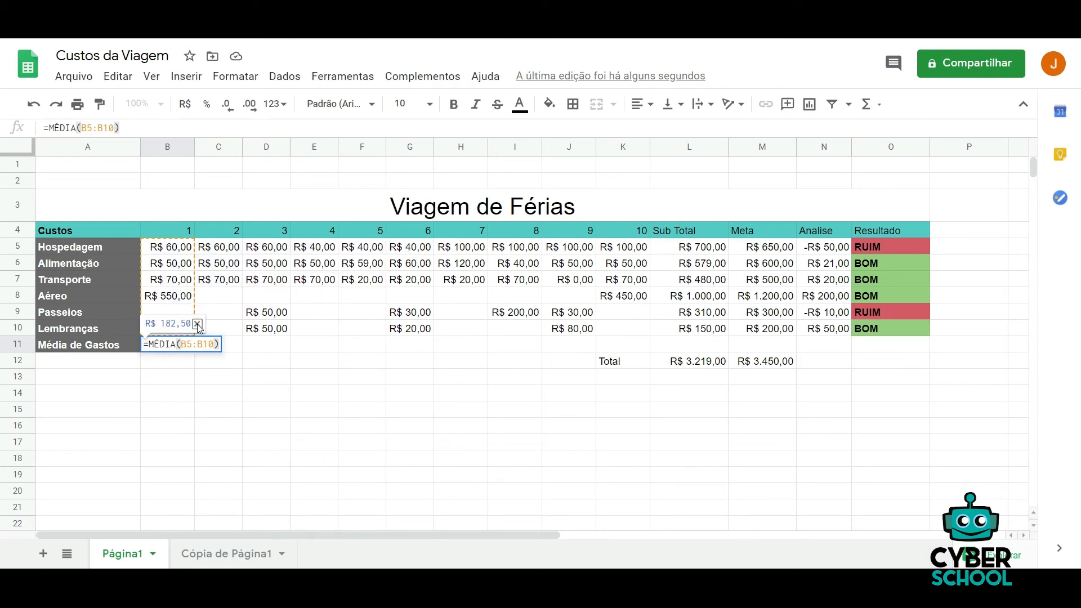
click(198, 324)
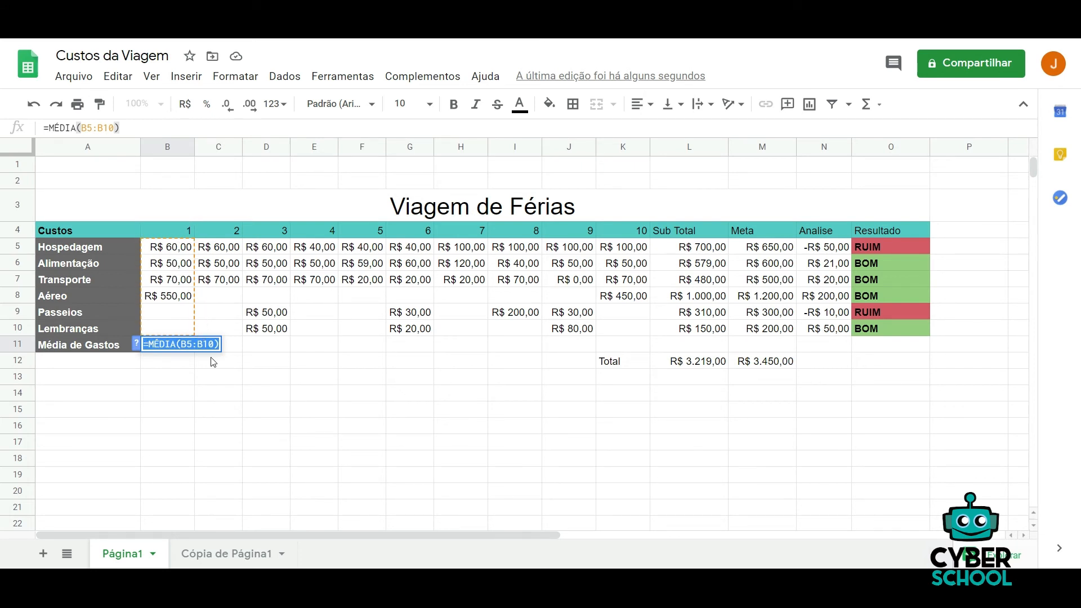
key(Return)
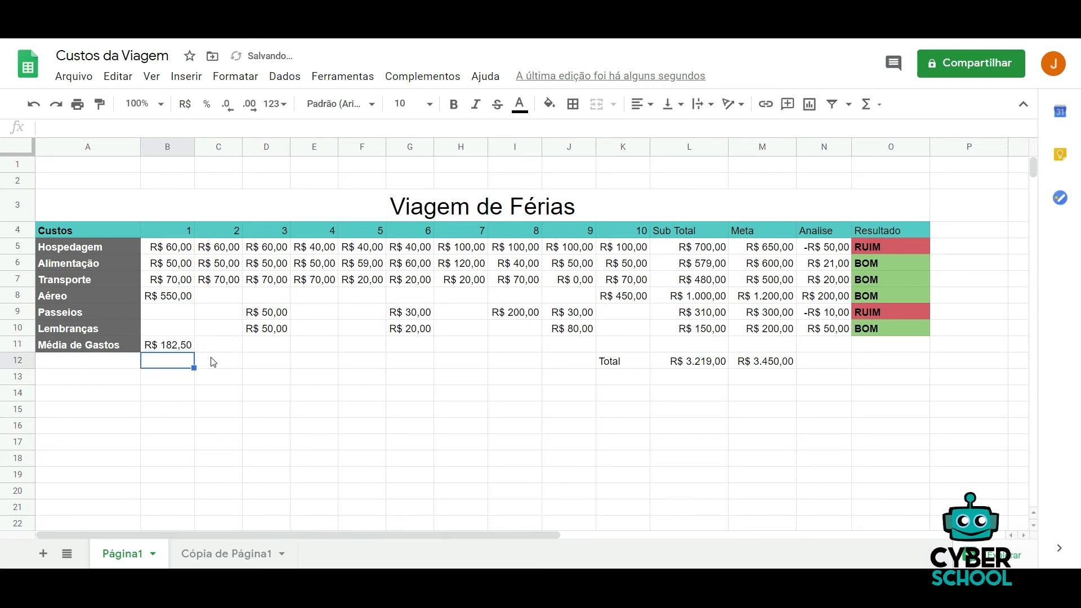
Step: Fill the Média de Gastos formula from B11 across to K11 for the remaining days
click(219, 346)
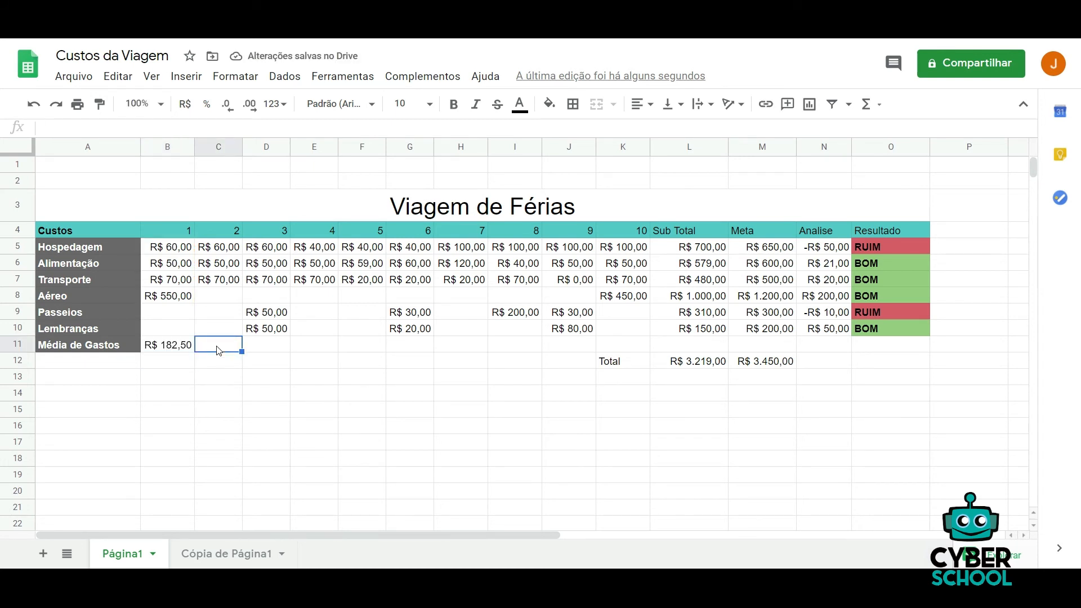
click(175, 349)
drag(193, 352, 623, 342)
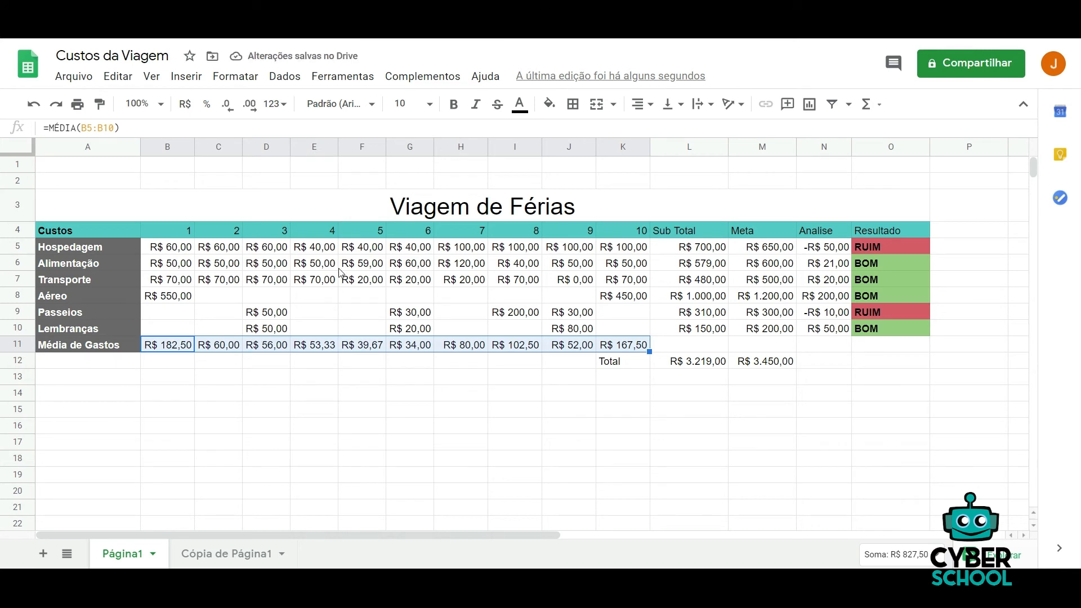
click(156, 416)
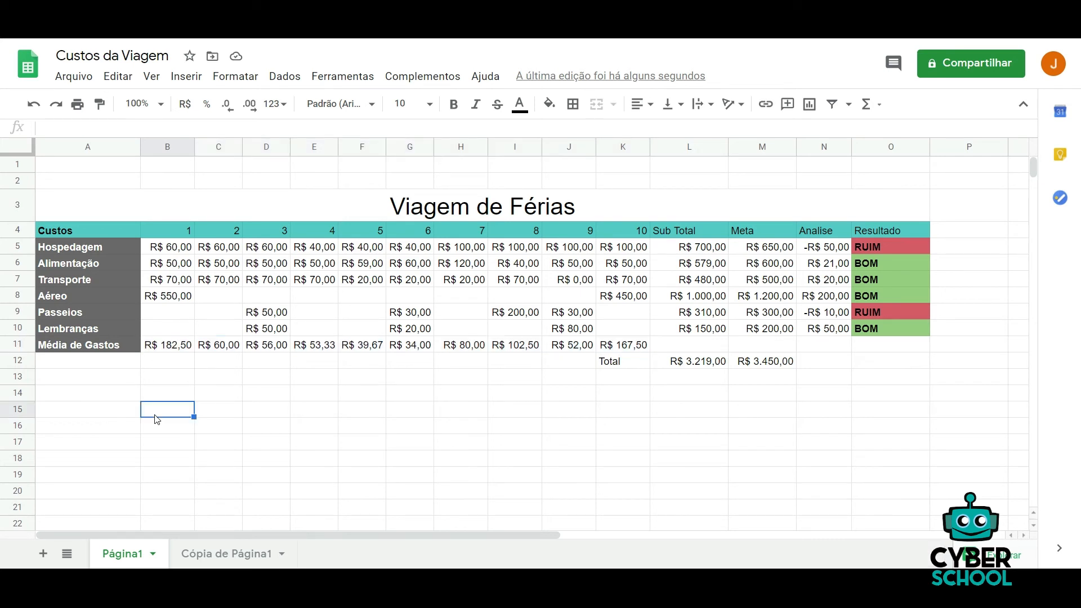
click(90, 365)
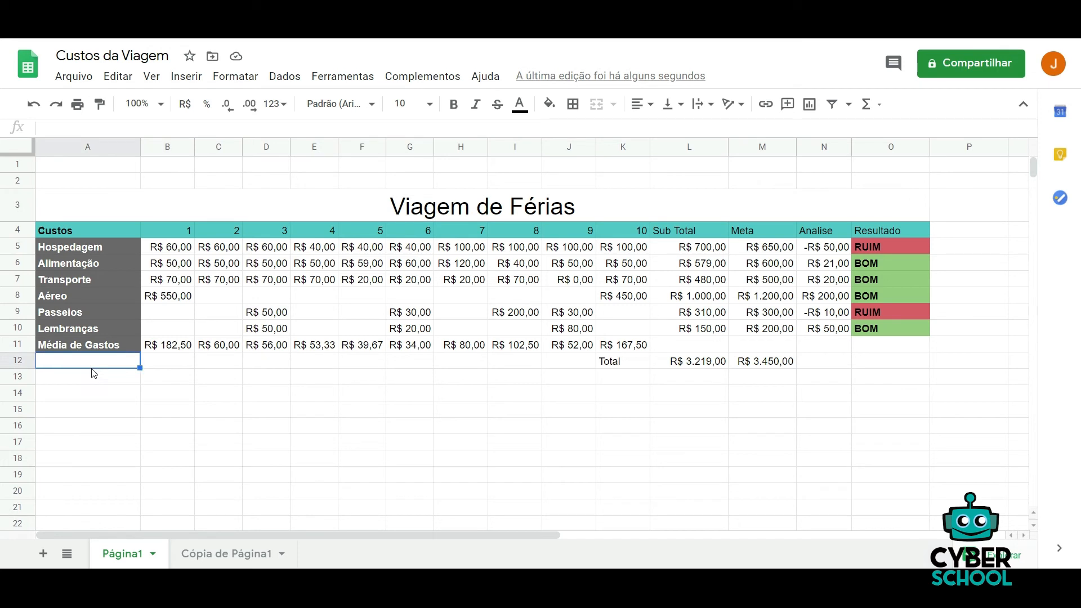
Step: Check the formatting reference on Cópia de Página1 and set the Total label in K12 on Página1 to font size 14
click(630, 364)
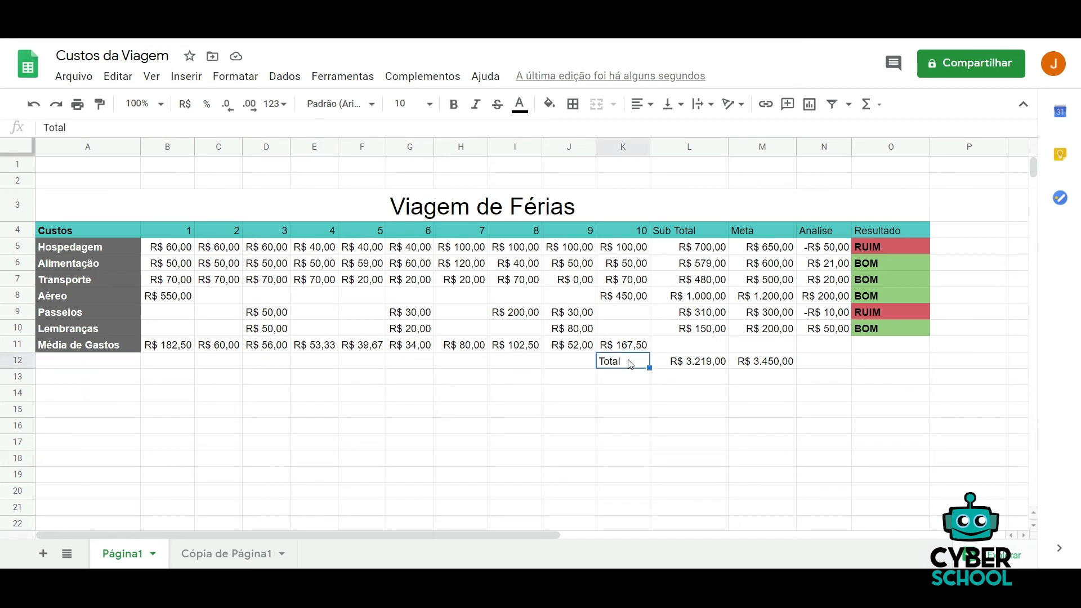
click(224, 555)
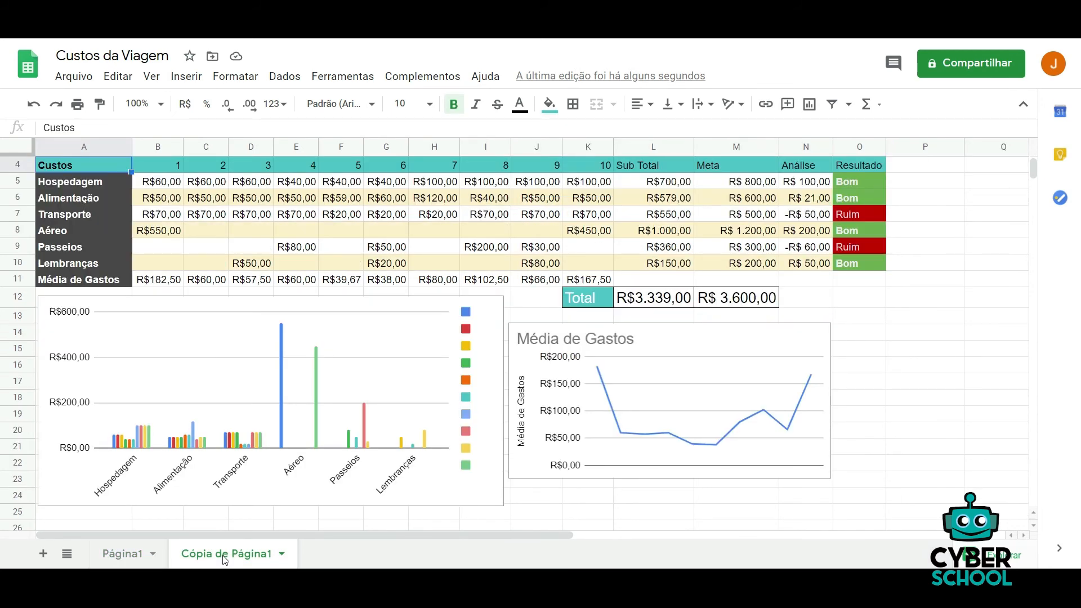
click(122, 554)
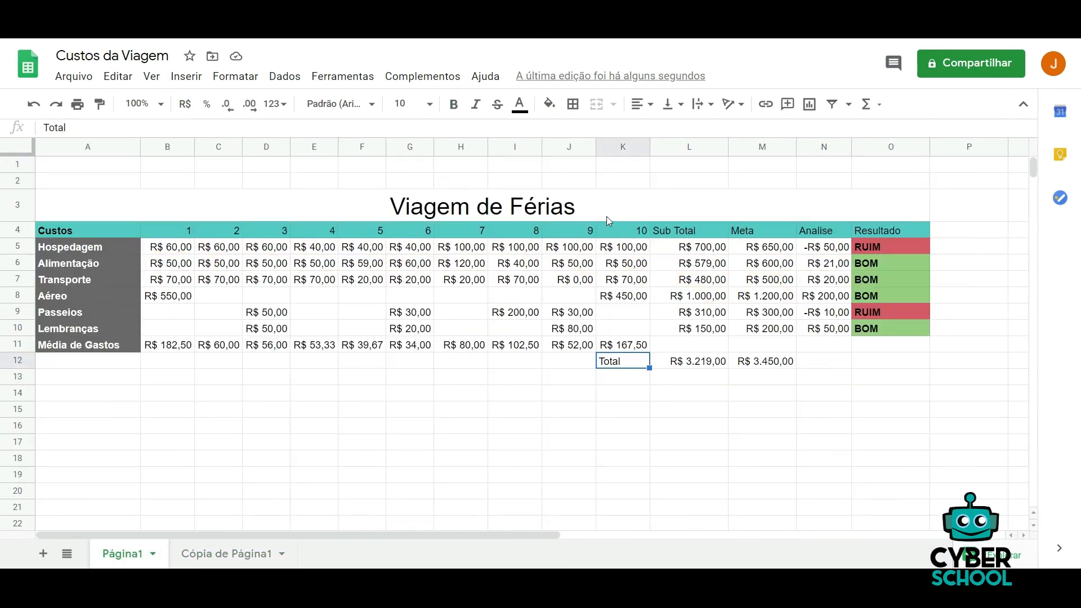
click(428, 107)
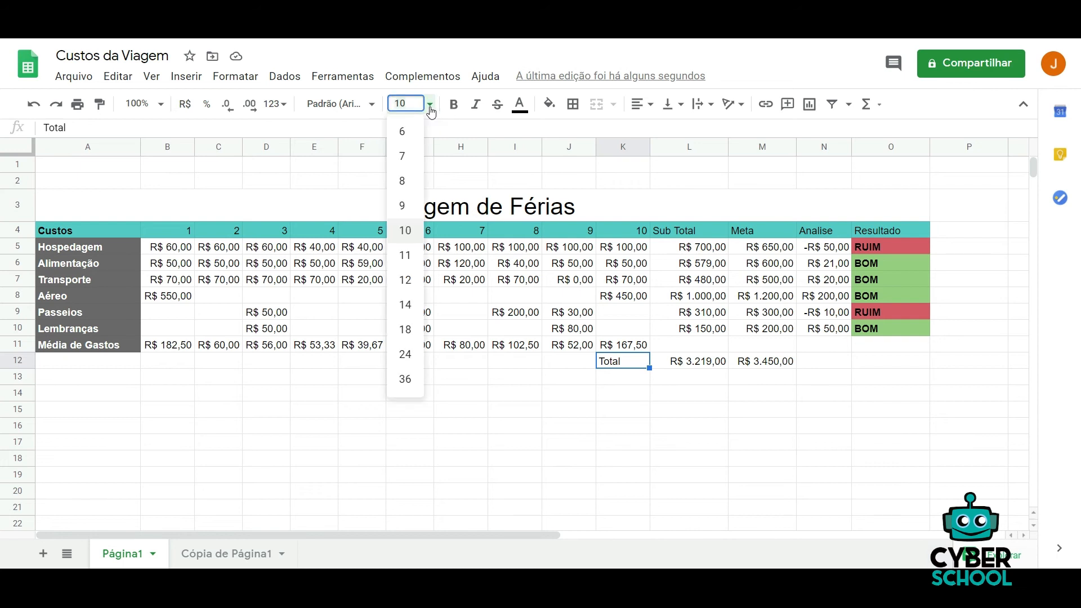
click(410, 277)
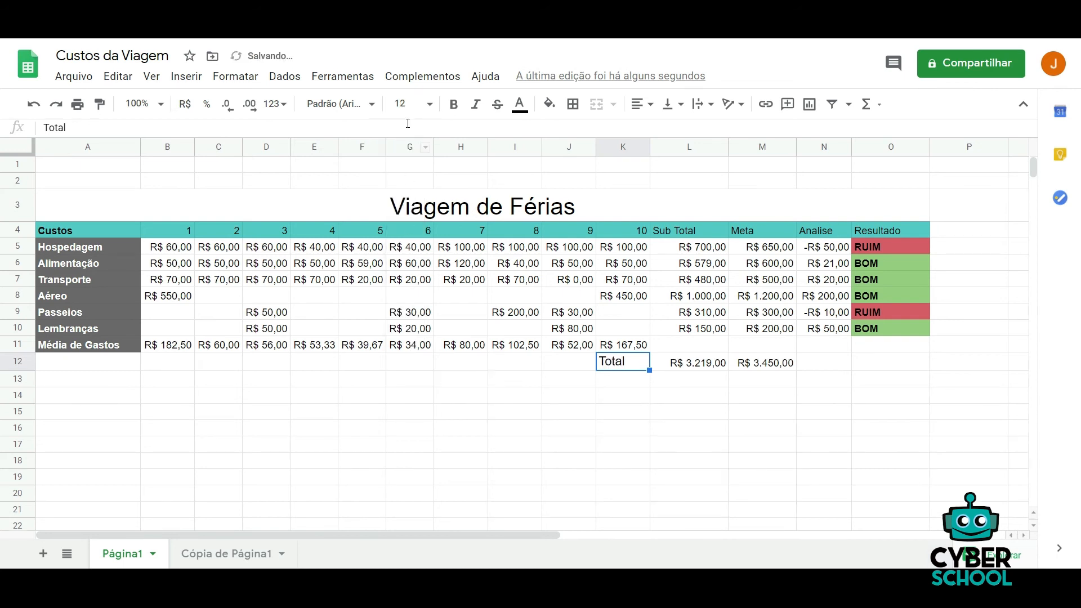
click(410, 105)
click(410, 305)
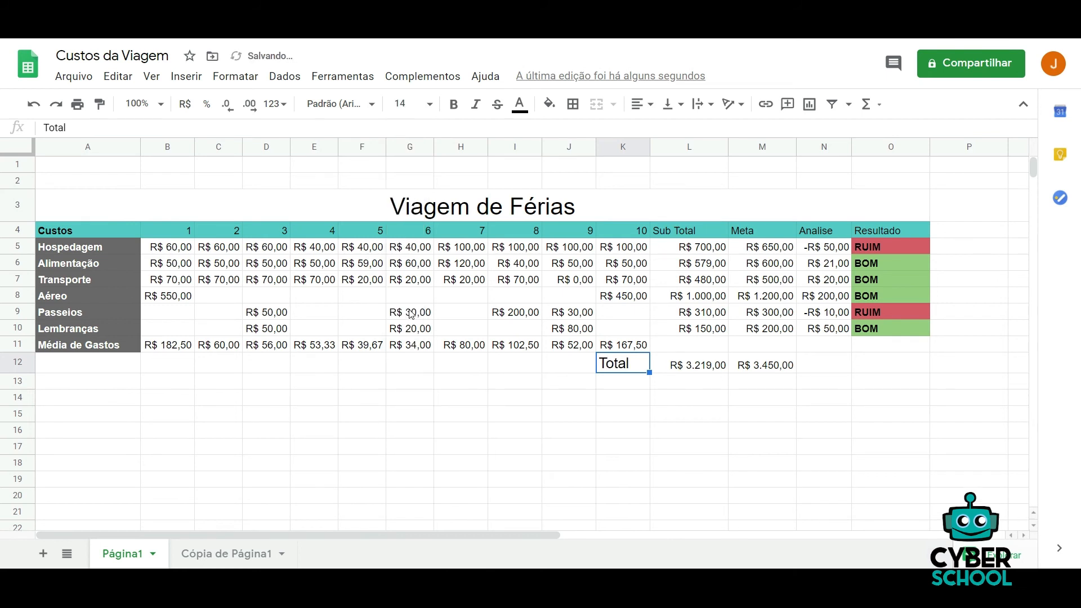
Step: Apply font size 14 across K12:M12 and auto-fit columns L and M to the total amounts
key(shift+Right)
key(shift+Right)
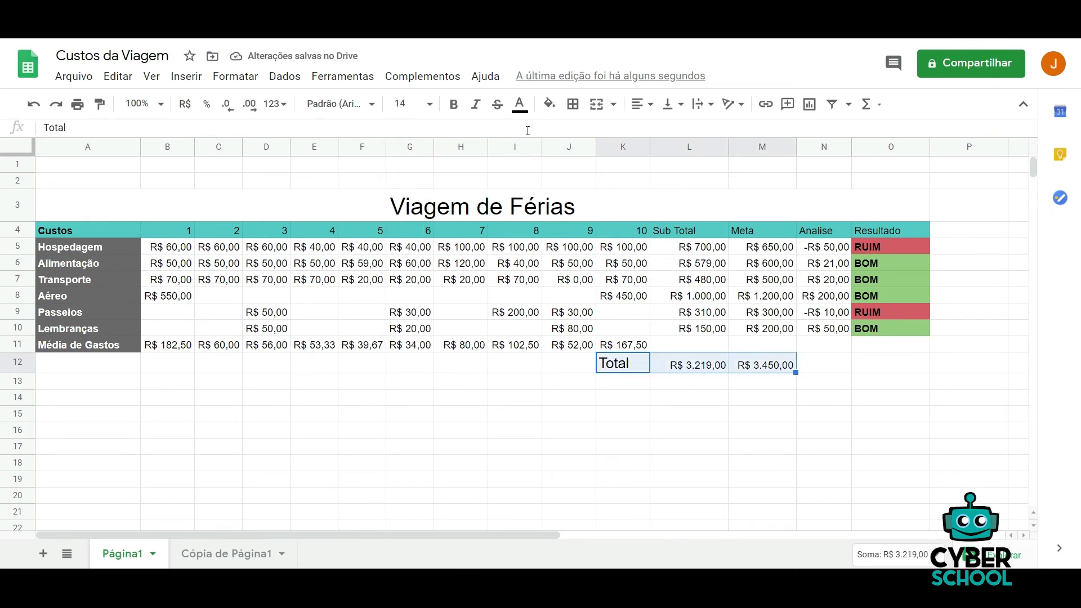
click(410, 104)
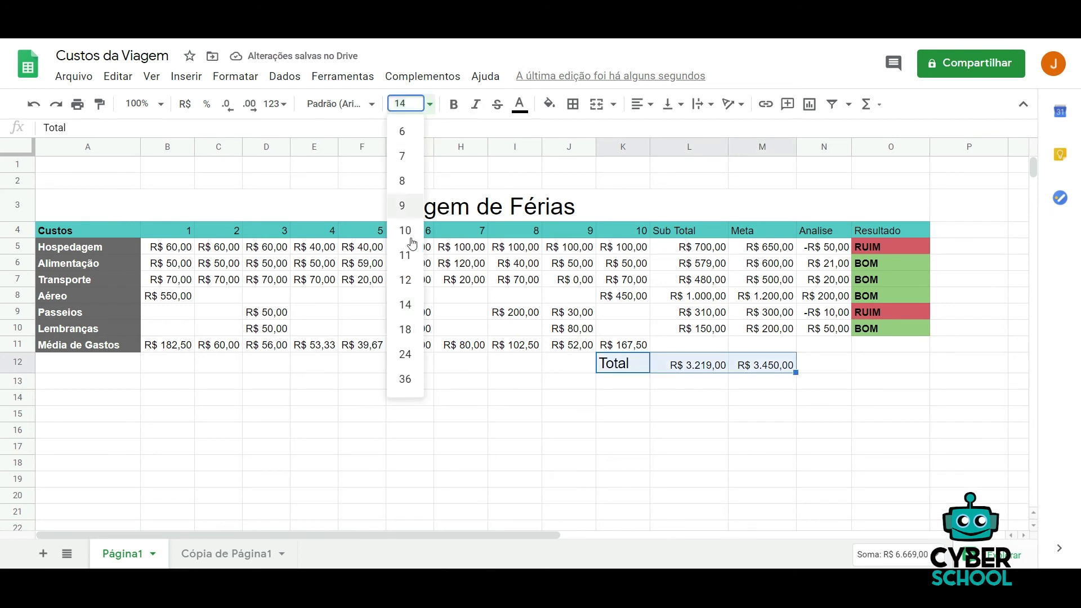
click(406, 308)
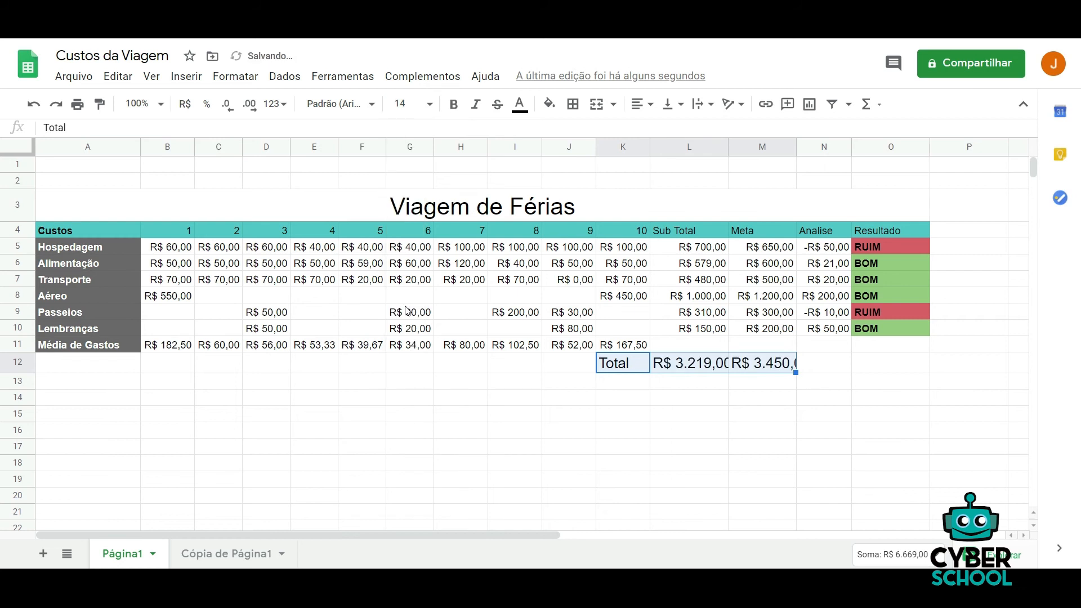
double_click(728, 148)
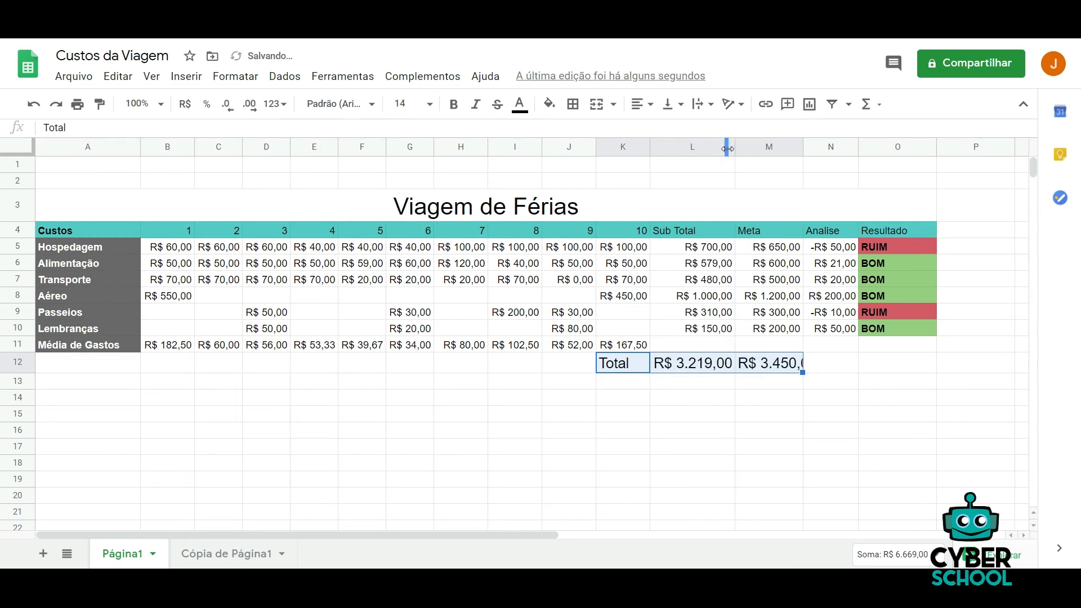
double_click(803, 145)
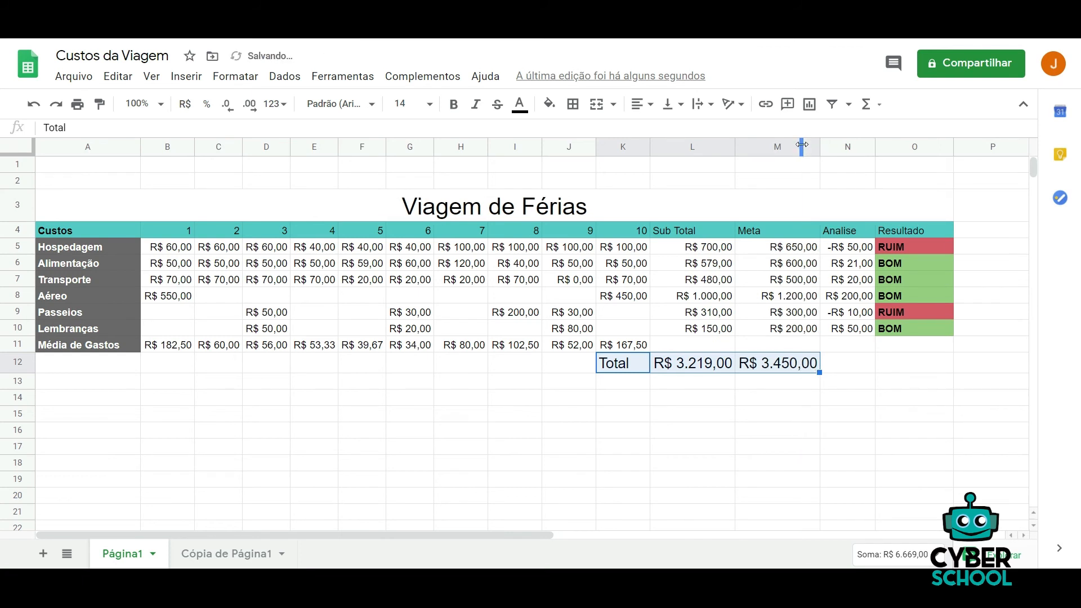
Step: Fill the Total label cell K12 with the turquoise theme color used in the header row
click(624, 367)
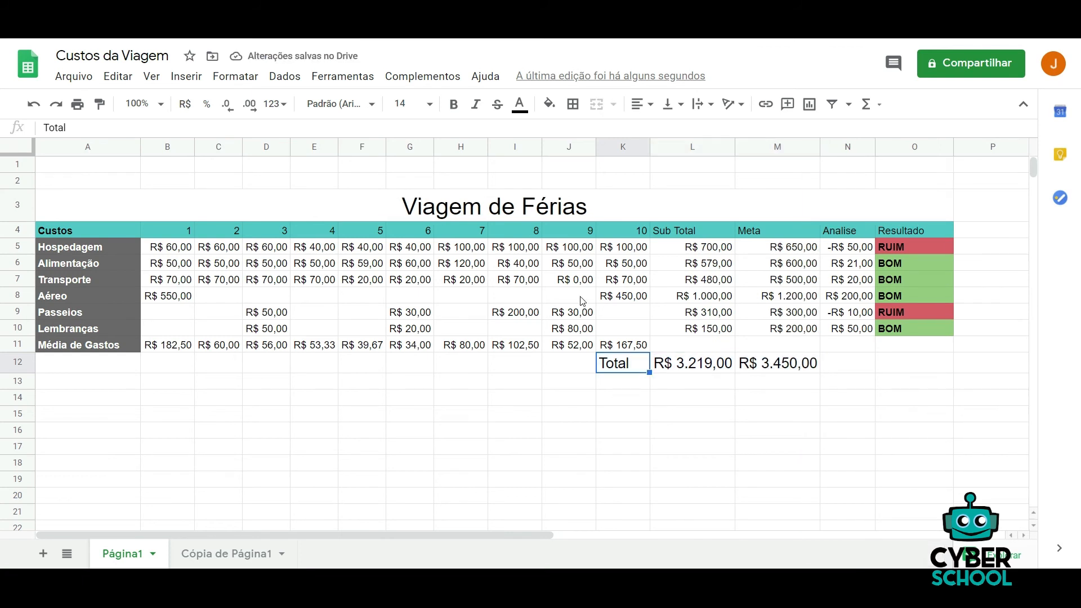
click(550, 105)
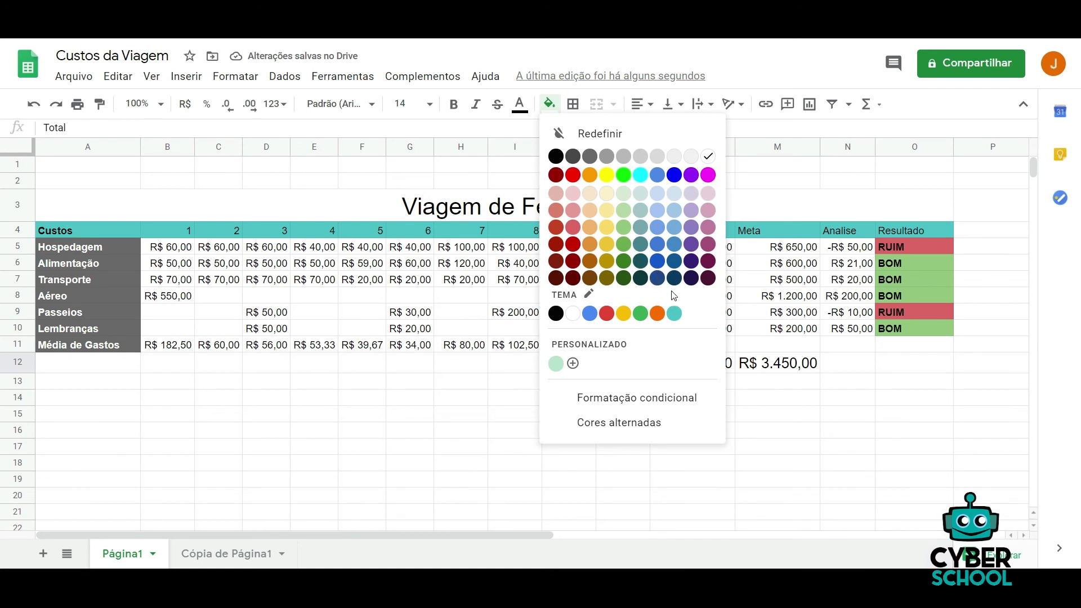
click(674, 312)
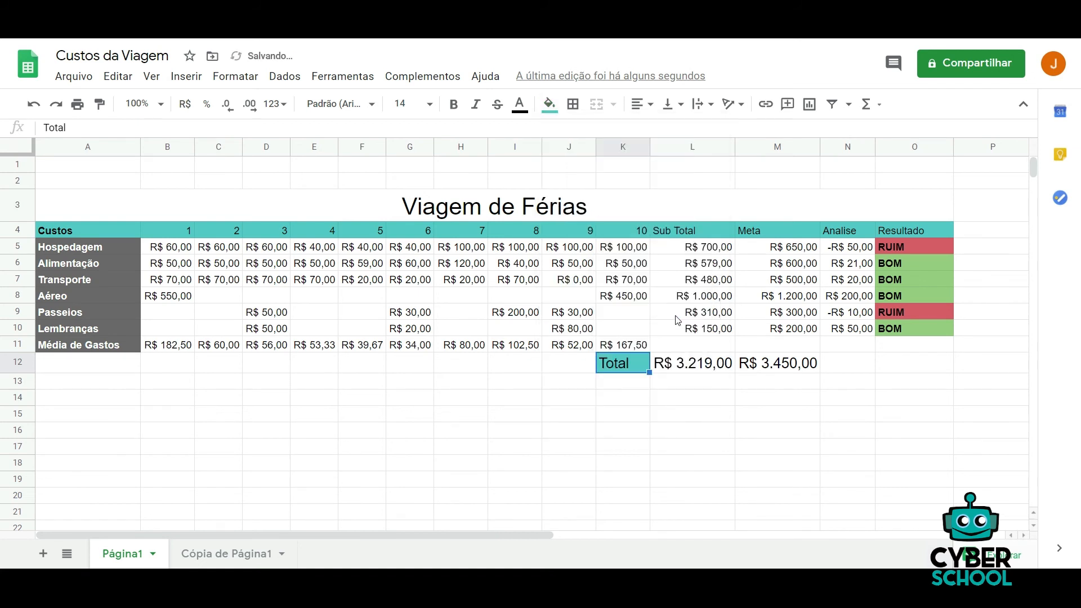
Step: Apply all borders to the Total row cells K12:M12
click(662, 372)
key(Left)
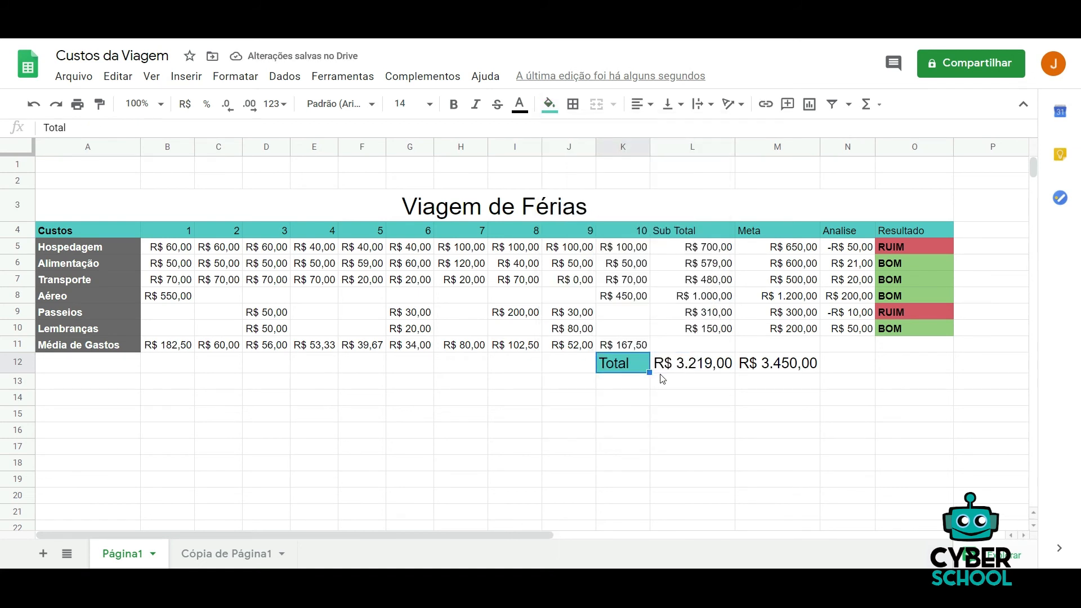
key(shift+Right)
key(shift+Right)
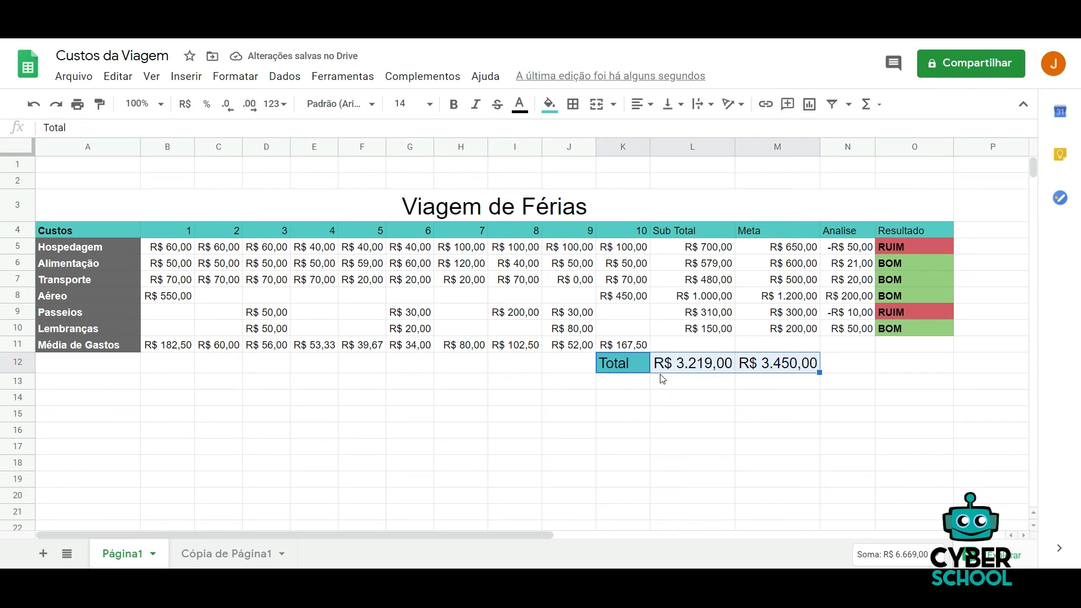
click(572, 107)
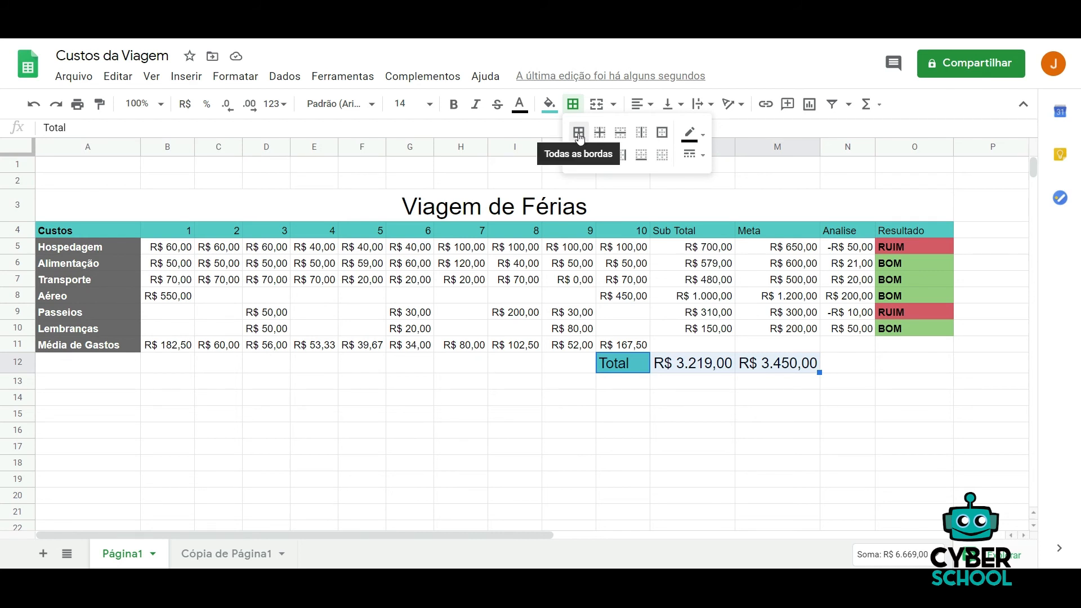
click(580, 134)
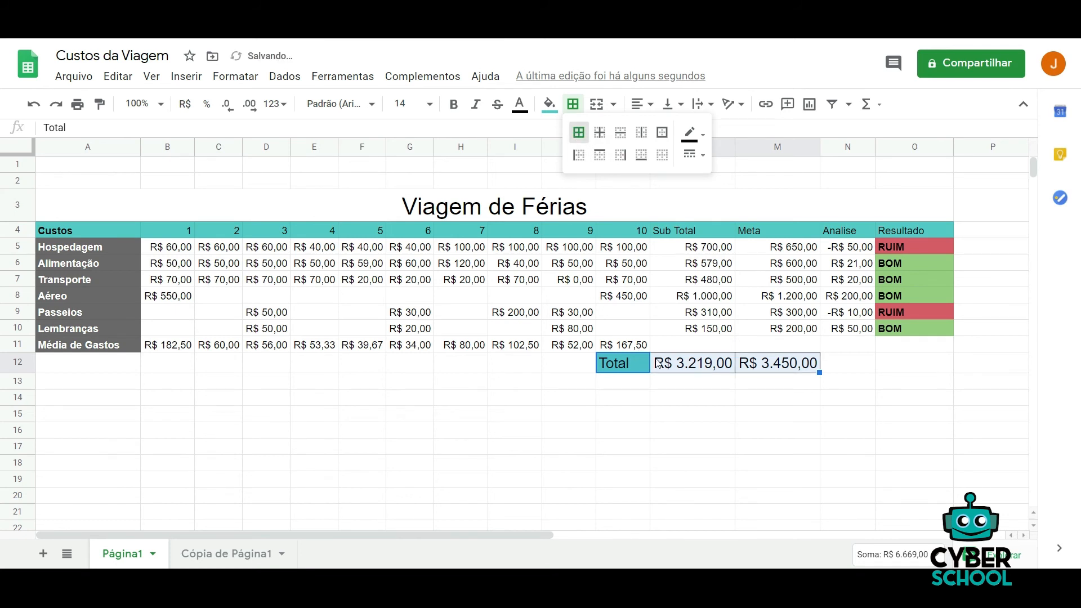
Step: Apply all borders to the merged title cell Viagem de Férias in row 3
click(441, 208)
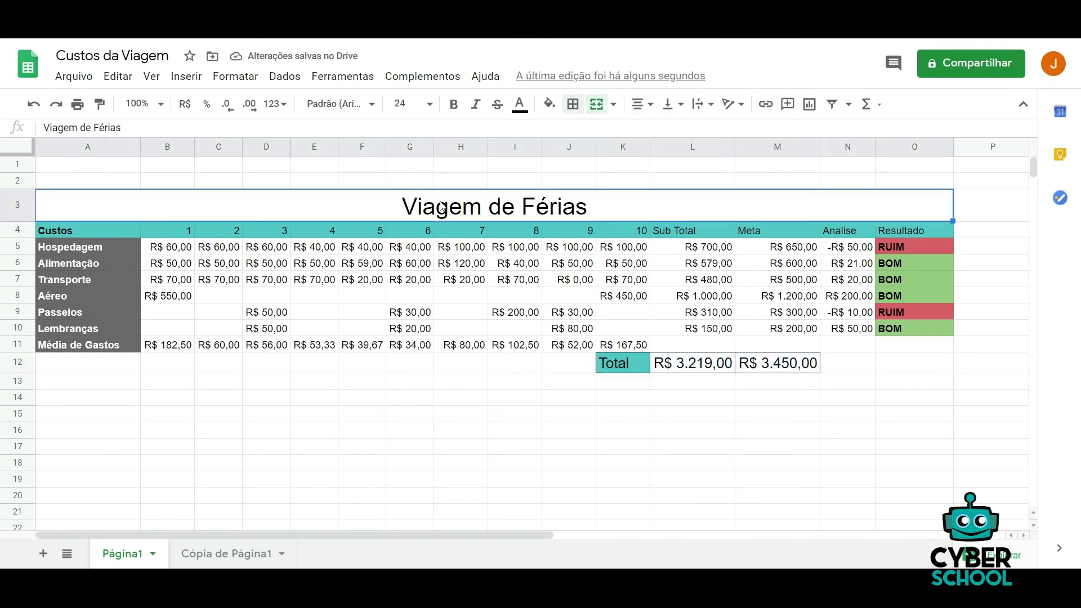
click(575, 108)
click(578, 133)
click(625, 206)
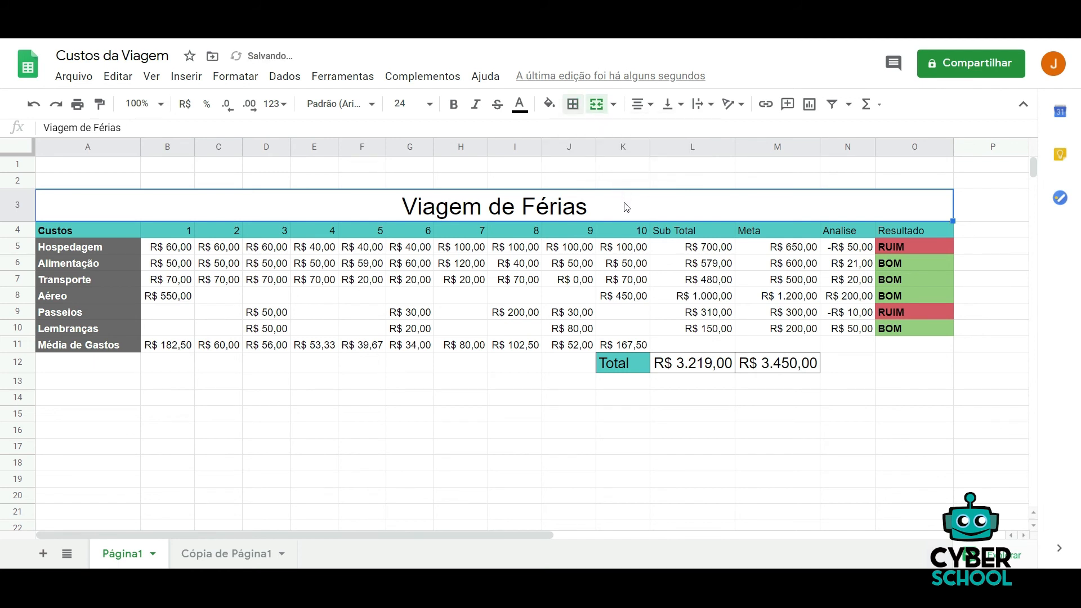
click(485, 330)
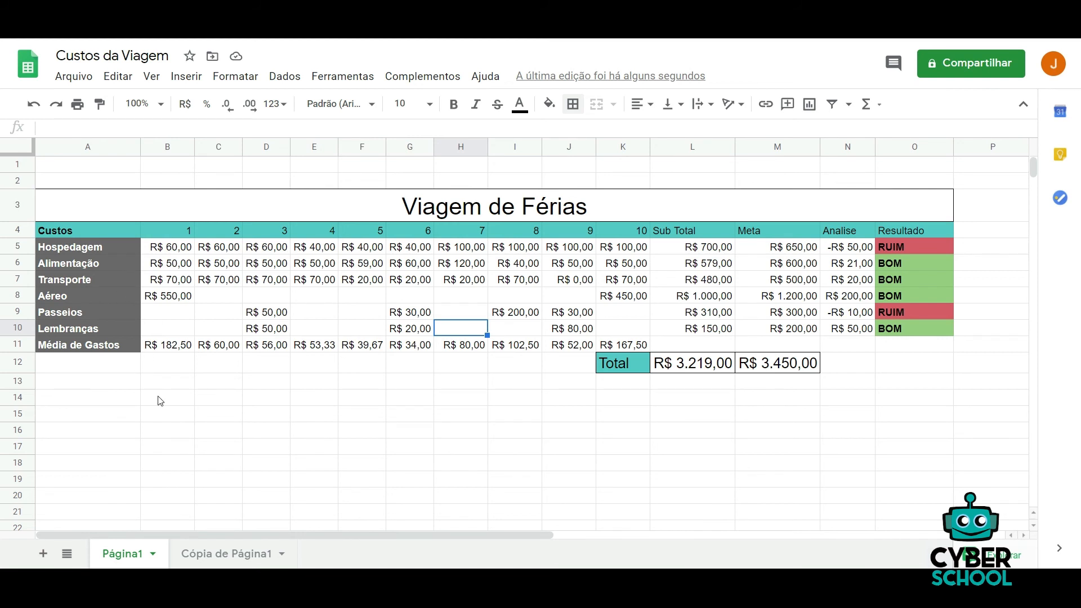
Step: Insert a column chart from the cost categories and daily values in A5:K10
scroll(160, 401, down, 1)
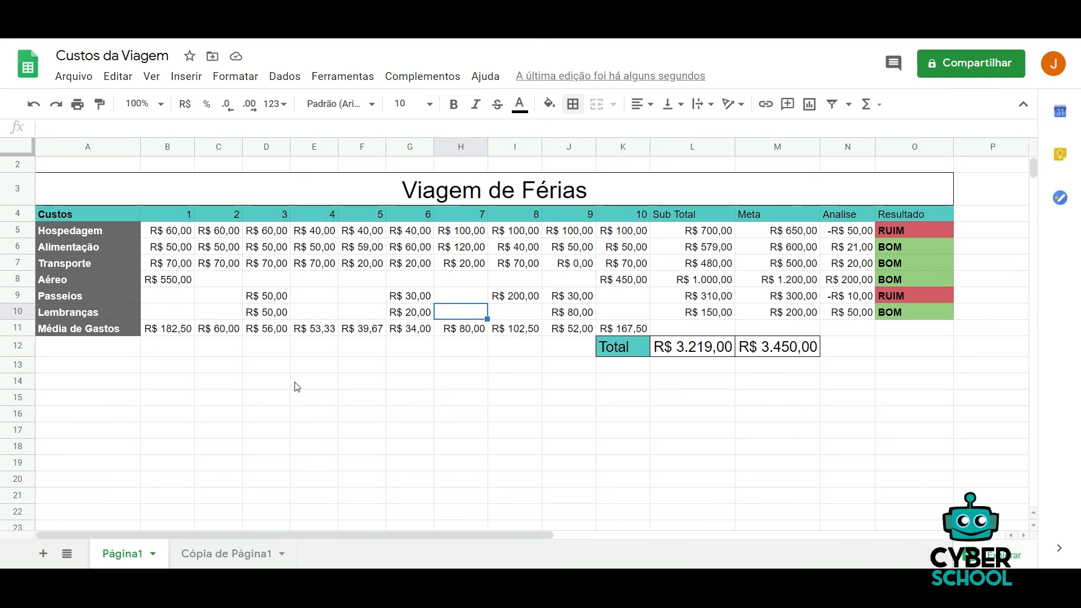
click(192, 352)
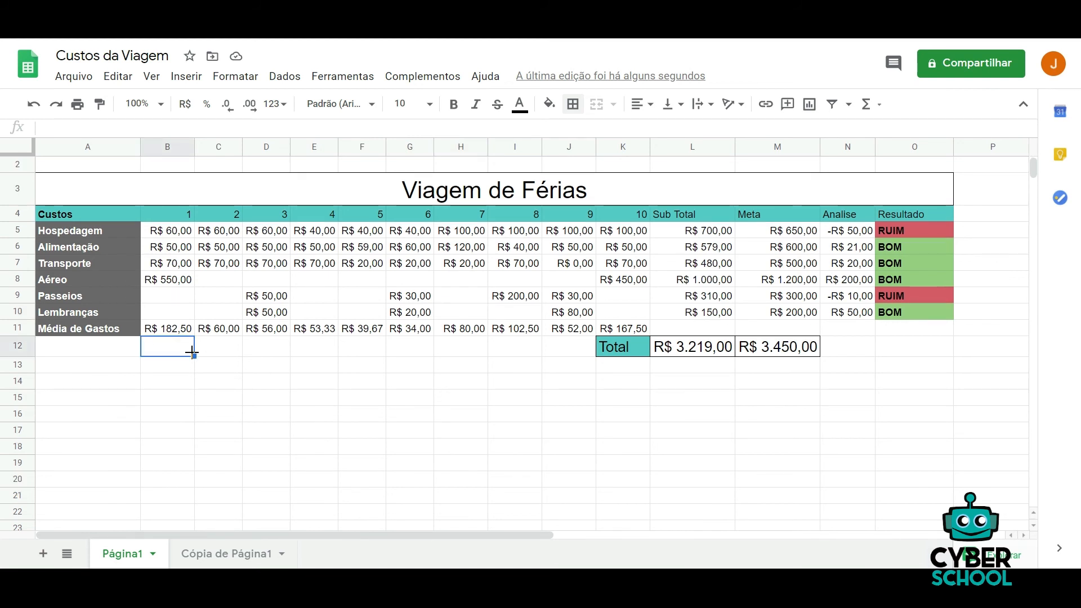
click(99, 231)
key(shift+Right)
key(shift+Right)
key(shift+Right)
key(shift+Right)
key(shift+Right)
key(shift+Right)
key(shift+Right)
key(shift+Right)
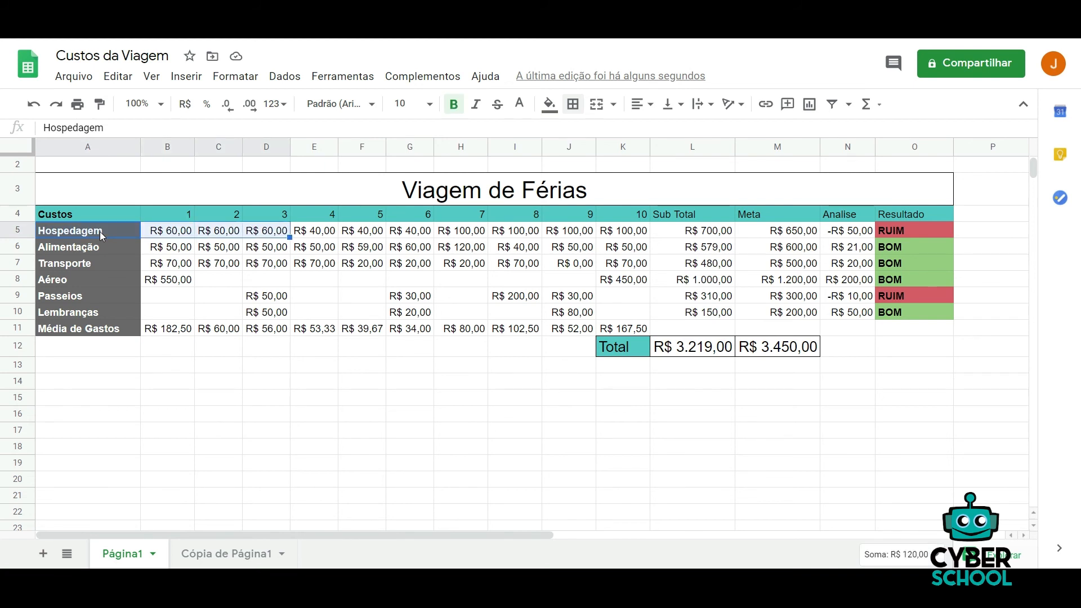
key(shift+Right)
key(shift+Right)
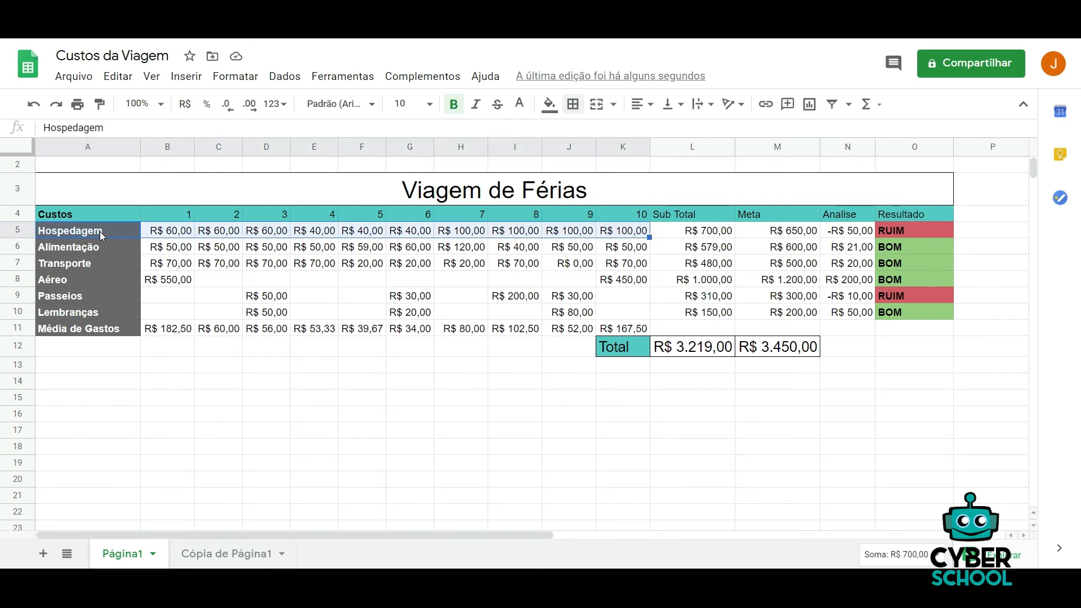
key(shift+Down)
key(shift+Down)
key(shift+Down)
key(shift+Down)
key(shift+Down)
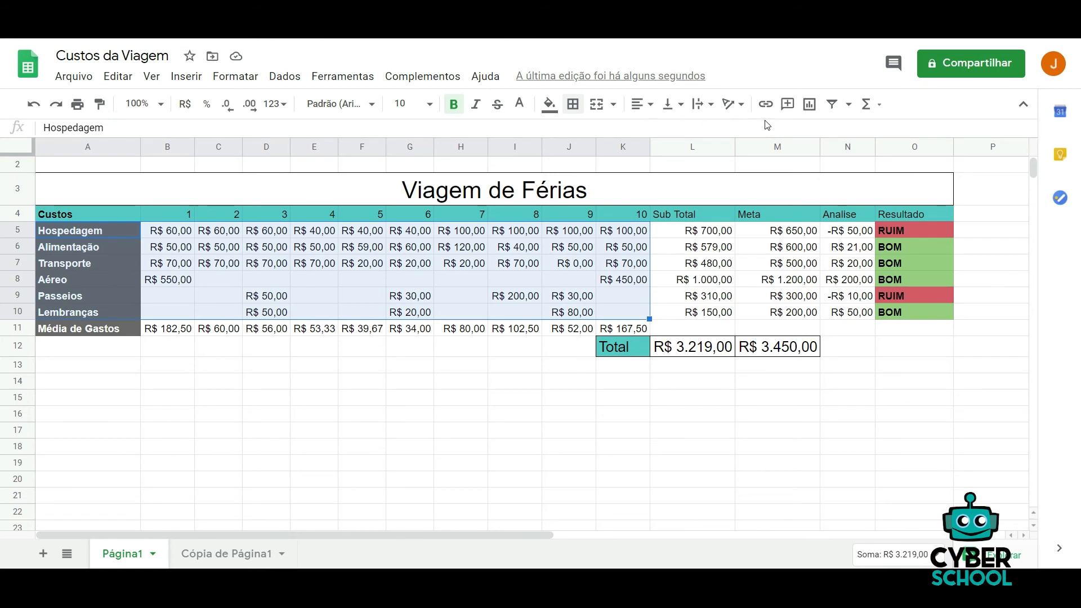
click(811, 107)
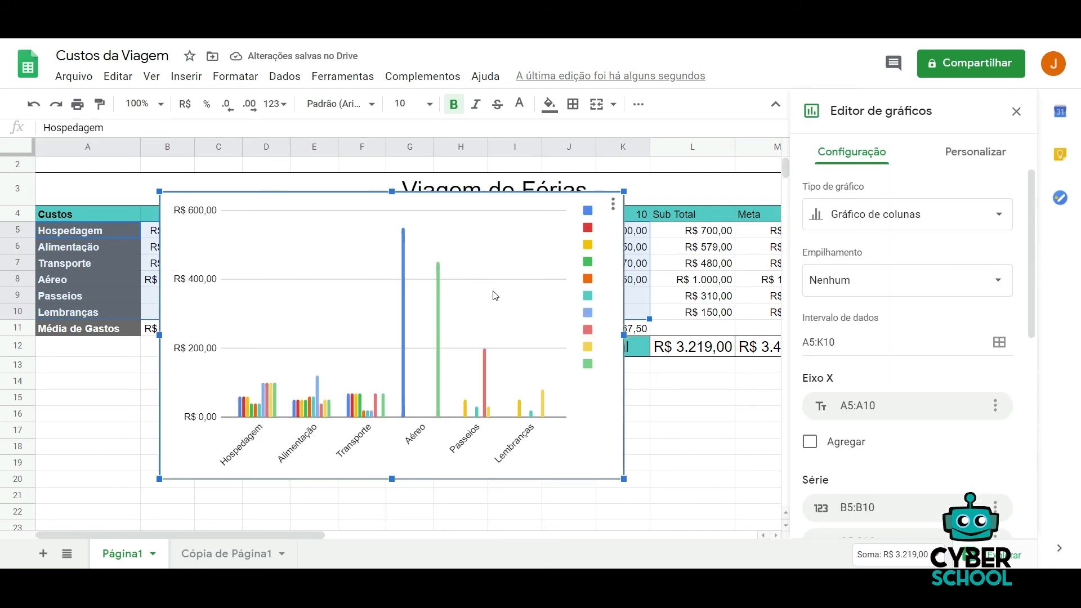
Step: Shrink the column chart and place it directly below the Média de Gastos row, spanning columns A to G down to row 21
drag(482, 314, 422, 314)
drag(556, 213, 477, 261)
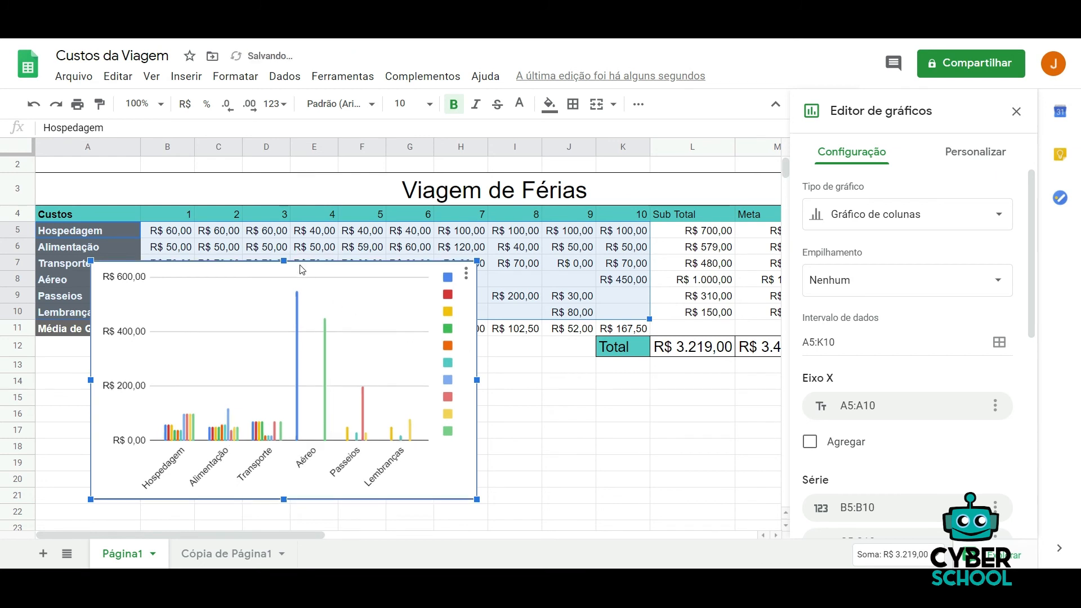
drag(284, 261, 293, 343)
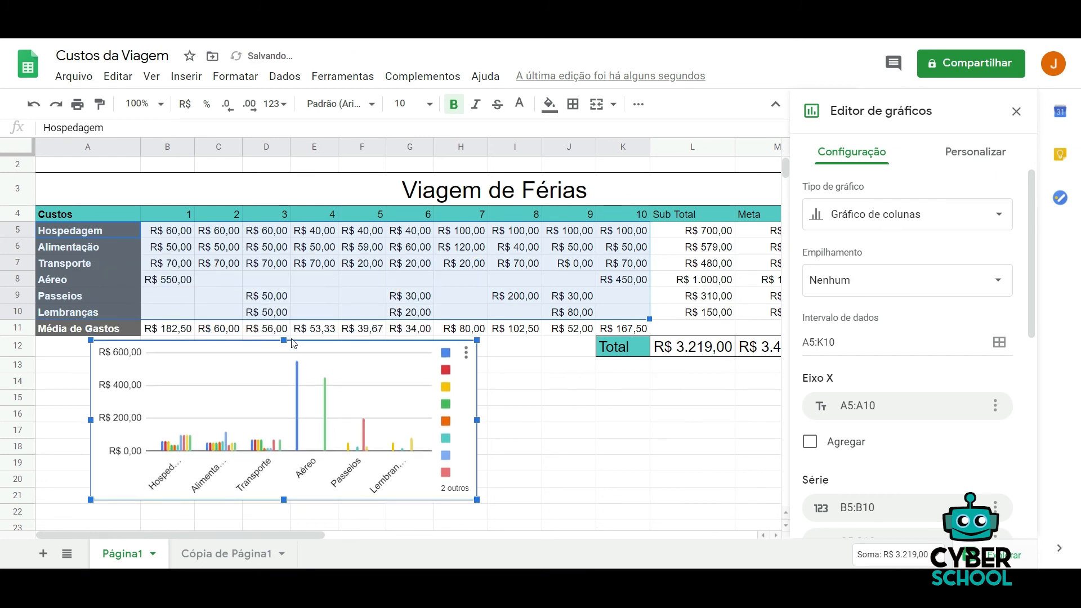
drag(357, 409, 304, 411)
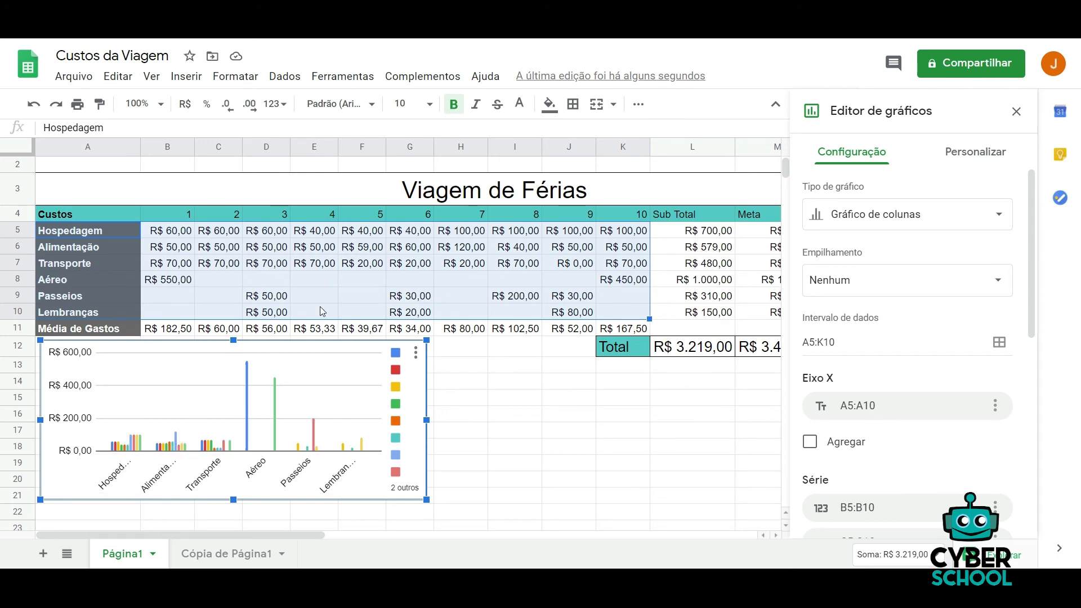
click(352, 277)
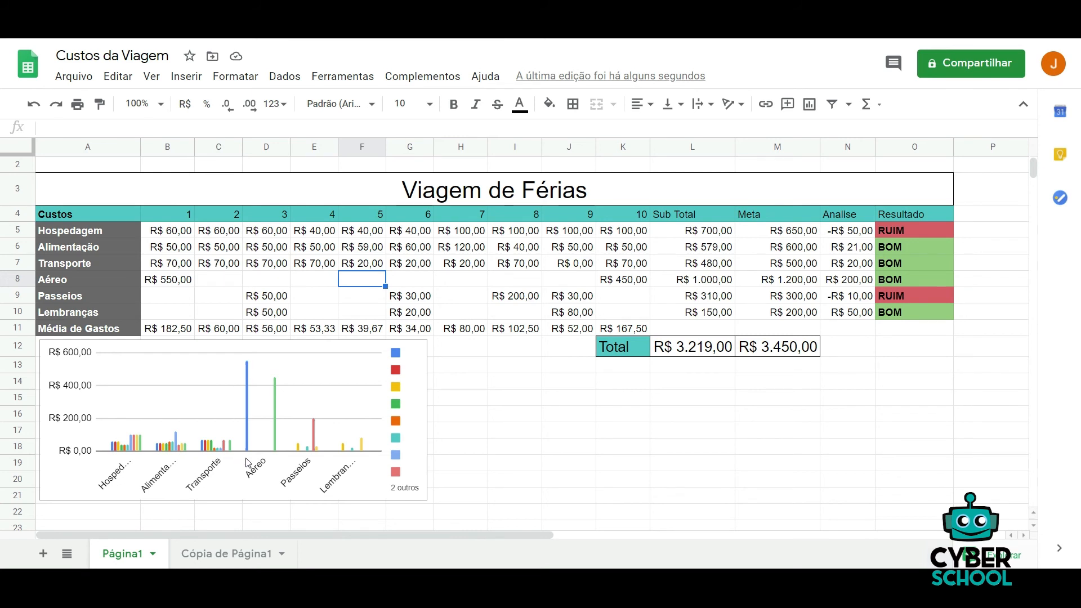
click(247, 370)
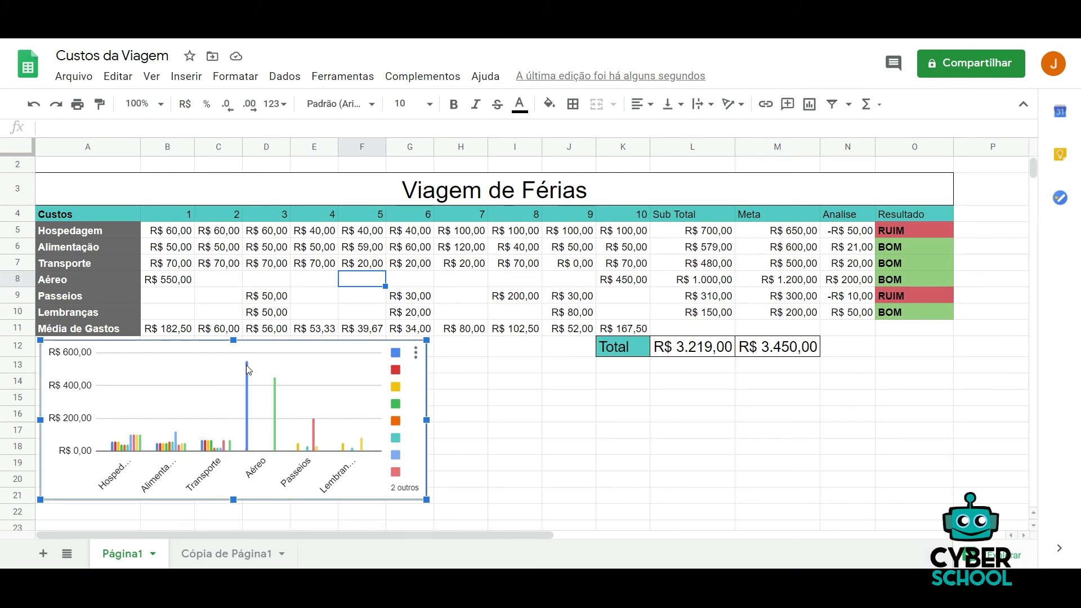
Step: Insert a column chart from the daily averages in the Média de Gastos row, B11:K11
mouse_move(277, 404)
mouse_move(319, 447)
mouse_move(363, 446)
click(127, 326)
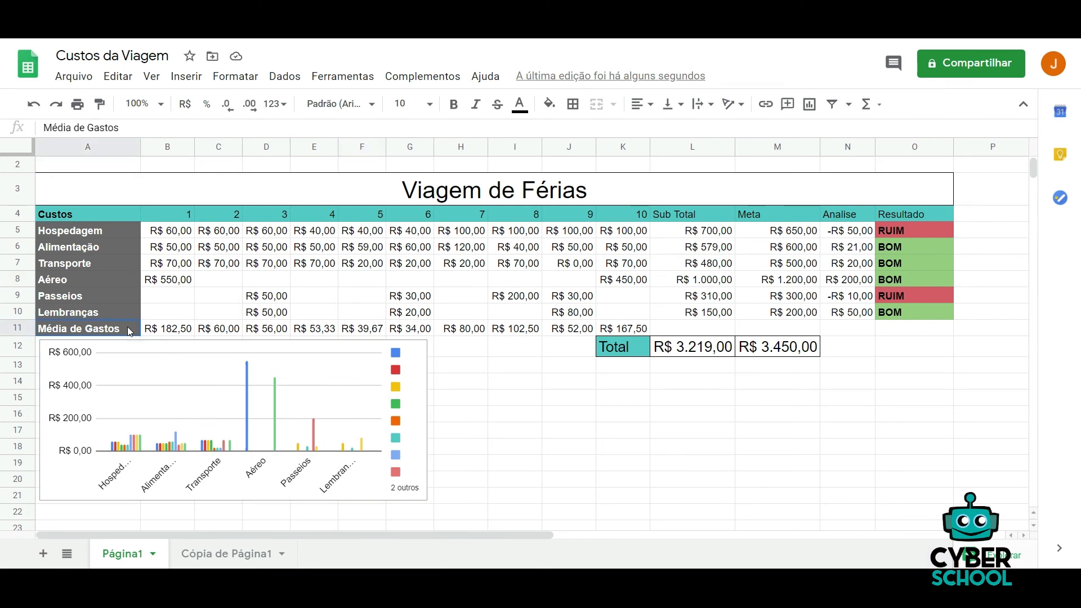
click(161, 332)
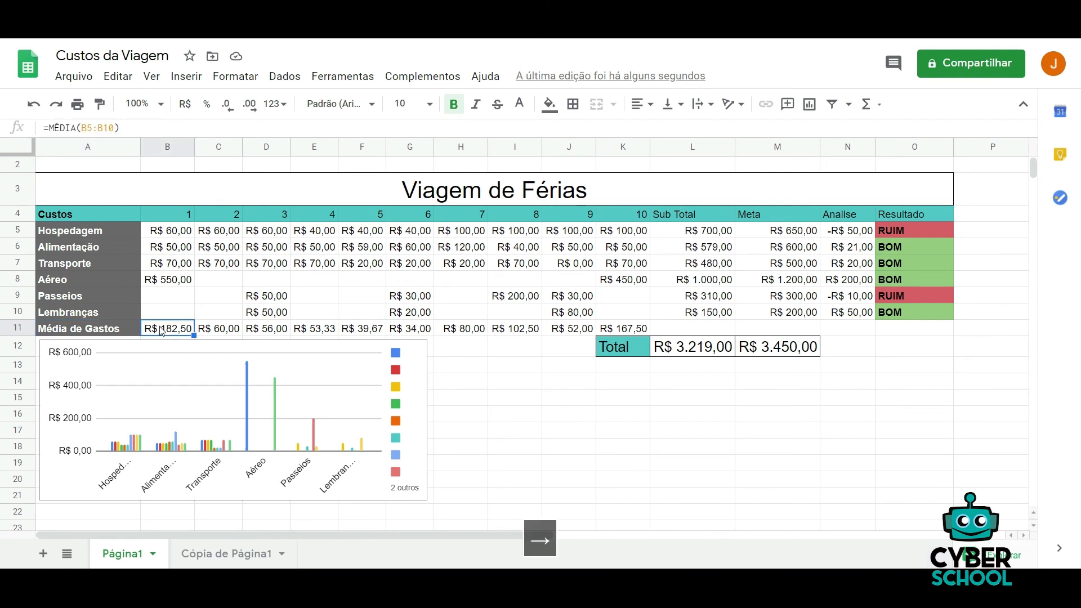
key(shift+Right)
key(shift+Right)
key(shift+Right)
key(shift+Right)
key(shift+Right)
key(shift+Right)
key(shift+Right)
key(shift+Right)
key(shift+Right)
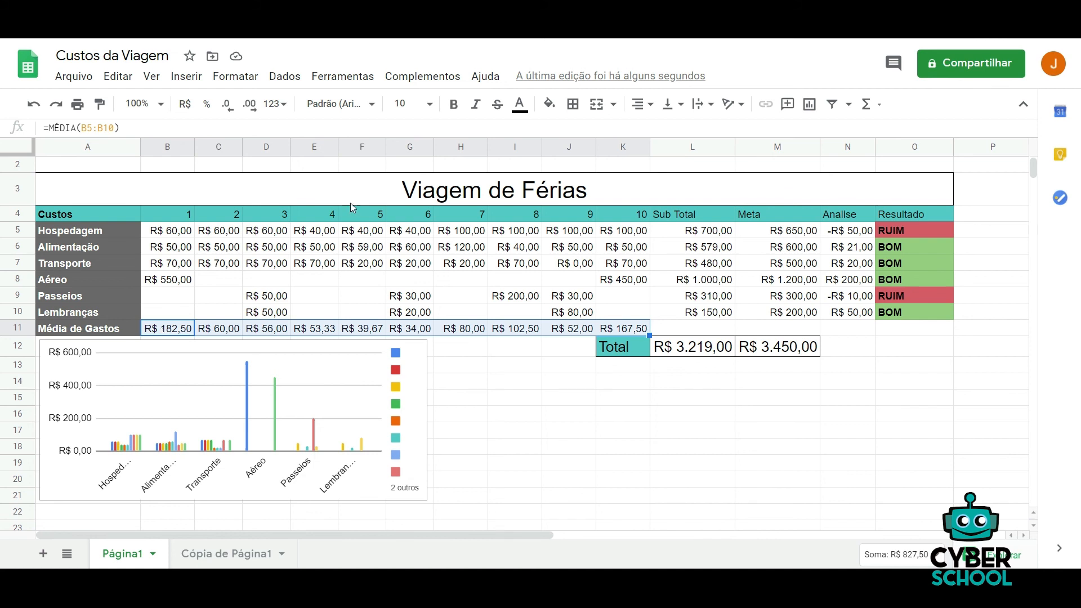
click(809, 106)
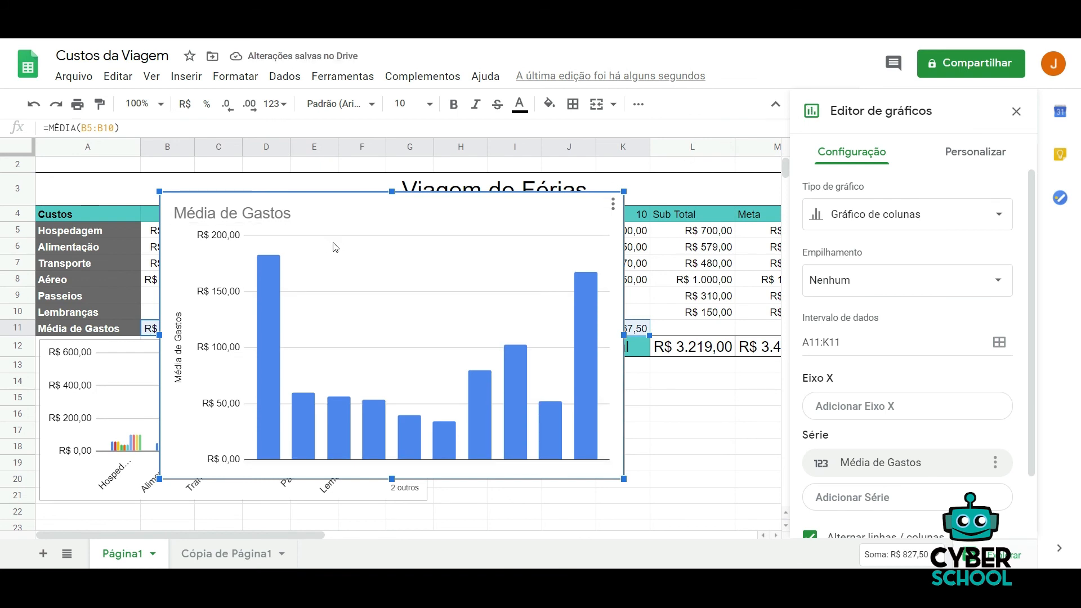
Step: Shrink the Média de Gastos chart to fit directly below the Total row beside the first chart, and change it to a line chart
drag(159, 192, 328, 294)
drag(501, 378, 598, 428)
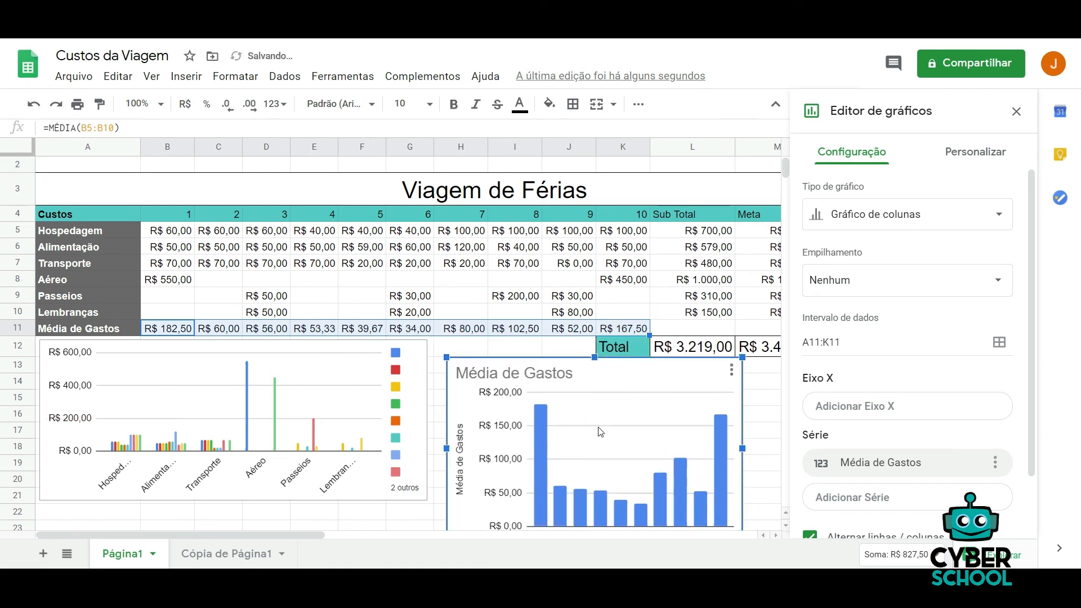
click(990, 219)
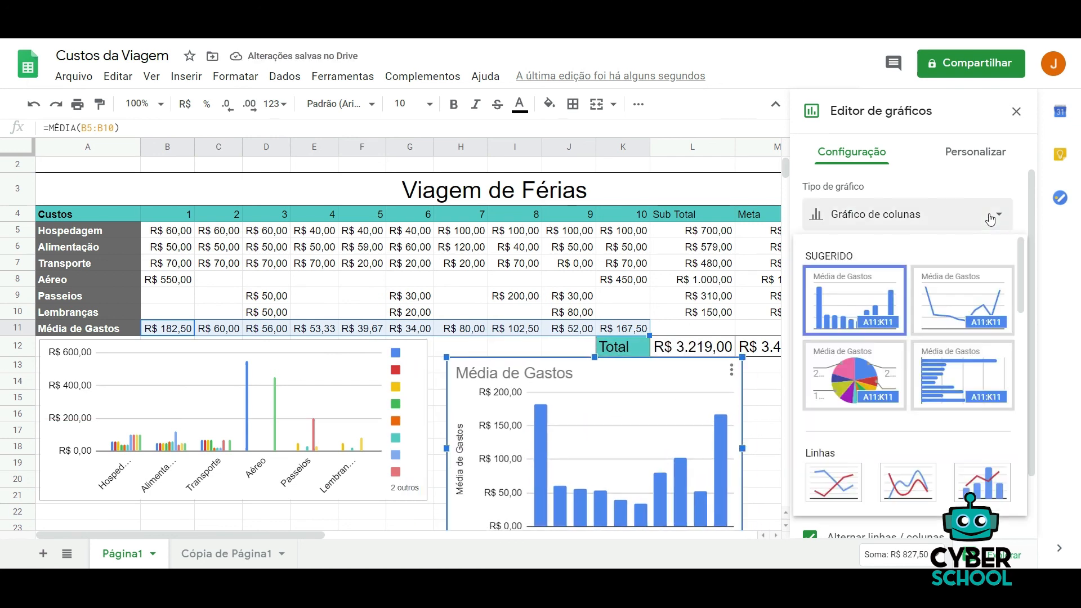
click(839, 479)
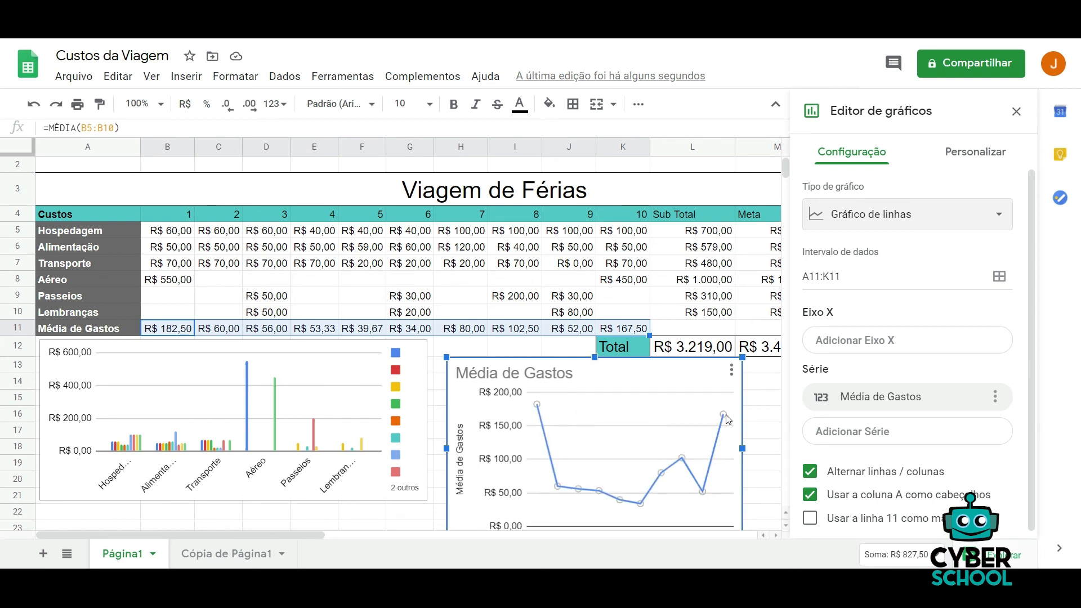
click(535, 410)
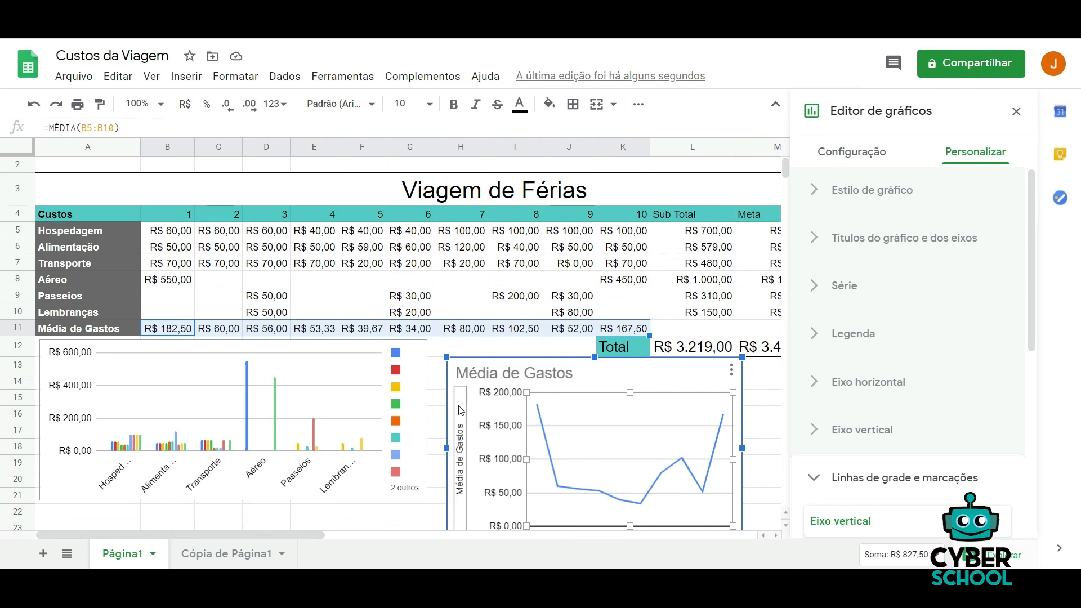
click(433, 388)
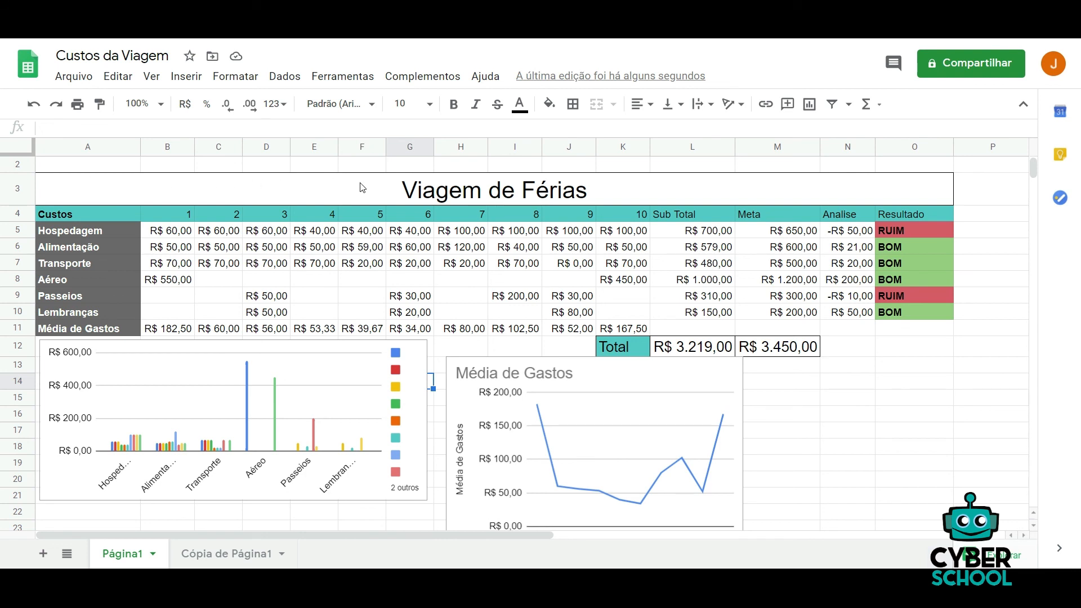
Step: Inspect the SE formulas in the Resultado column for Hospedagem and Alimentação
click(595, 233)
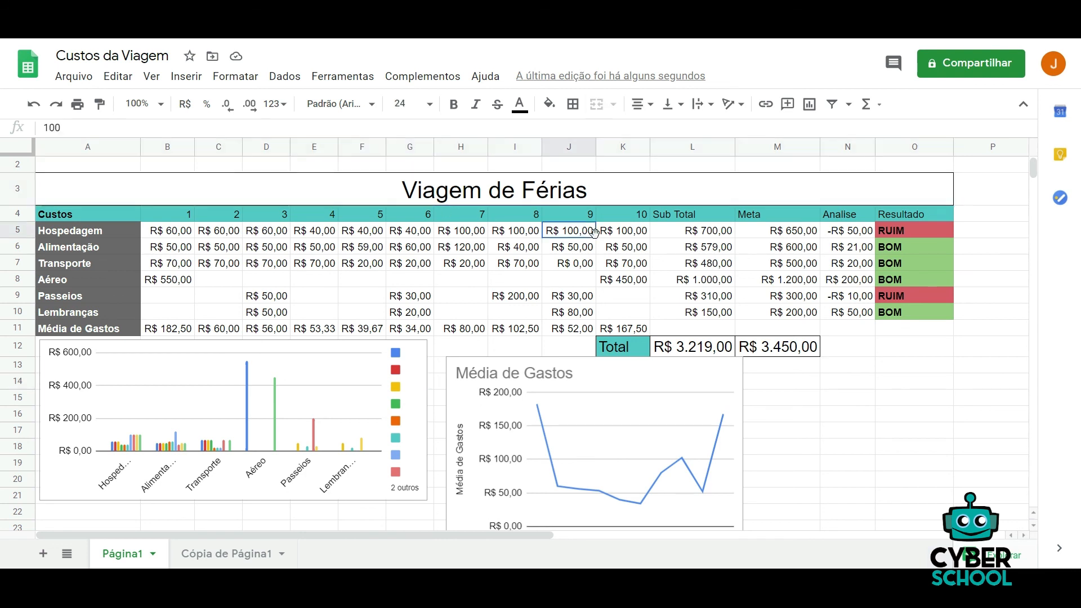
click(914, 232)
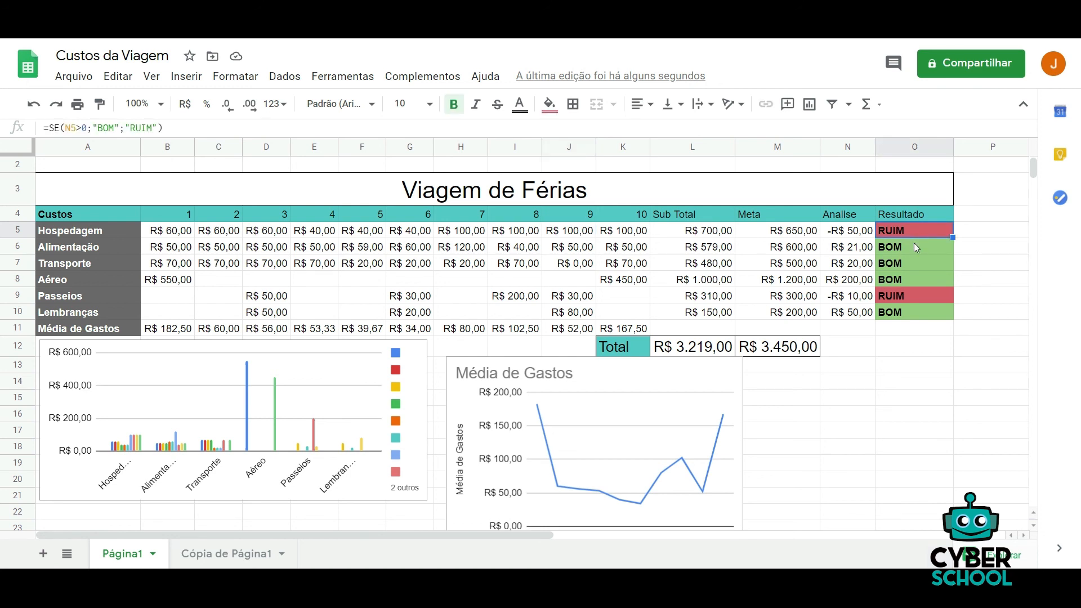
click(914, 246)
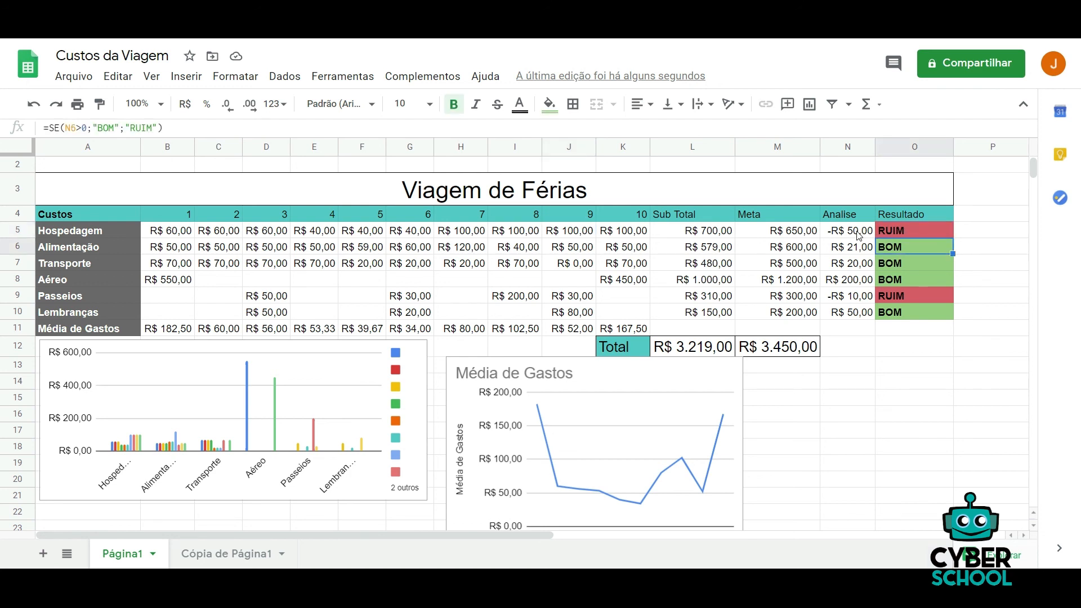
double_click(857, 232)
click(930, 229)
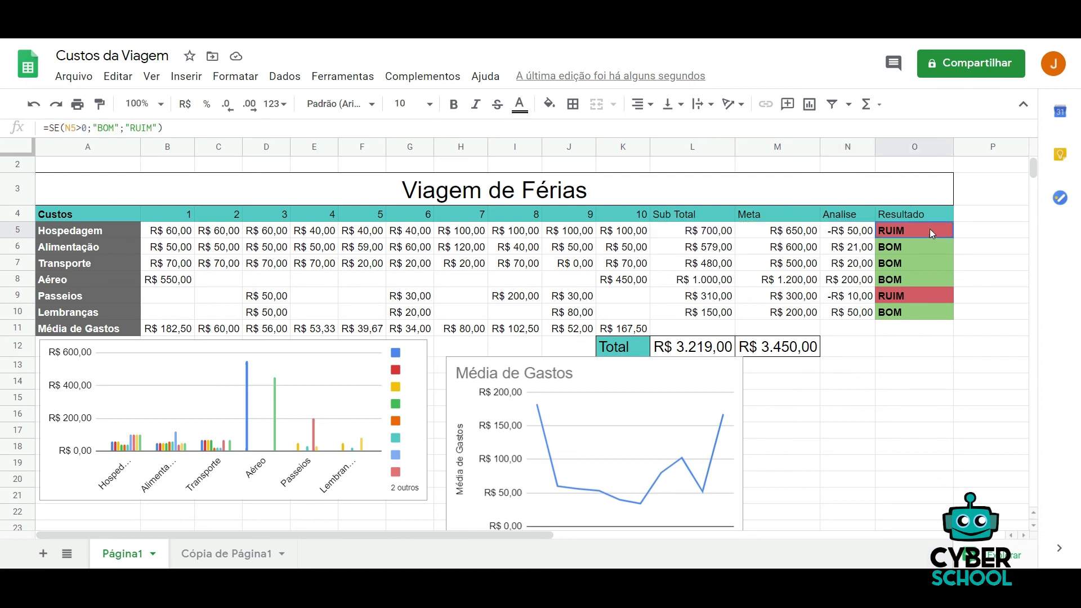
double_click(930, 228)
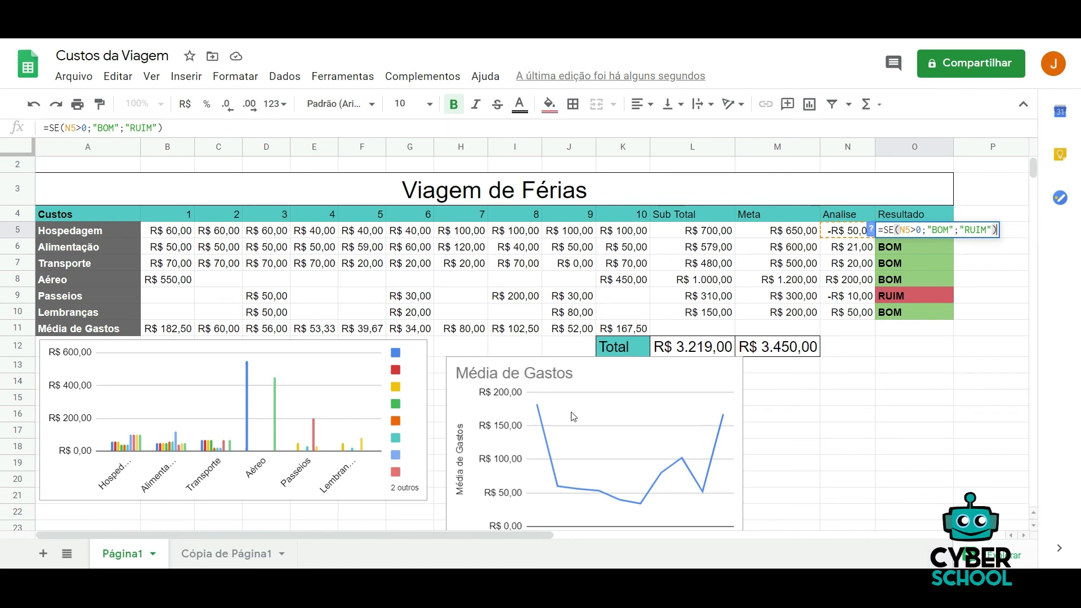
click(423, 196)
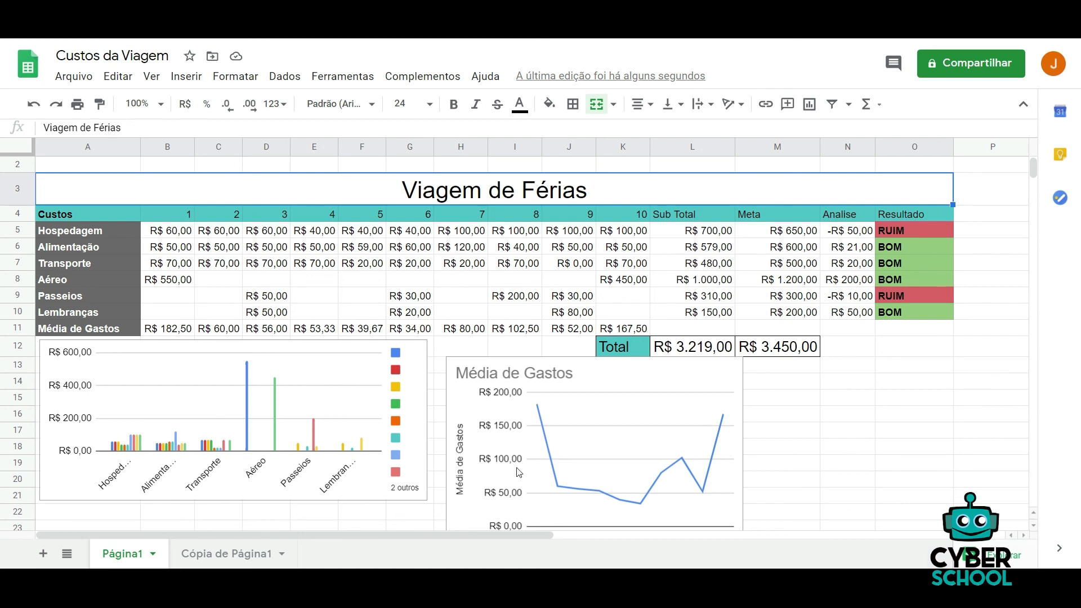
click(422, 263)
key(Left)
key(Left)
key(Left)
key(Left)
key(Left)
key(Right)
key(Right)
key(Right)
key(Right)
key(Right)
key(Right)
key(Right)
key(Right)
key(Right)
key(Right)
key(Right)
key(Right)
key(Right)
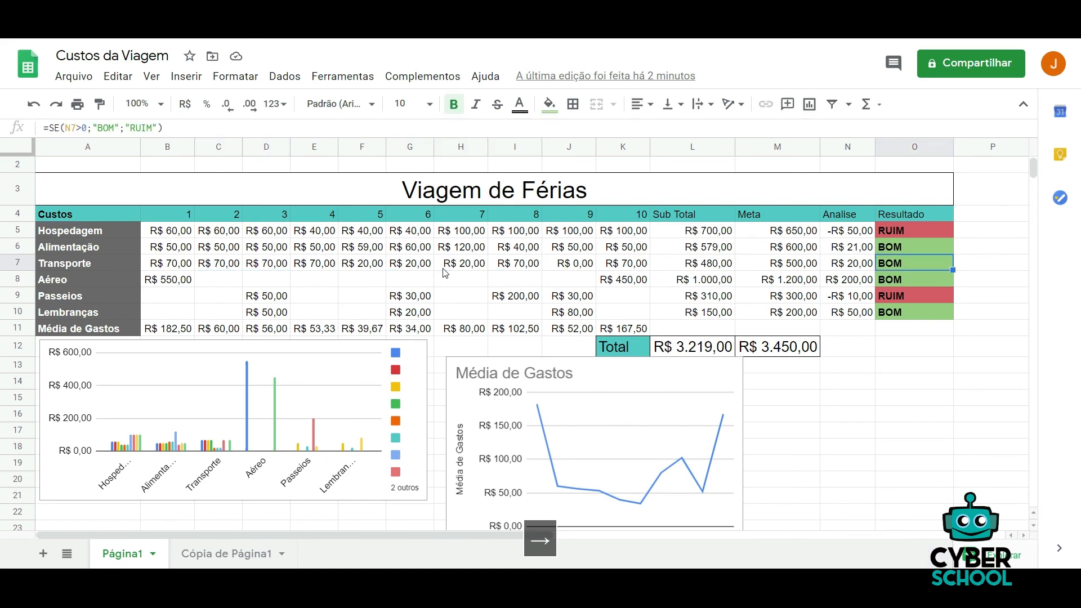
key(Right)
key(Right)
key(Left)
key(Left)
key(Left)
key(Left)
key(Left)
key(Left)
key(Left)
key(Left)
key(Left)
key(Left)
key(Left)
key(Left)
key(Left)
key(Left)
key(Left)
key(Left)
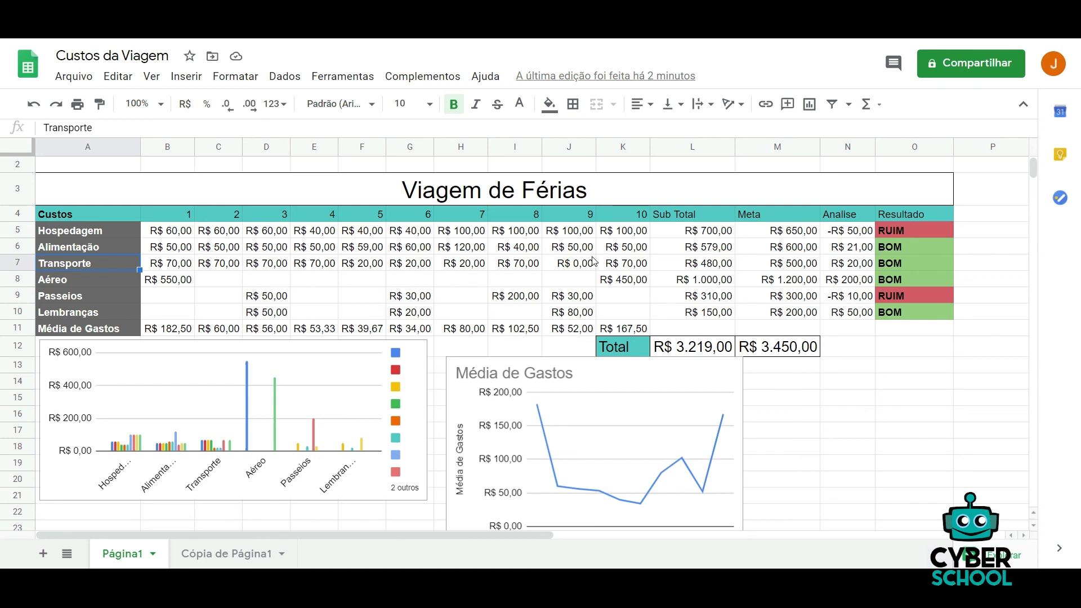
click(879, 107)
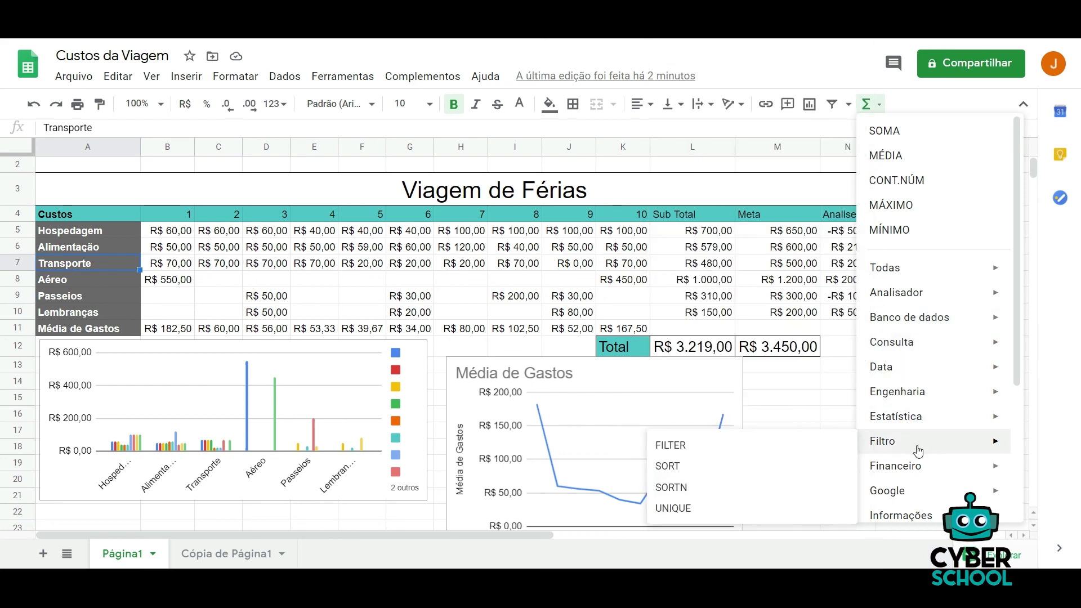
mouse_move(924, 466)
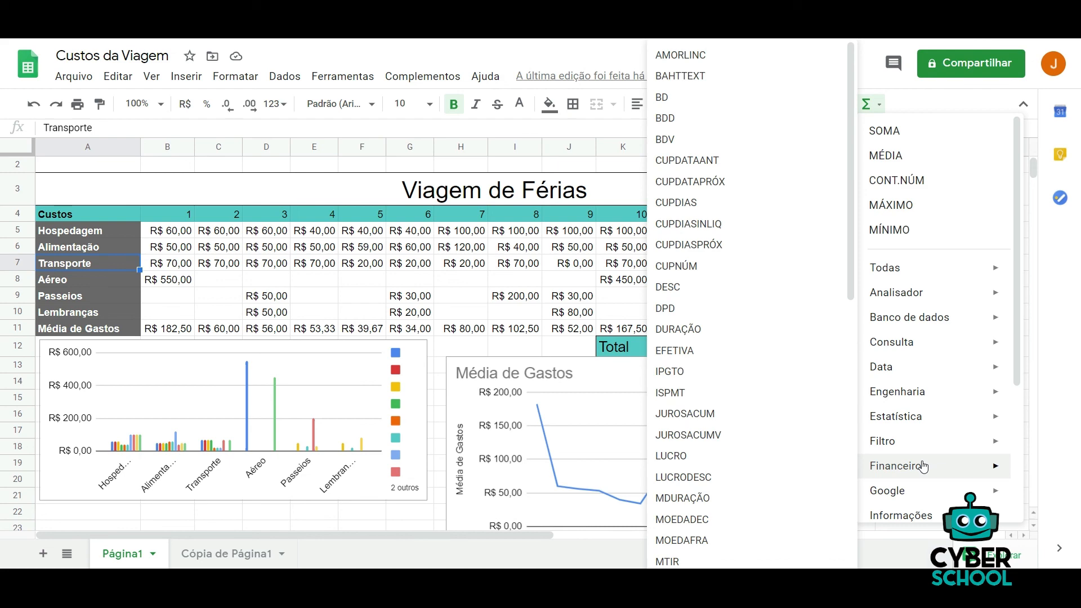
mouse_move(924, 367)
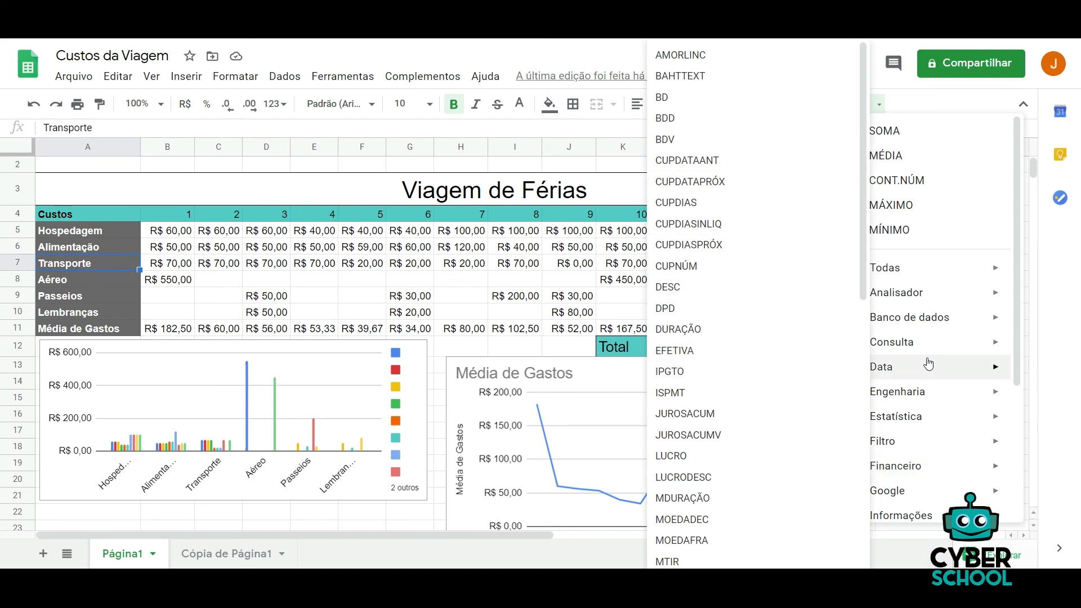
click(1029, 366)
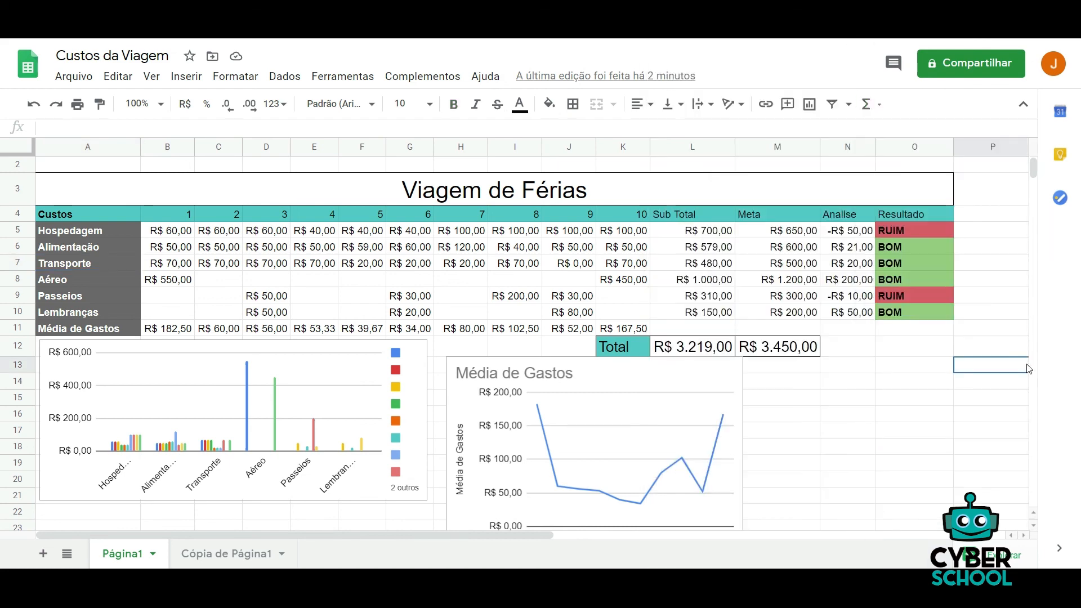
click(835, 372)
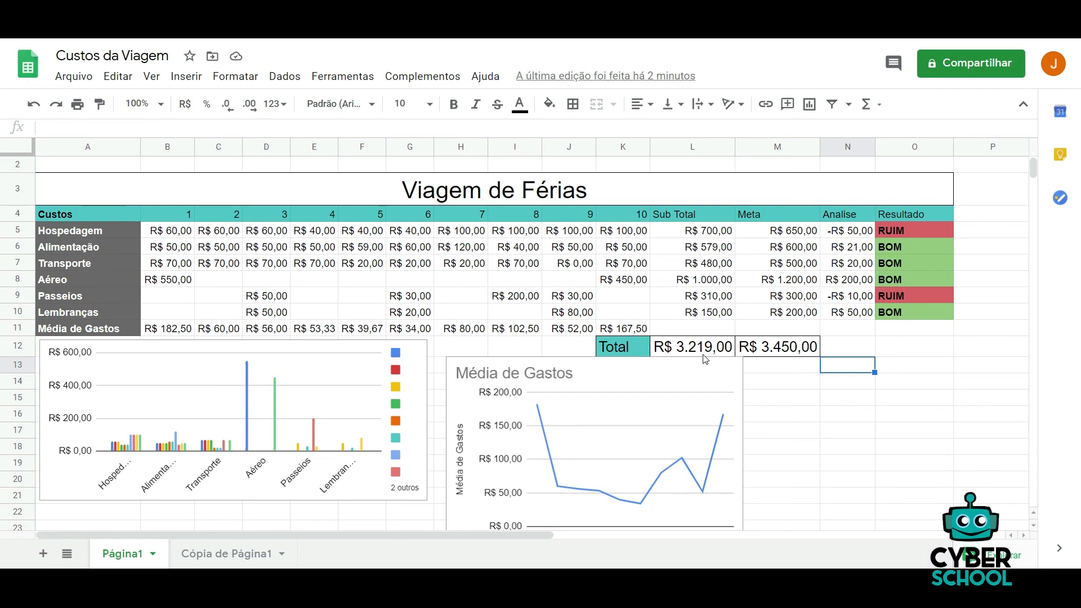
click(843, 401)
click(901, 400)
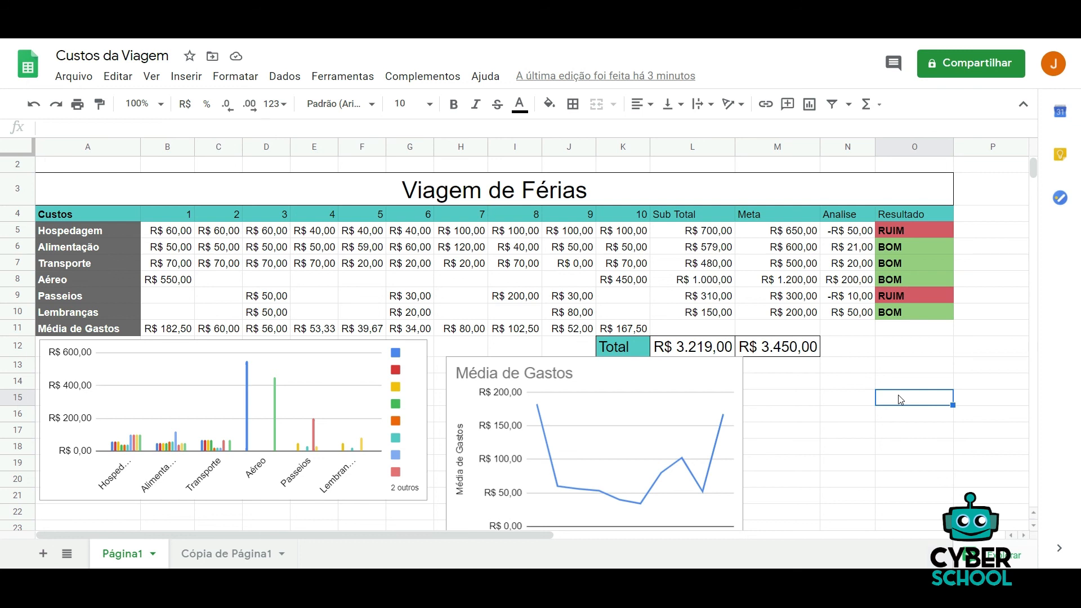
click(829, 398)
click(802, 402)
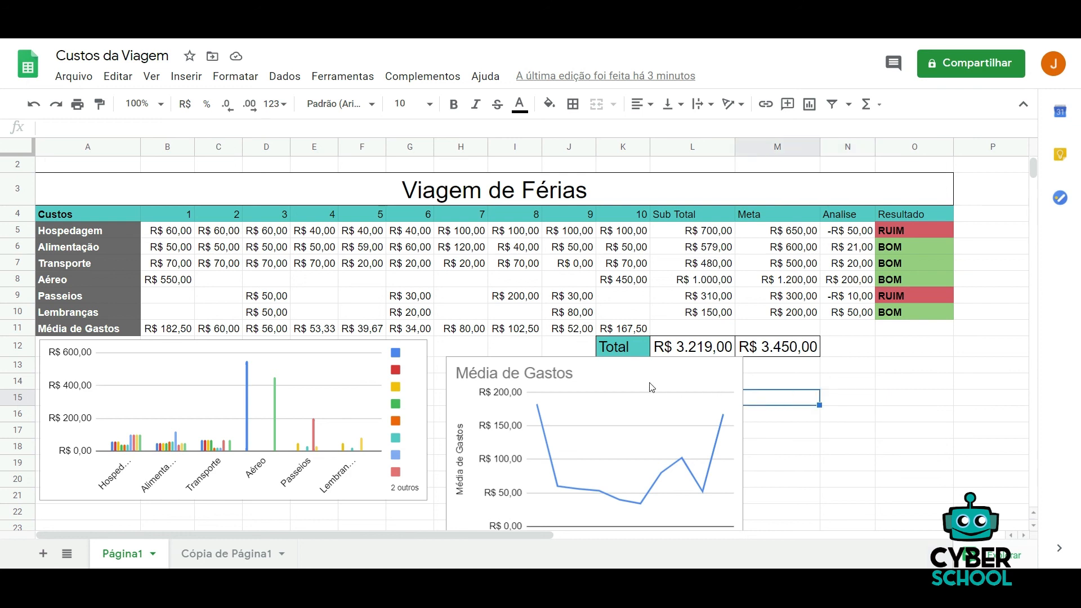
click(337, 375)
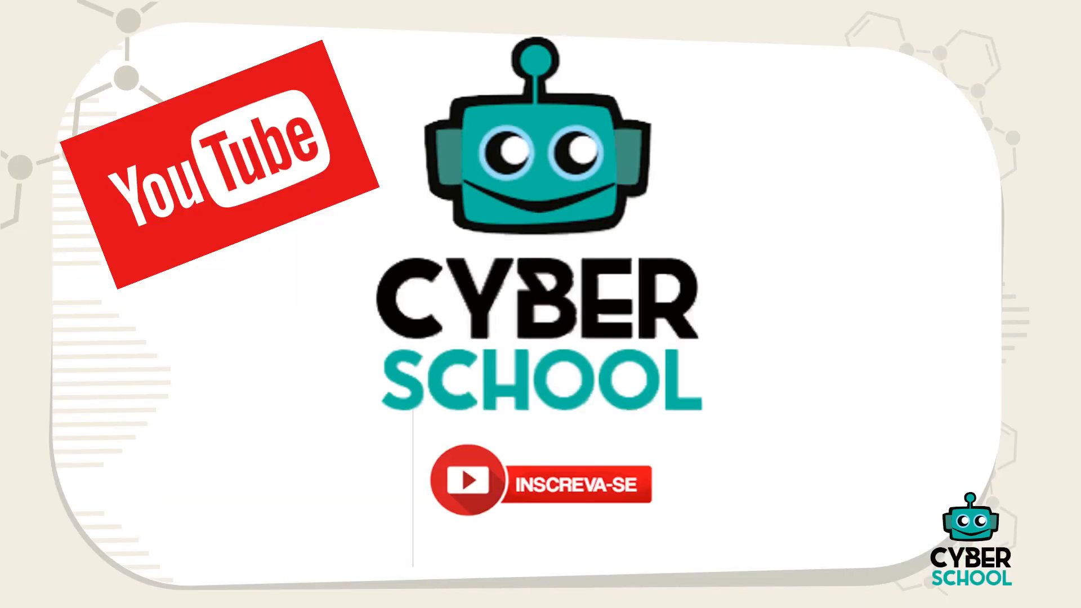